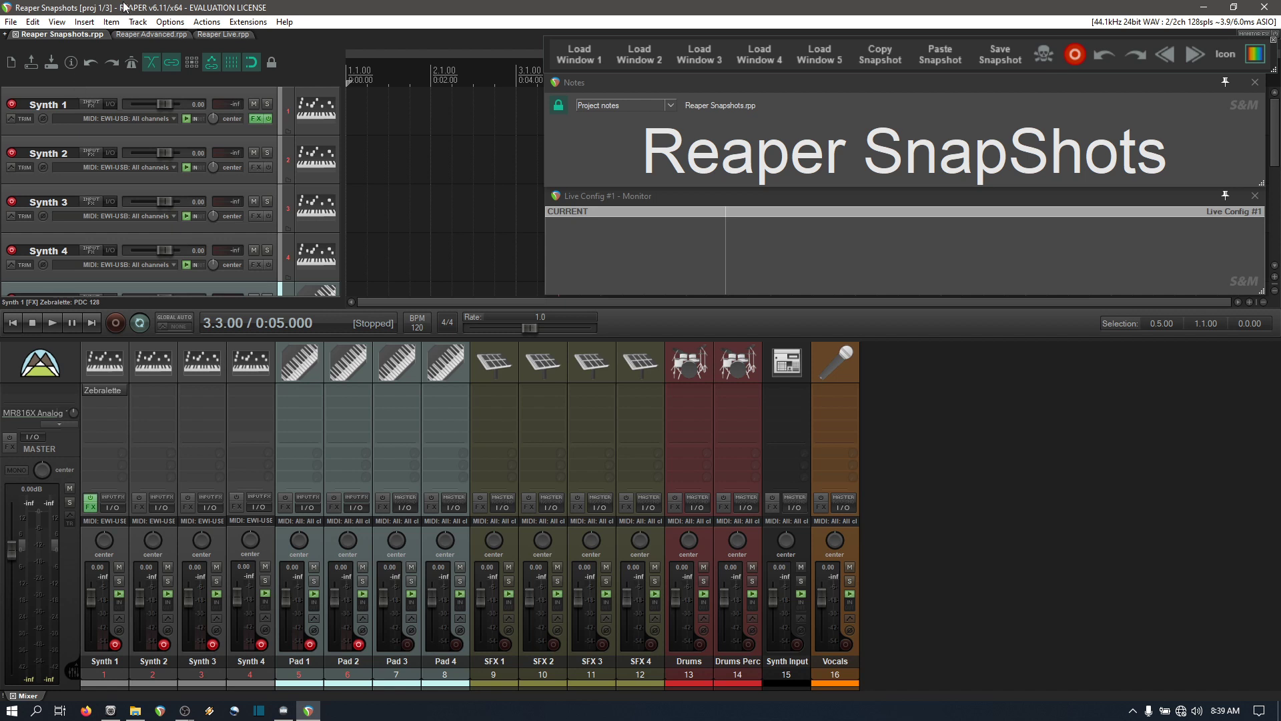
Switch to the Reaper Advanced project and recall Live Config snapshots 0 through 4 in turn.
{"action": "left_click", "coordinate": [150, 34]}
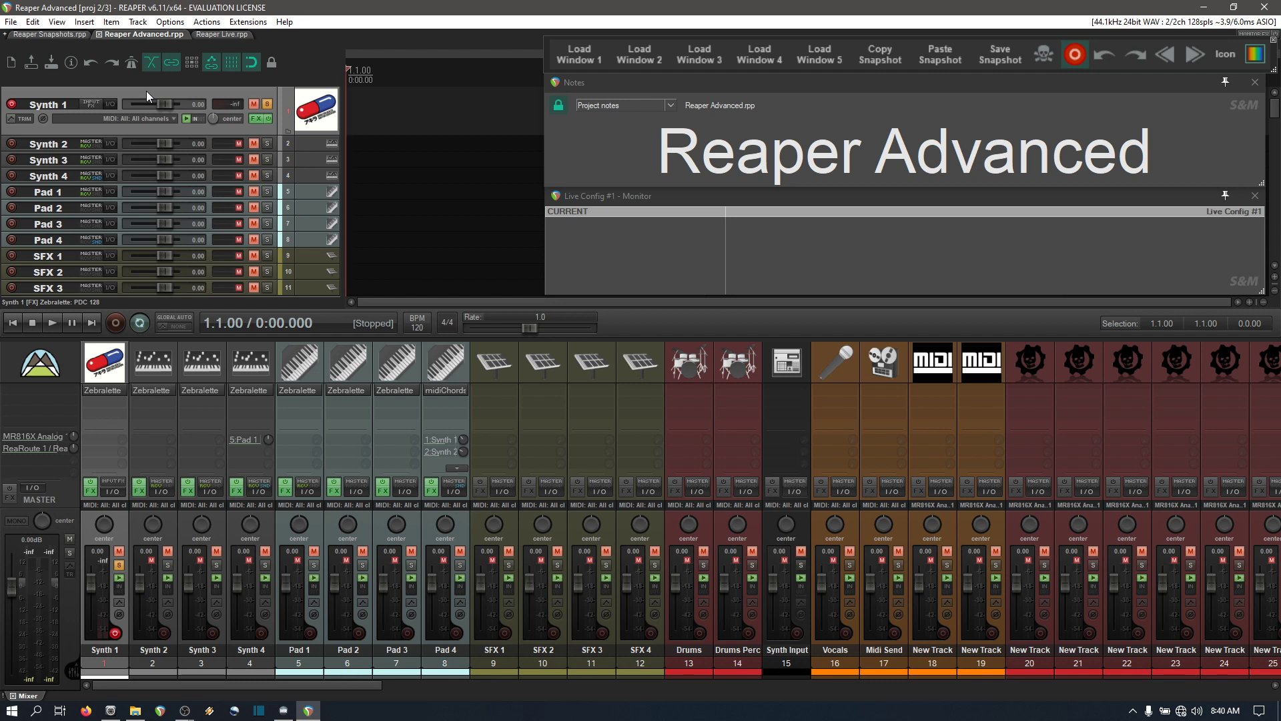
{"action": "key", "text": "0"}
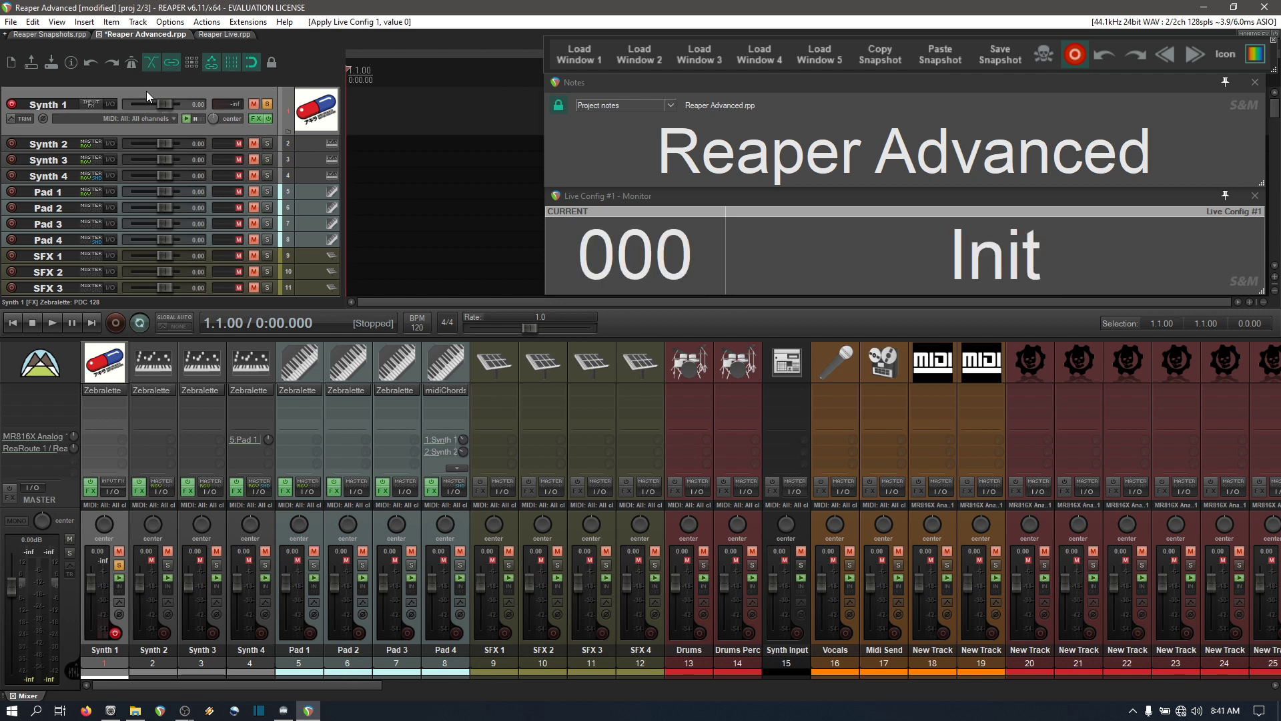
{"action": "key", "text": "1"}
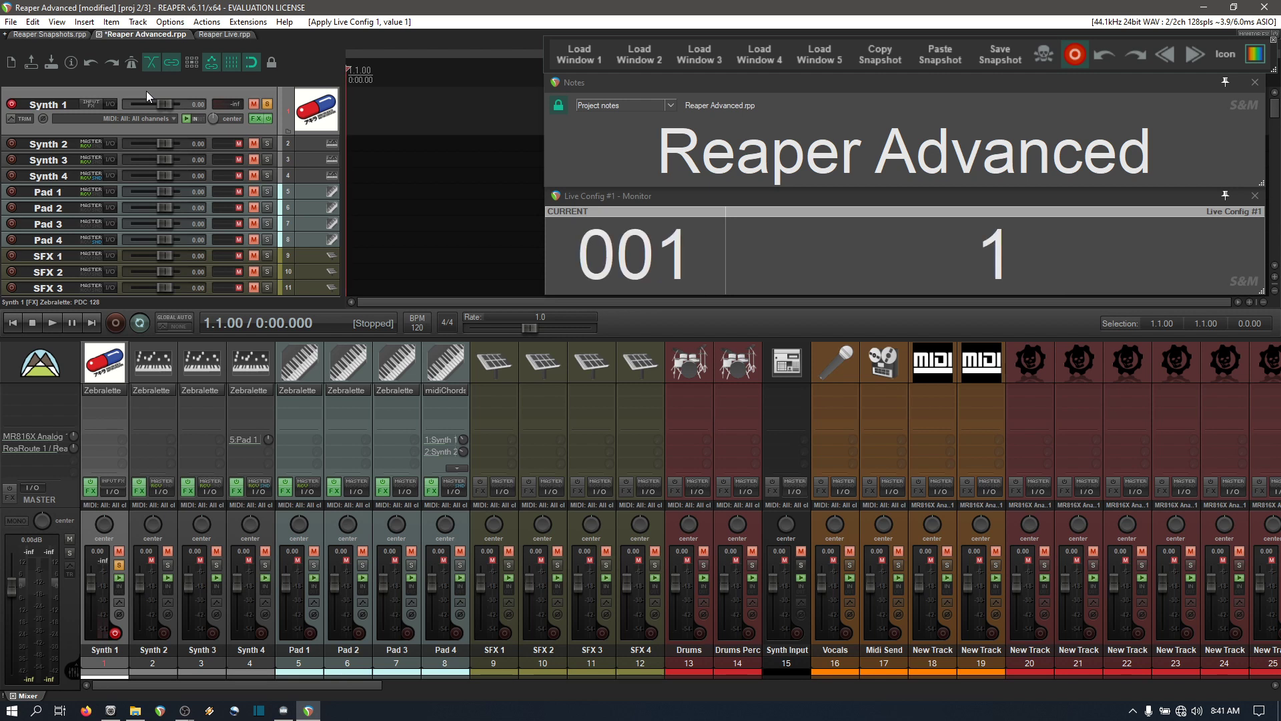
{"action": "key", "text": "2"}
{"action": "key", "text": "1"}
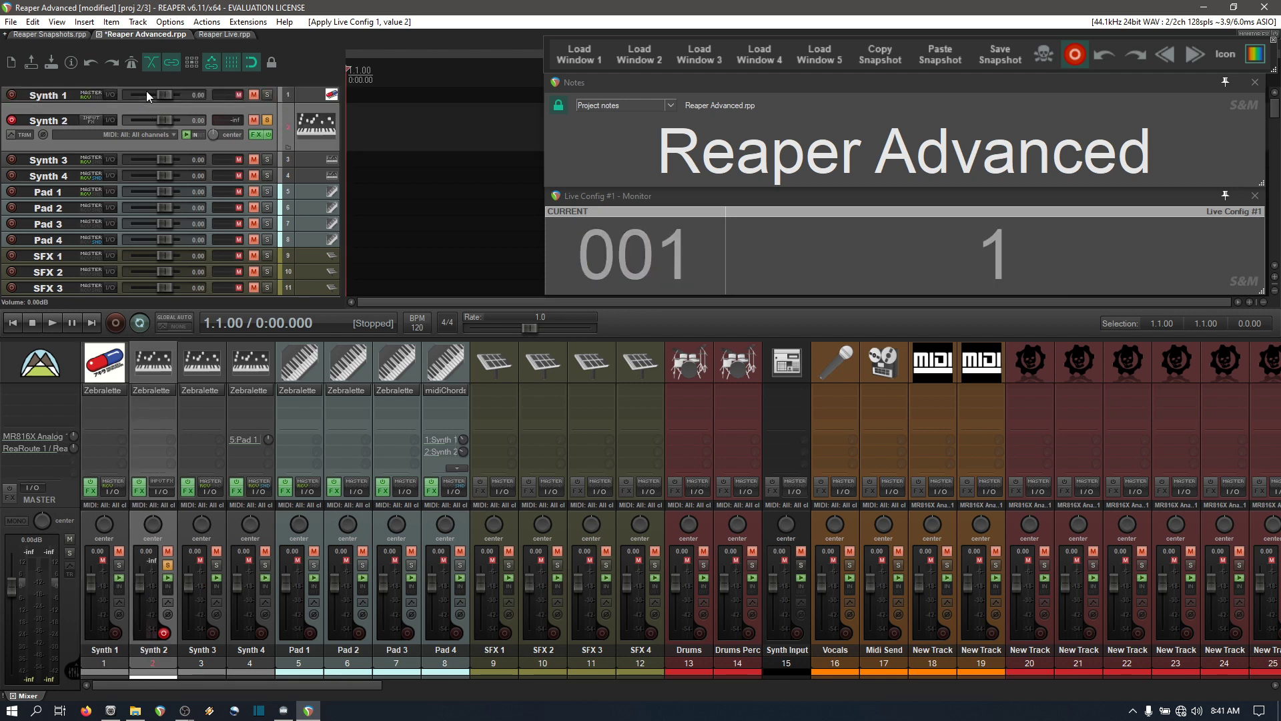
{"action": "key", "text": "2"}
{"action": "key", "text": "3"}
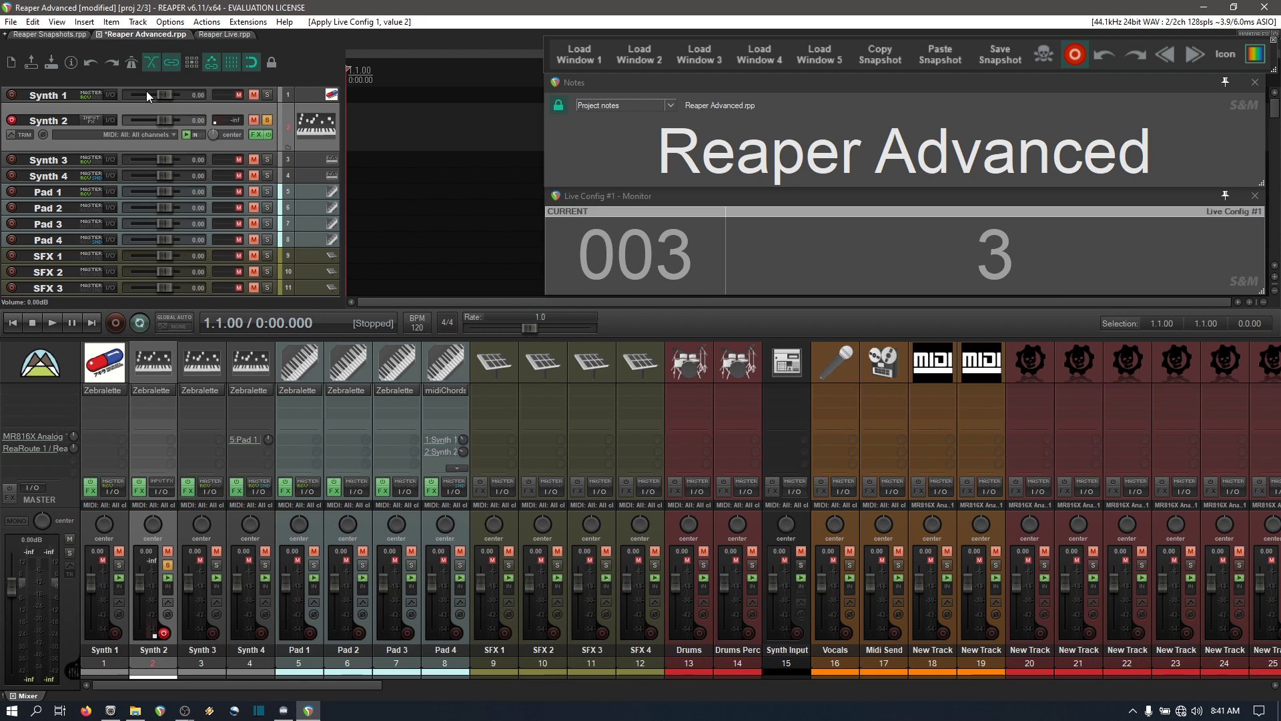
{"action": "key", "text": "4"}
{"action": "key", "text": "3"}
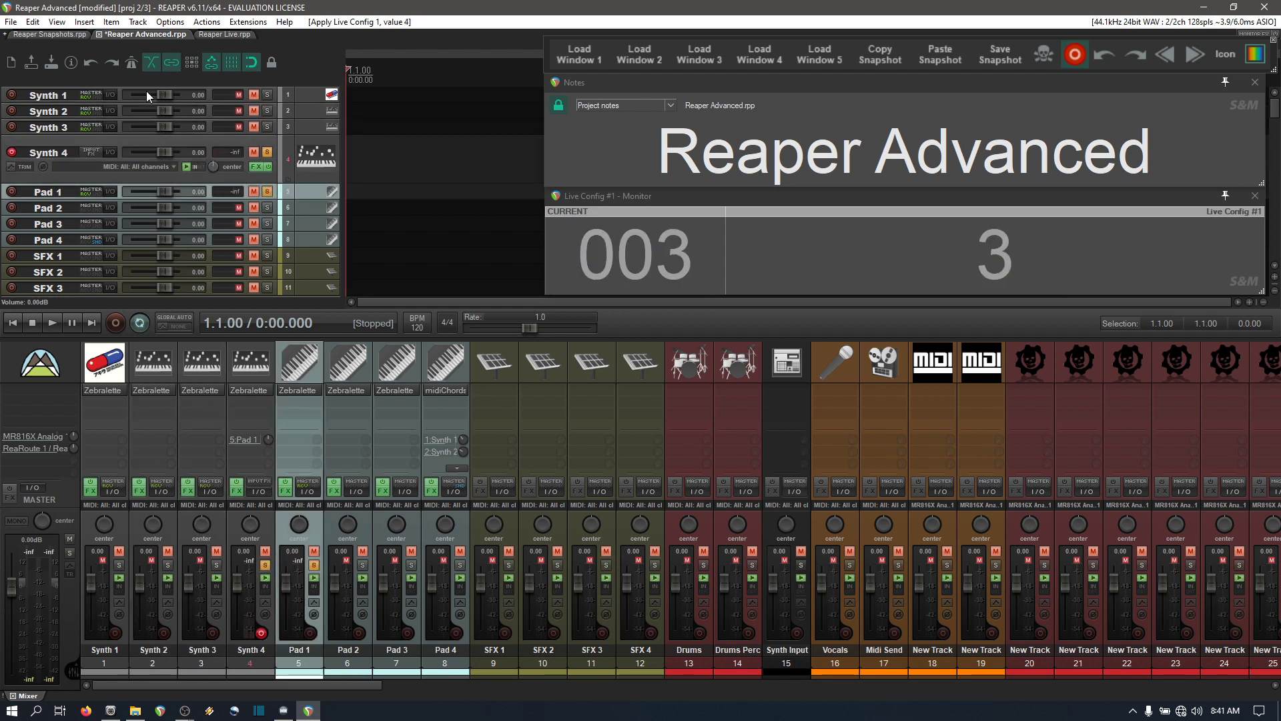
{"action": "key", "text": "2"}
{"action": "key", "text": "1"}
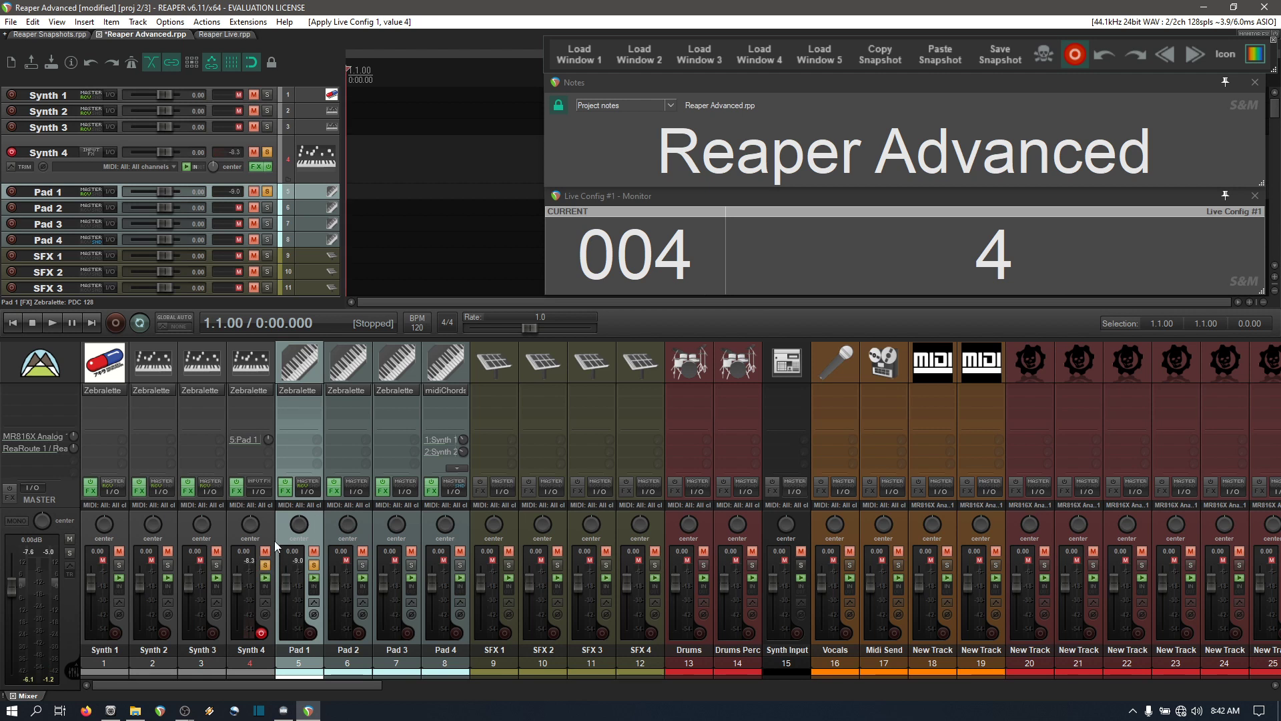
Find the custom action track4 in the action list and open it for editing.
{"action": "left_click", "coordinate": [217, 26]}
{"action": "left_click", "coordinate": [214, 33]}
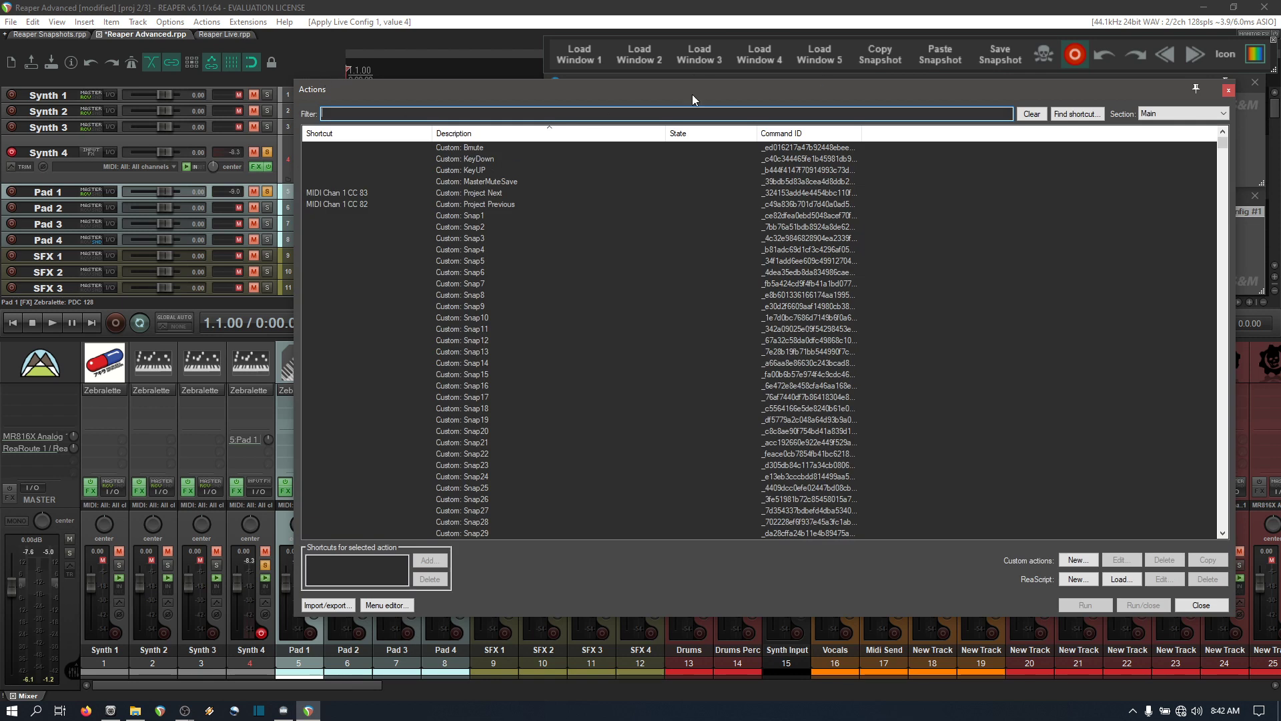
{"action": "left_click_drag", "start_coordinate": [1220, 144], "coordinate": [1222, 155]}
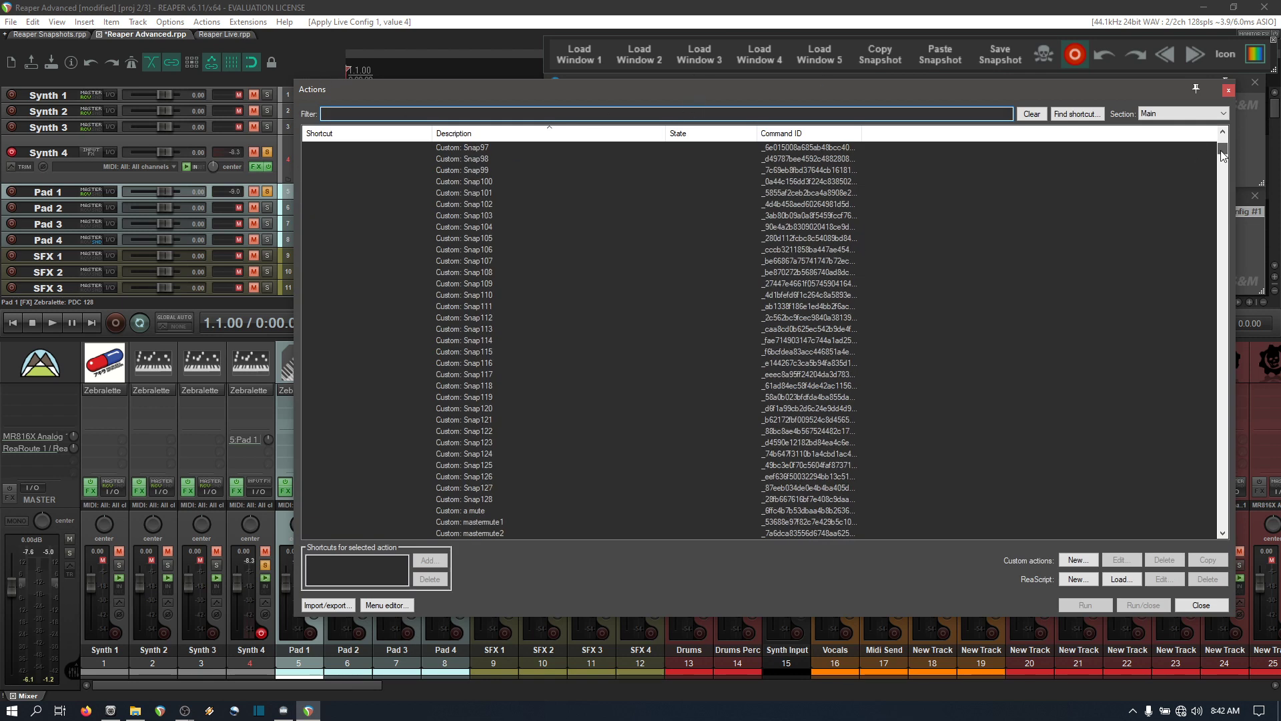
{"action": "scroll", "coordinate": [535, 307], "scroll_direction": "down", "scroll_amount": 15}
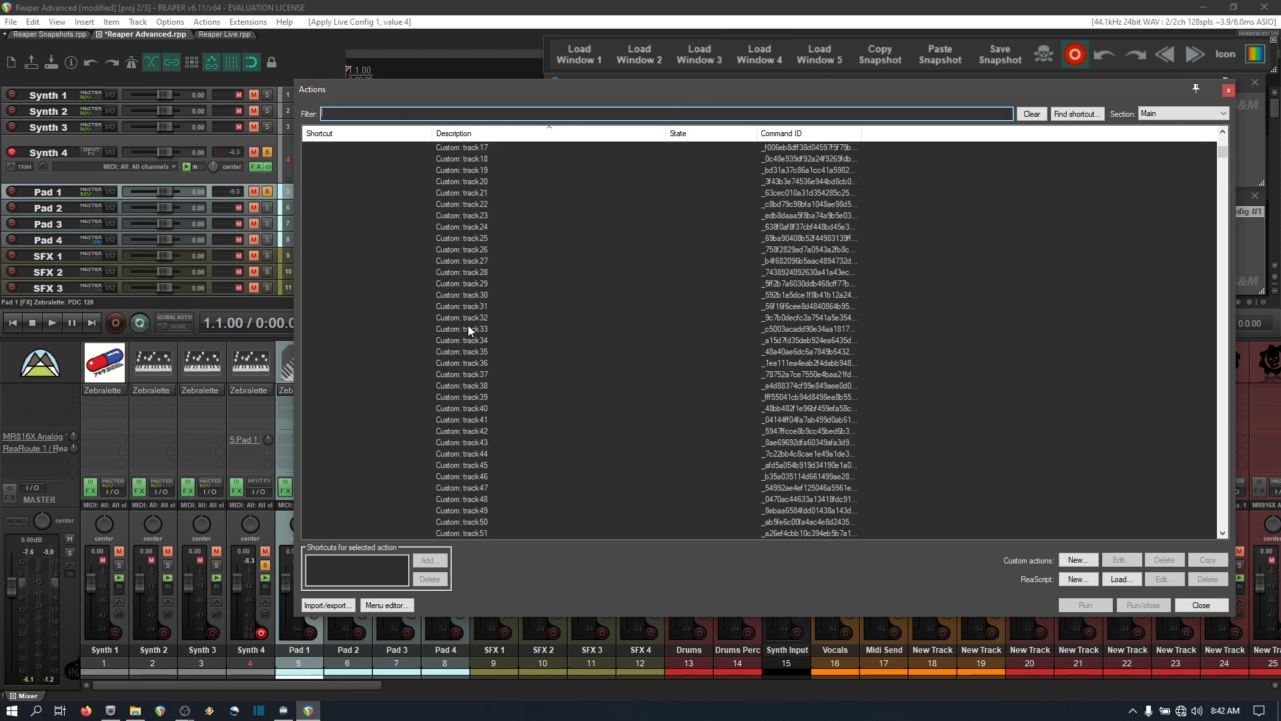
{"action": "scroll", "coordinate": [467, 326], "scroll_direction": "up", "scroll_amount": 8}
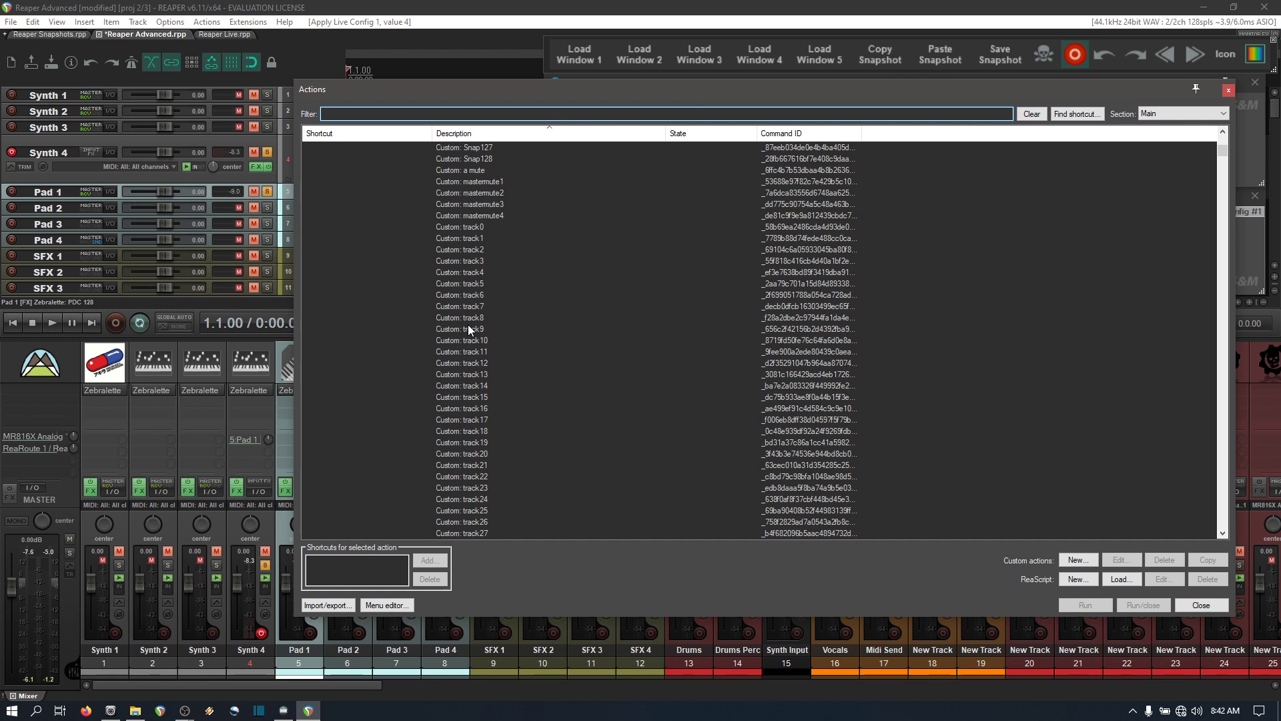
{"action": "left_click", "coordinate": [475, 273]}
{"action": "left_click", "coordinate": [1122, 560]}
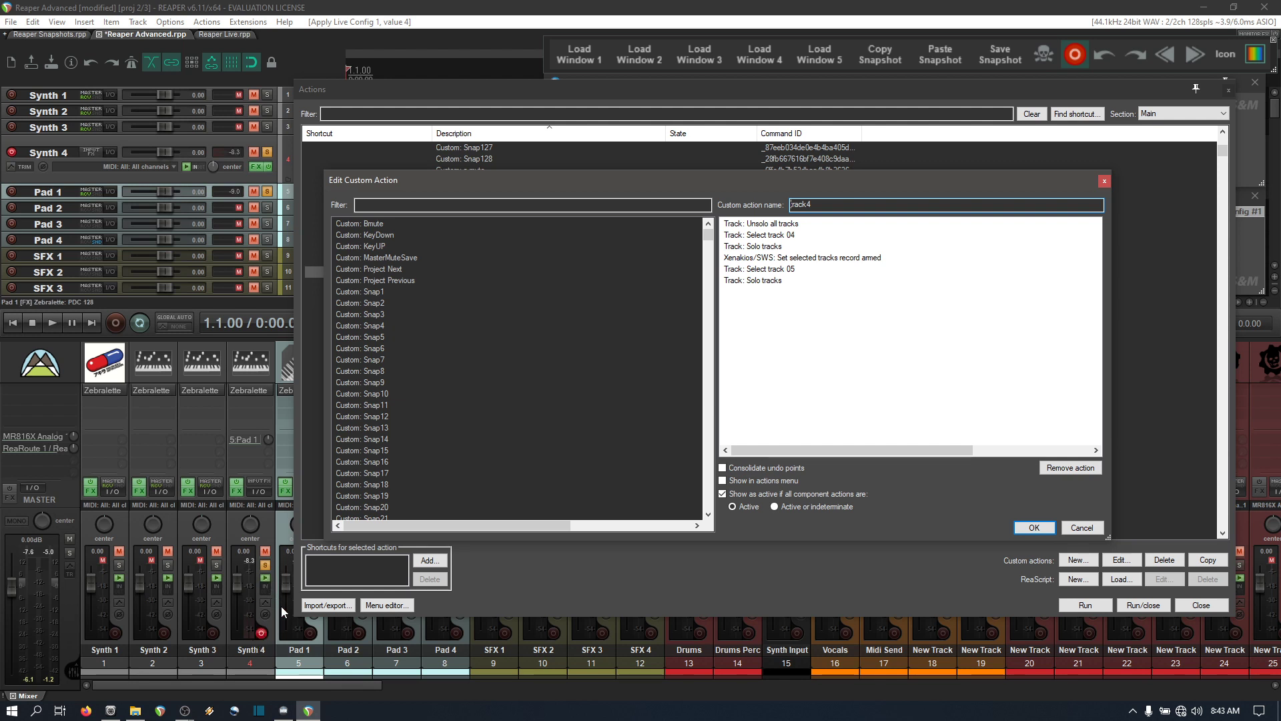
Examine the solo options of the Synth 4 track, and close the custom action editor and action list without changes.
{"action": "right_click", "coordinate": [268, 564]}
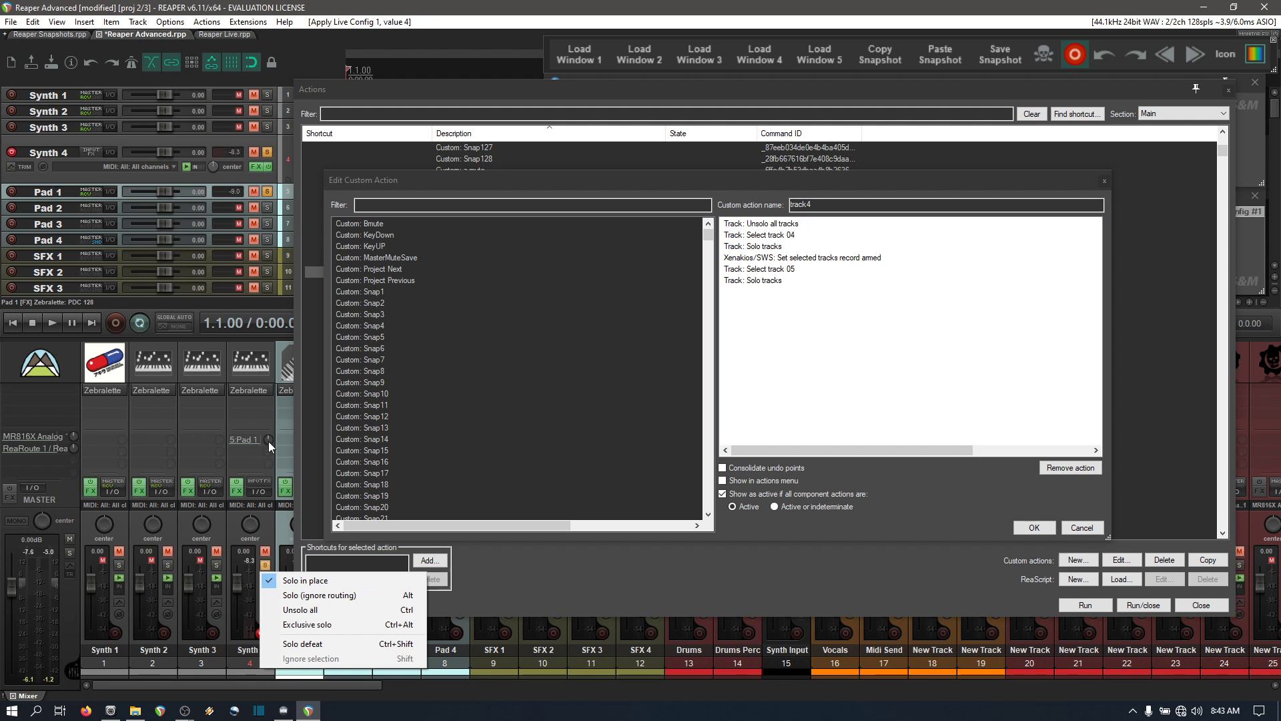
{"action": "left_click", "coordinate": [575, 174]}
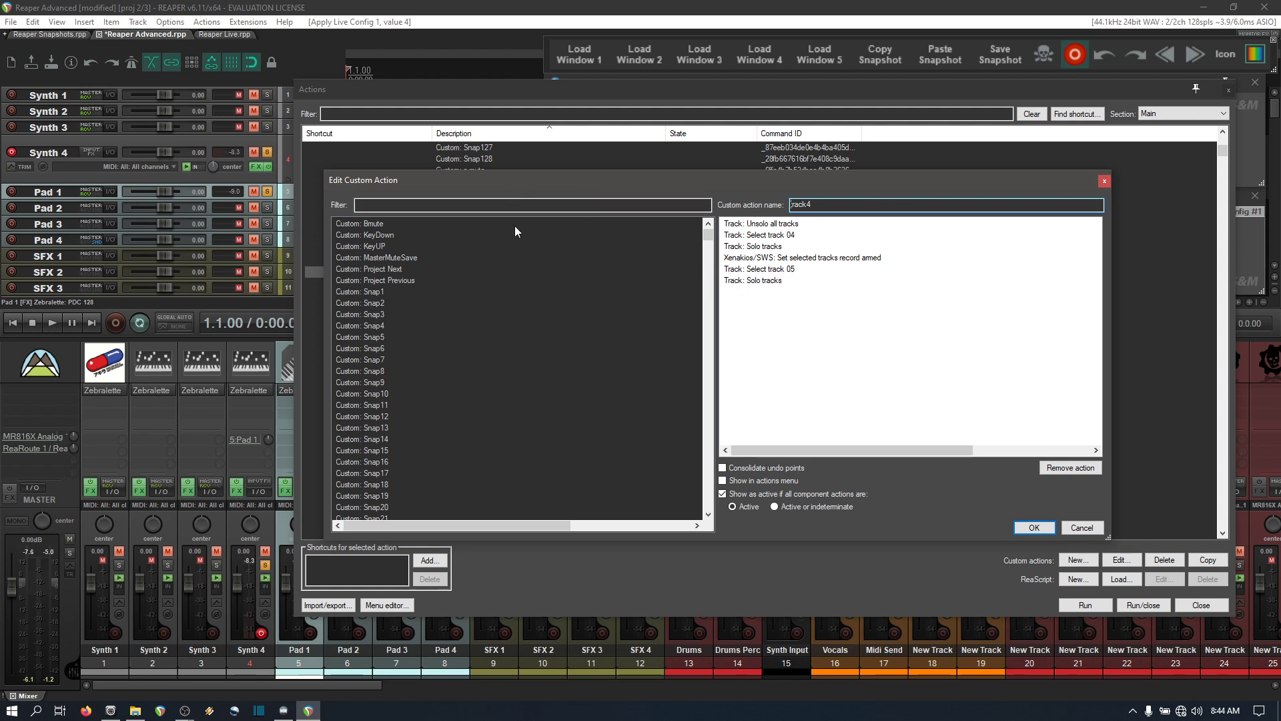
{"action": "left_click", "coordinate": [1095, 529]}
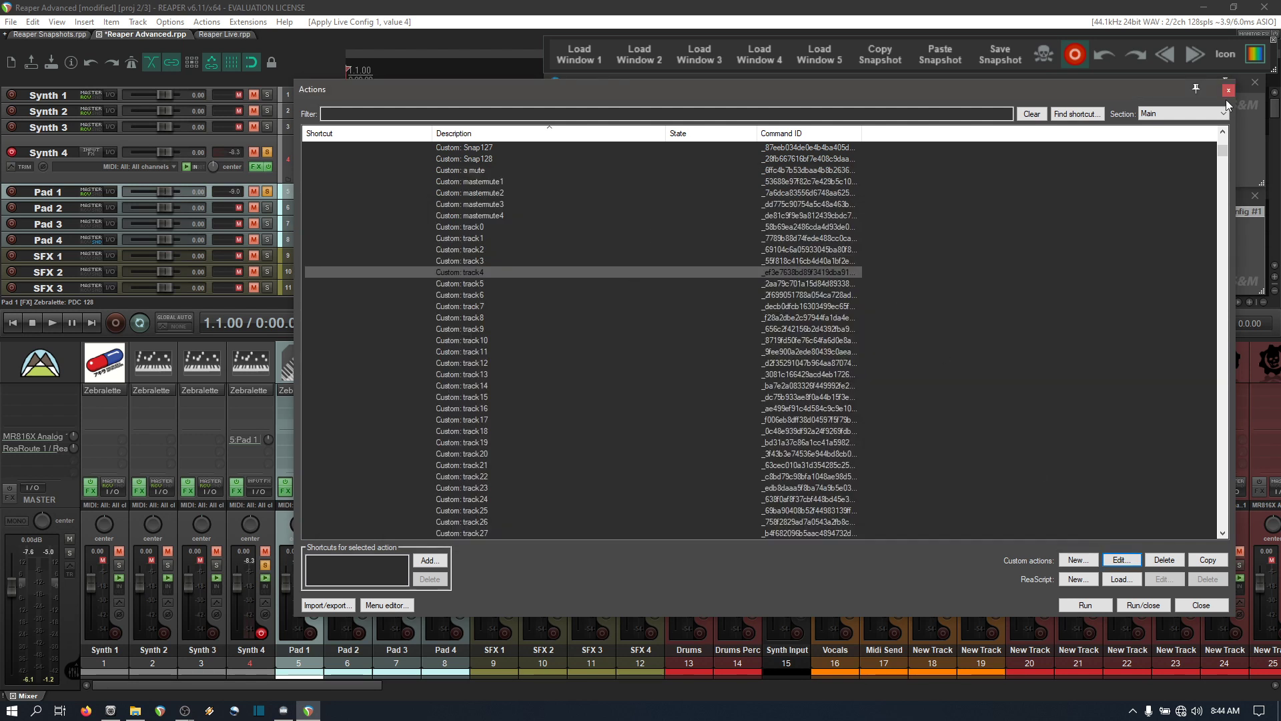
{"action": "left_click", "coordinate": [1232, 91]}
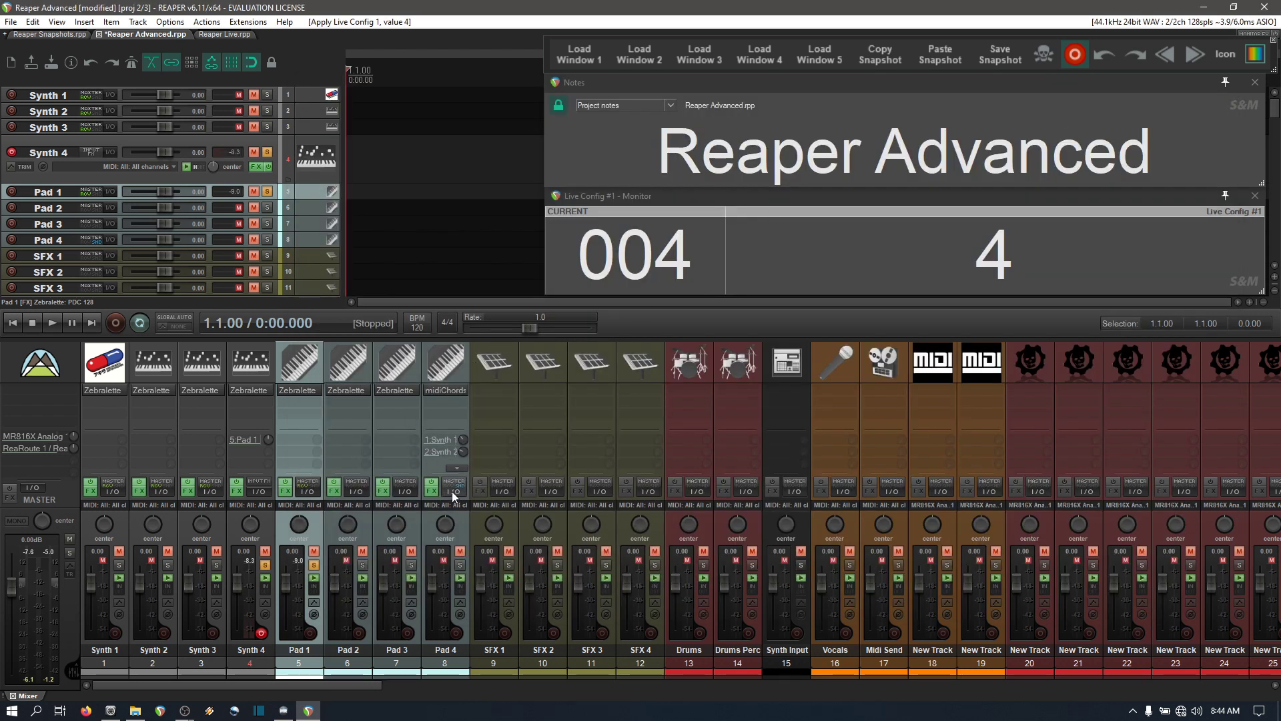
Inspect the remaining sends on the Pad 4 track and the settings of its midiChords plugin, closing the plugin window.
{"action": "left_click", "coordinate": [459, 468]}
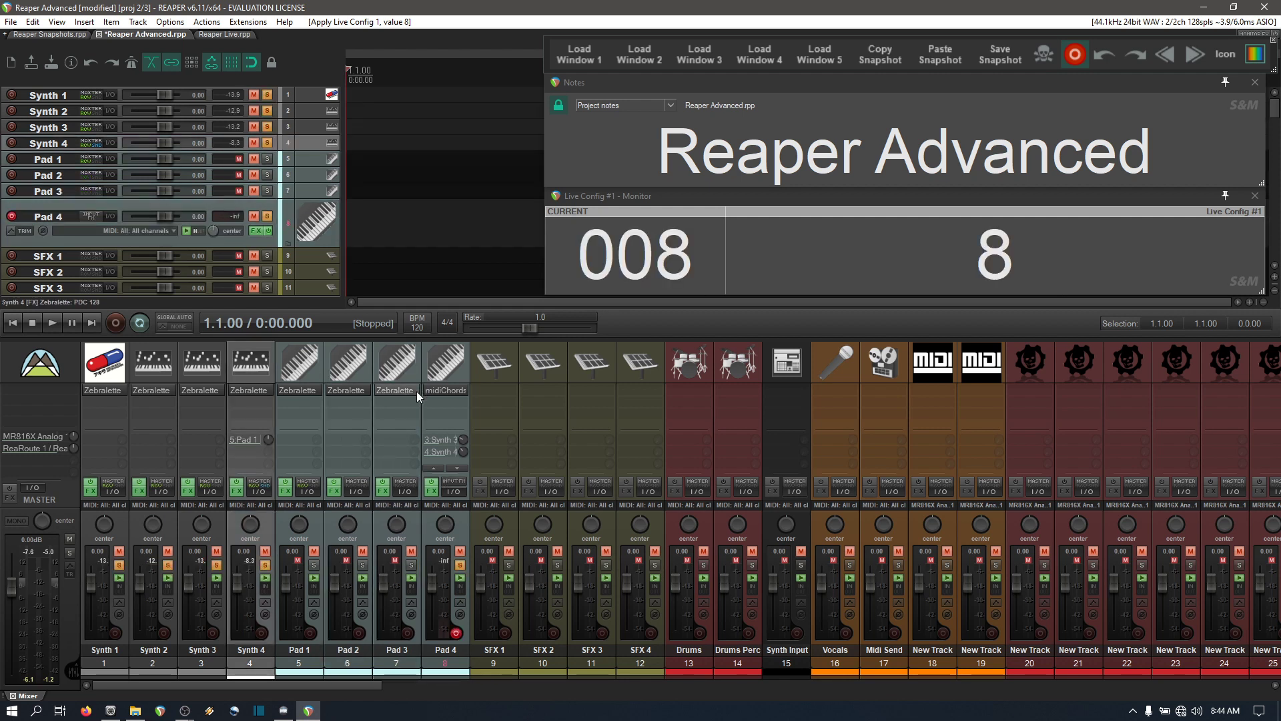
{"action": "left_click", "coordinate": [455, 391]}
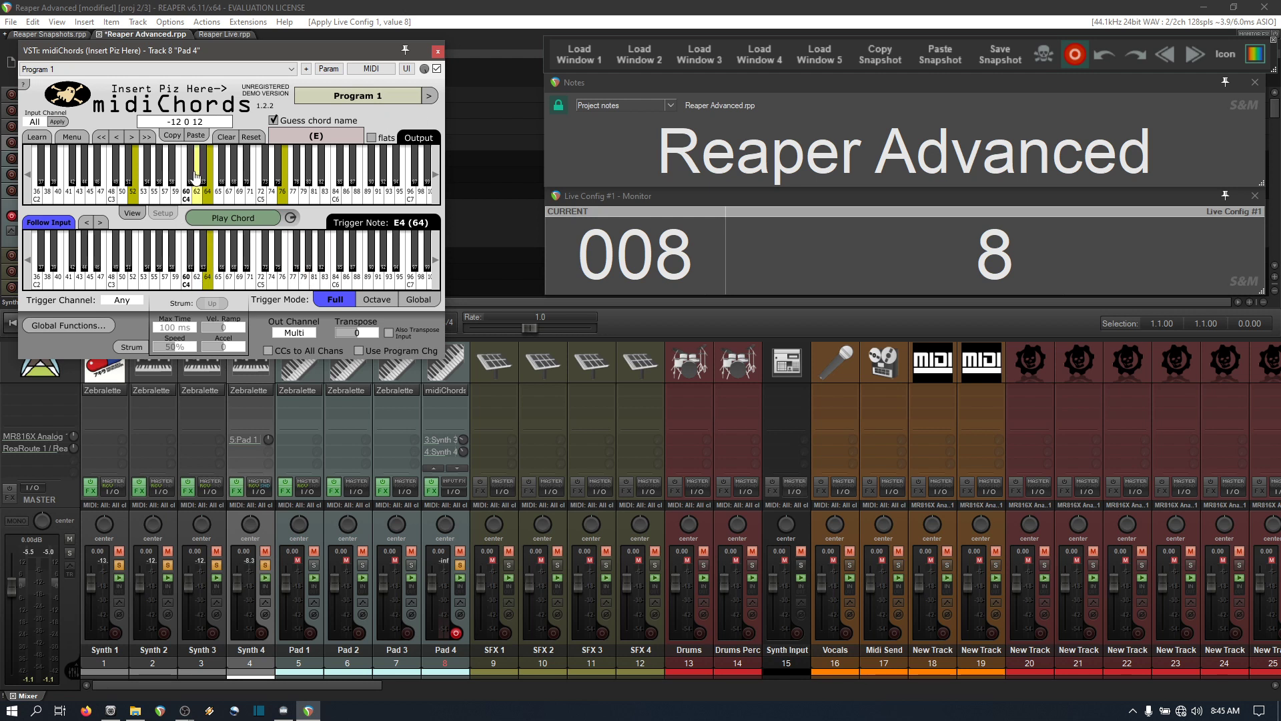
{"action": "left_click", "coordinate": [437, 52]}
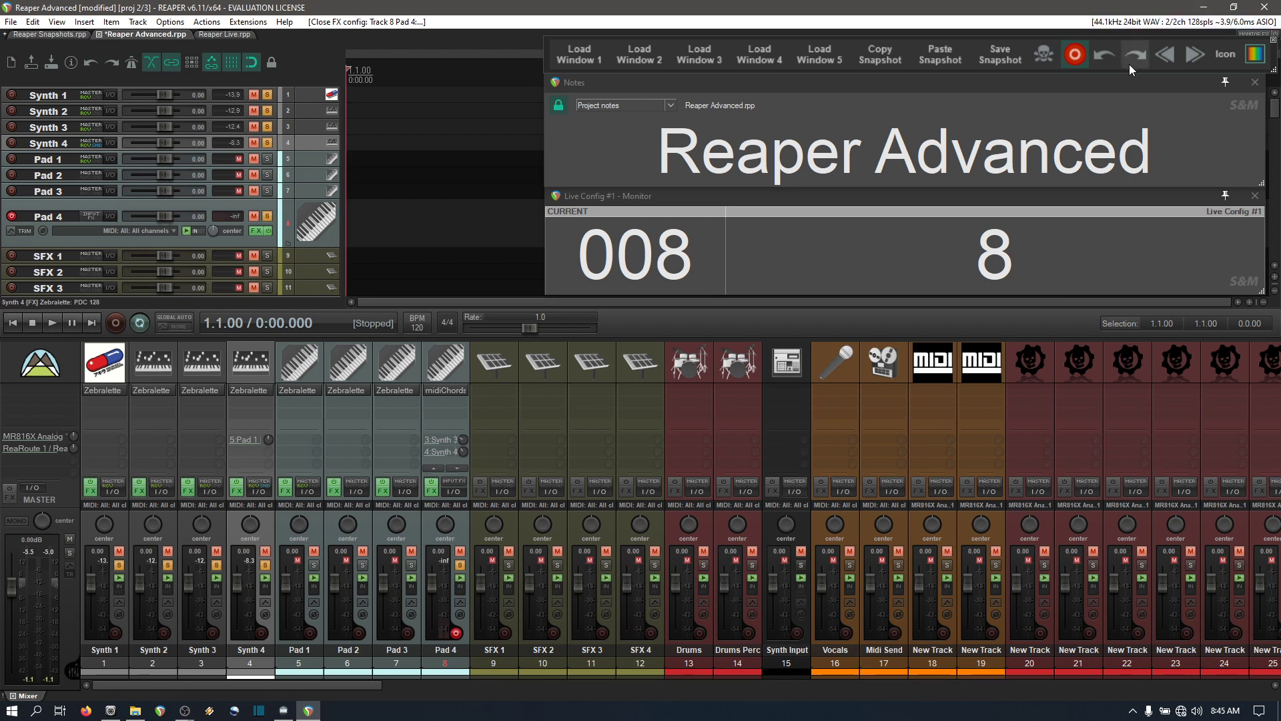
Switch to the Reaper Live project and fill the Scene 1 slot of Playtime's Group 1 with the Track 1 MIDI item.
{"action": "left_click", "coordinate": [1194, 58]}
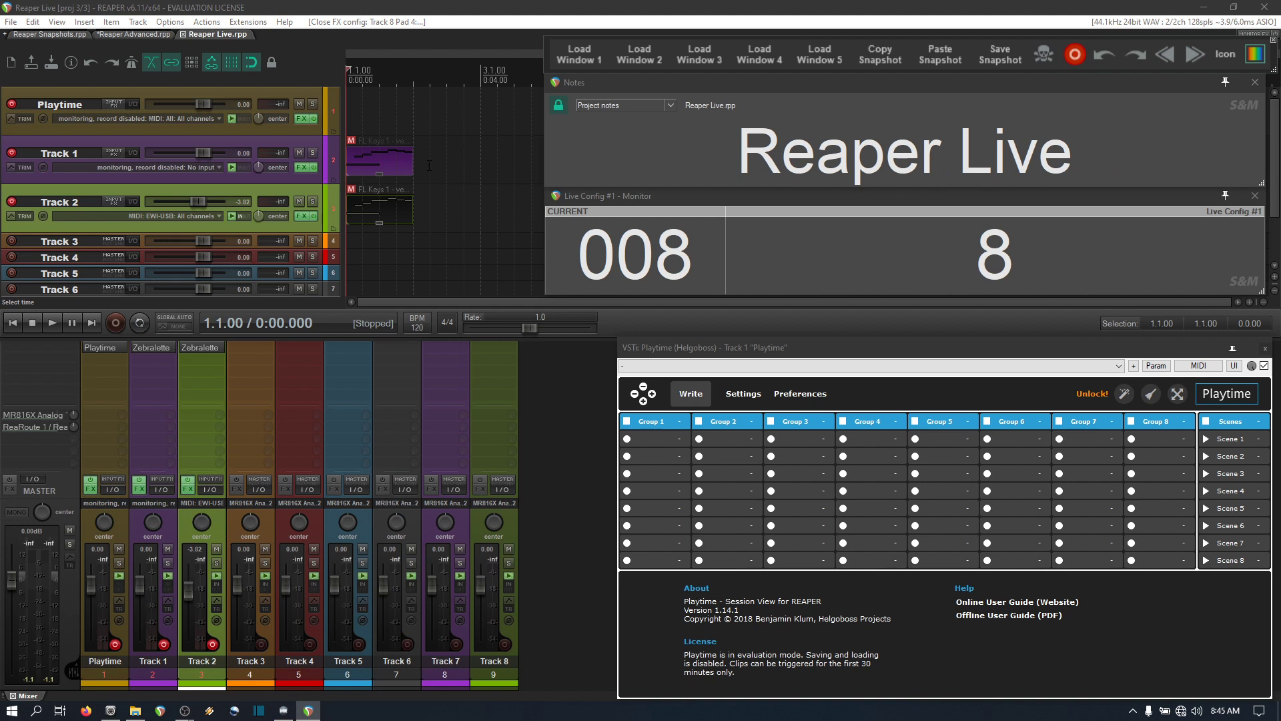
{"action": "left_click", "coordinate": [378, 163]}
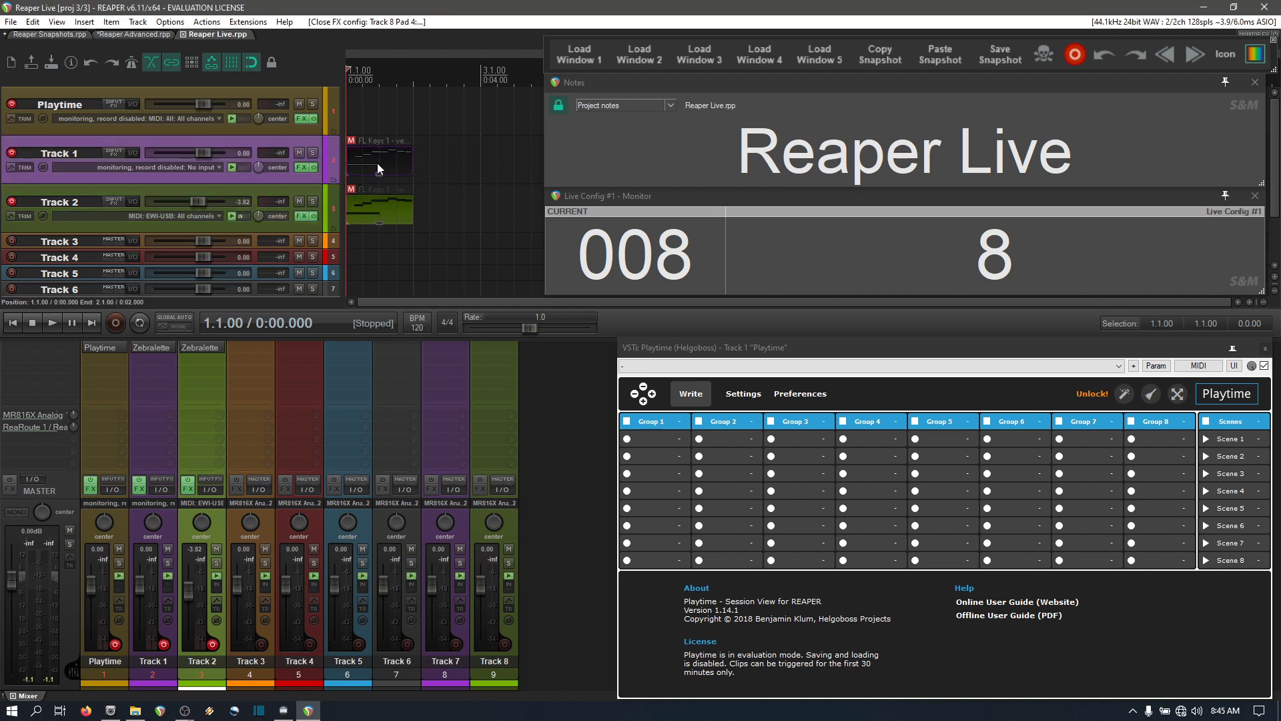
{"action": "right_click", "coordinate": [646, 443]}
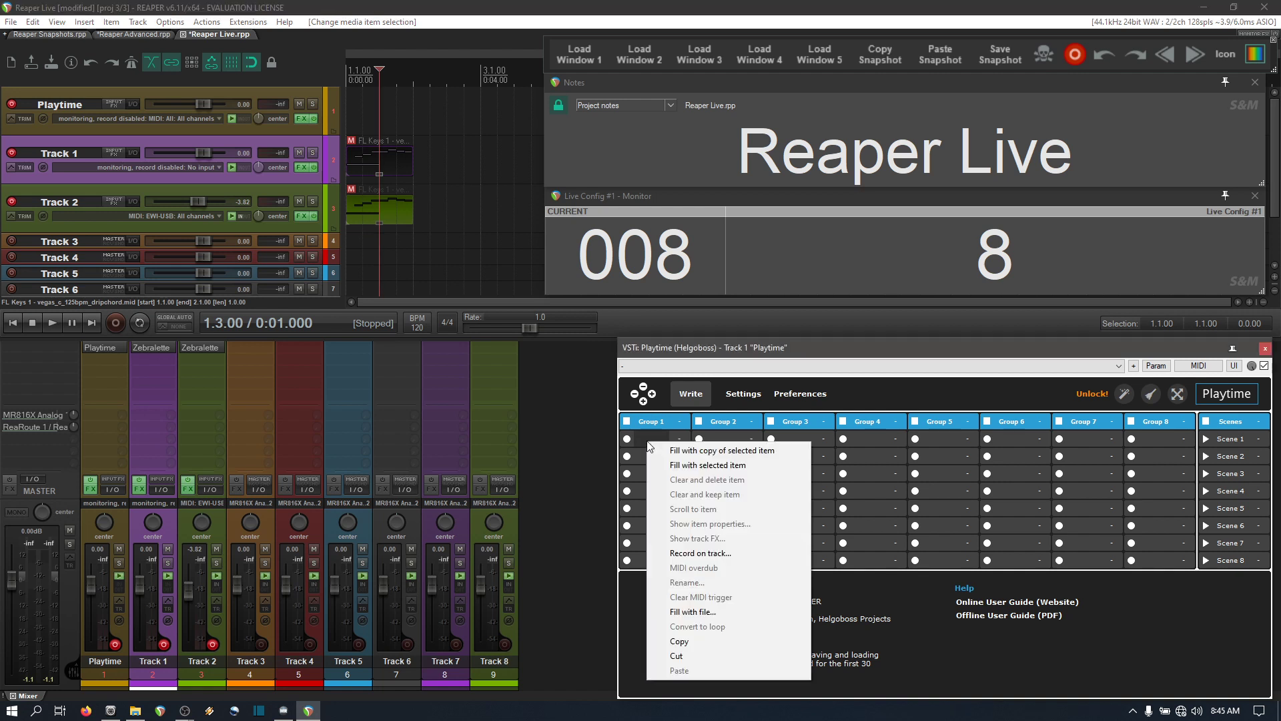
{"action": "left_click", "coordinate": [686, 467]}
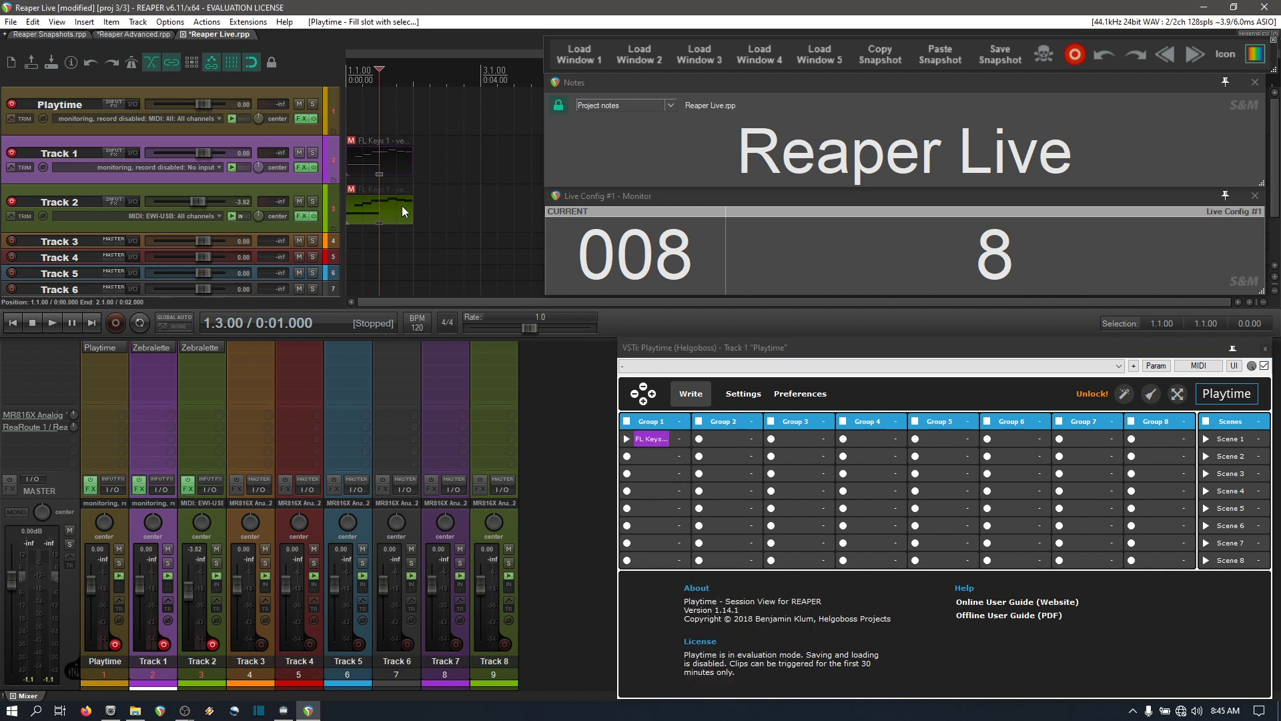
Fill the Scene 1 slot of Playtime's Group 2 with the Track 2 MIDI item.
{"action": "left_click", "coordinate": [397, 163]}
{"action": "right_click", "coordinate": [720, 443]}
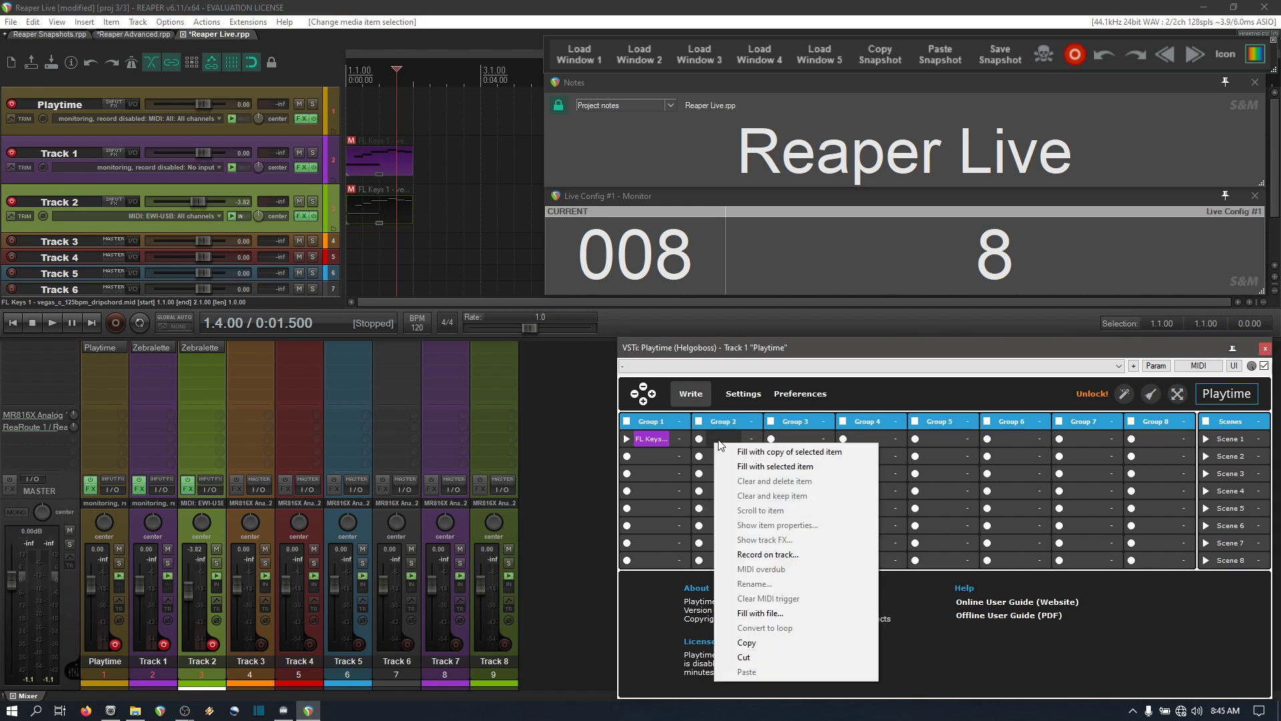
{"action": "left_click", "coordinate": [761, 466]}
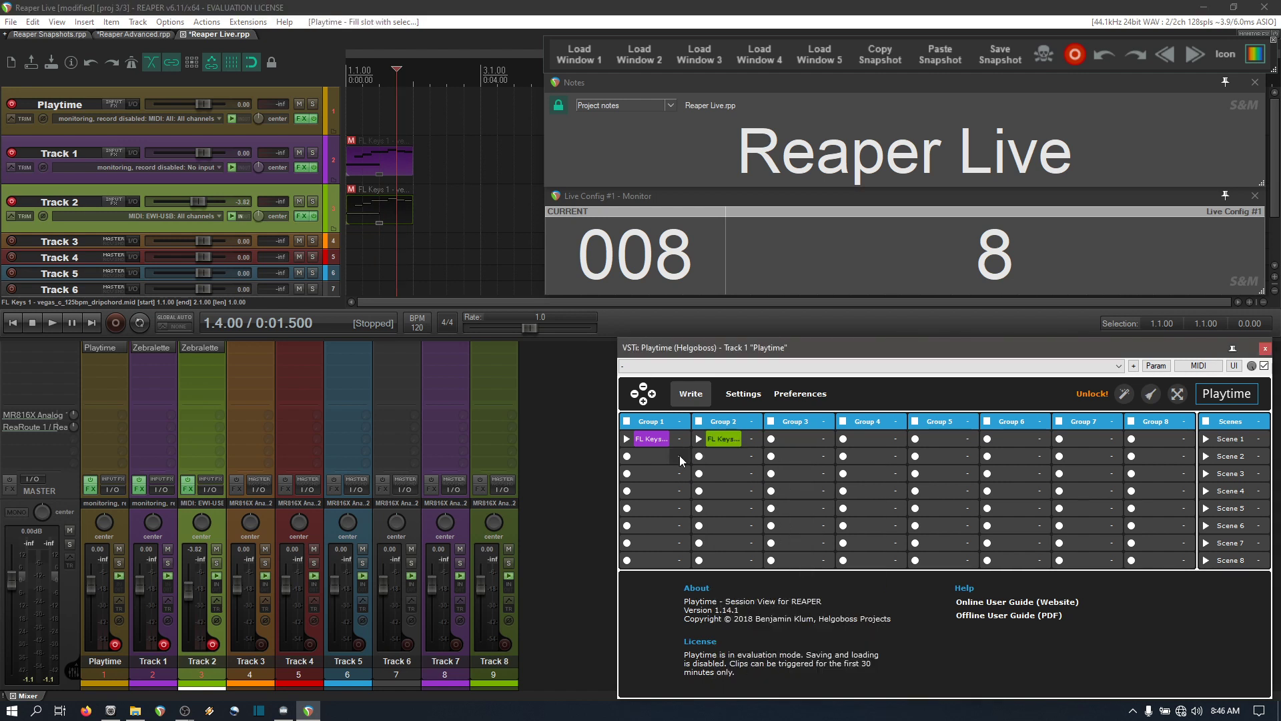
Play the Scene 1 clips of Group 1 and Group 2 together in Playtime.
{"action": "left_click", "coordinate": [627, 440]}
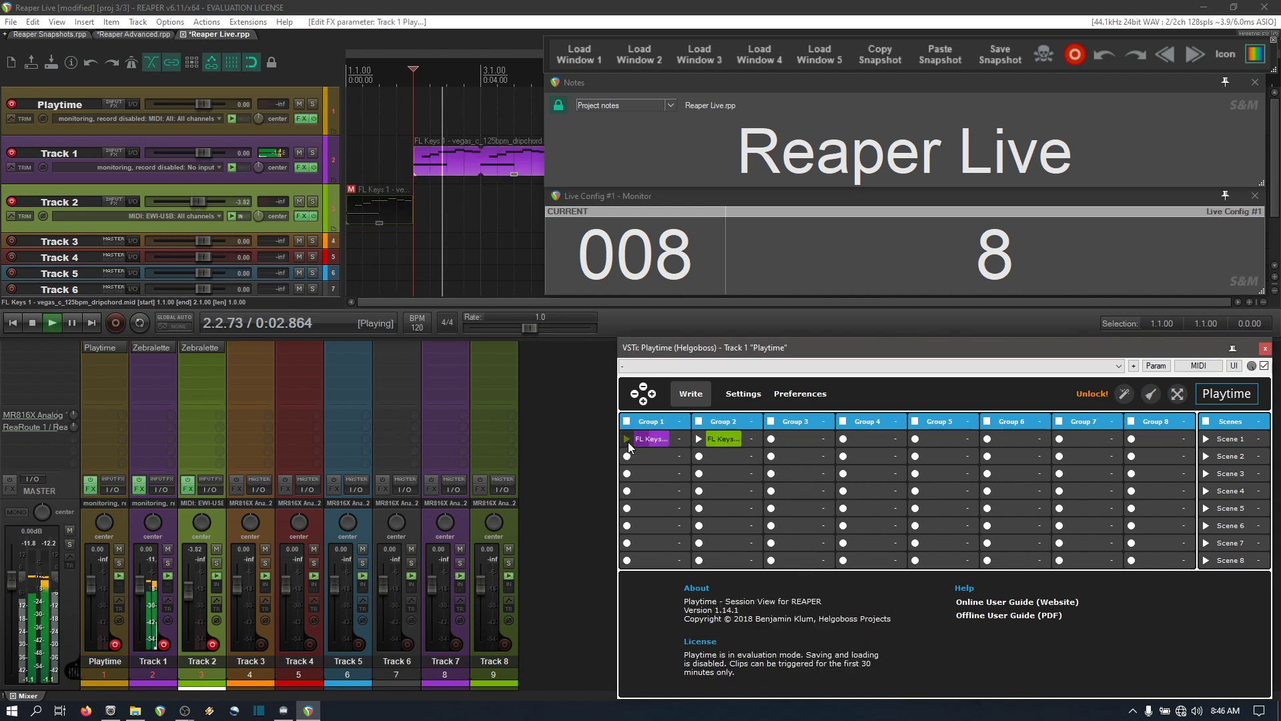
{"action": "scroll", "coordinate": [405, 162], "scroll_direction": "down", "scroll_amount": 3}
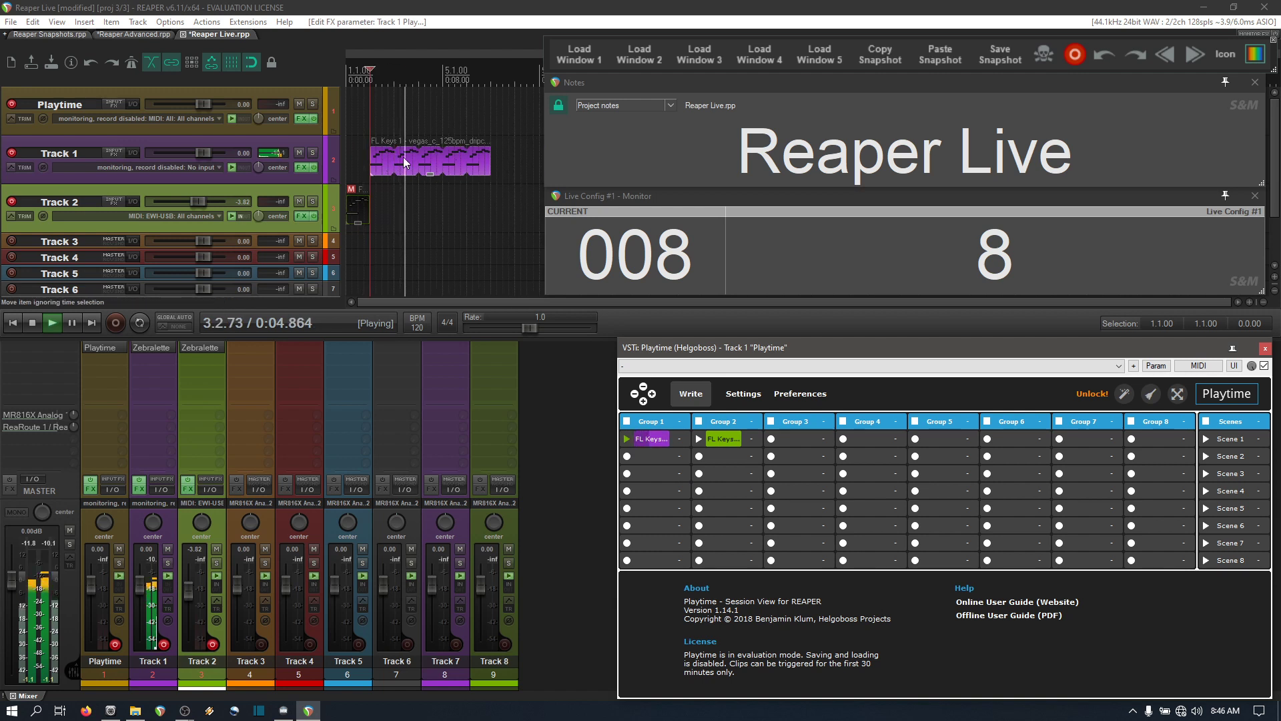
{"action": "scroll", "coordinate": [405, 162], "scroll_direction": "down", "scroll_amount": 1}
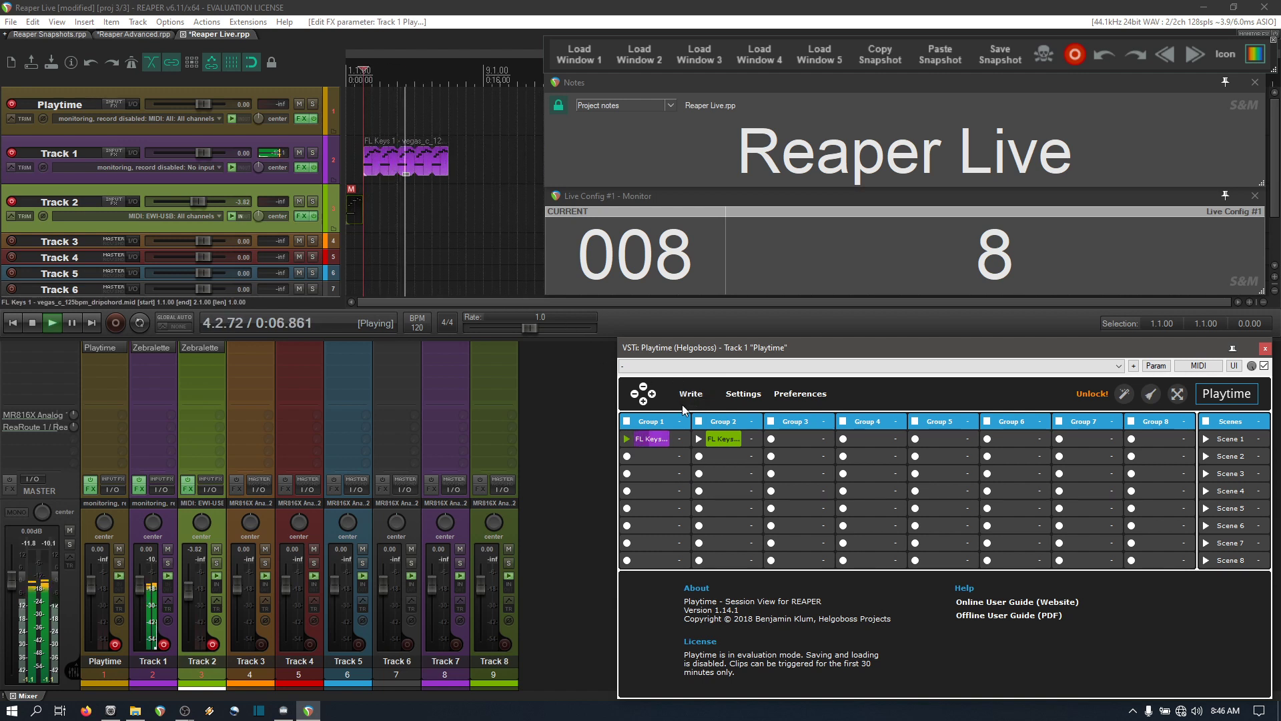
{"action": "left_click", "coordinate": [685, 403]}
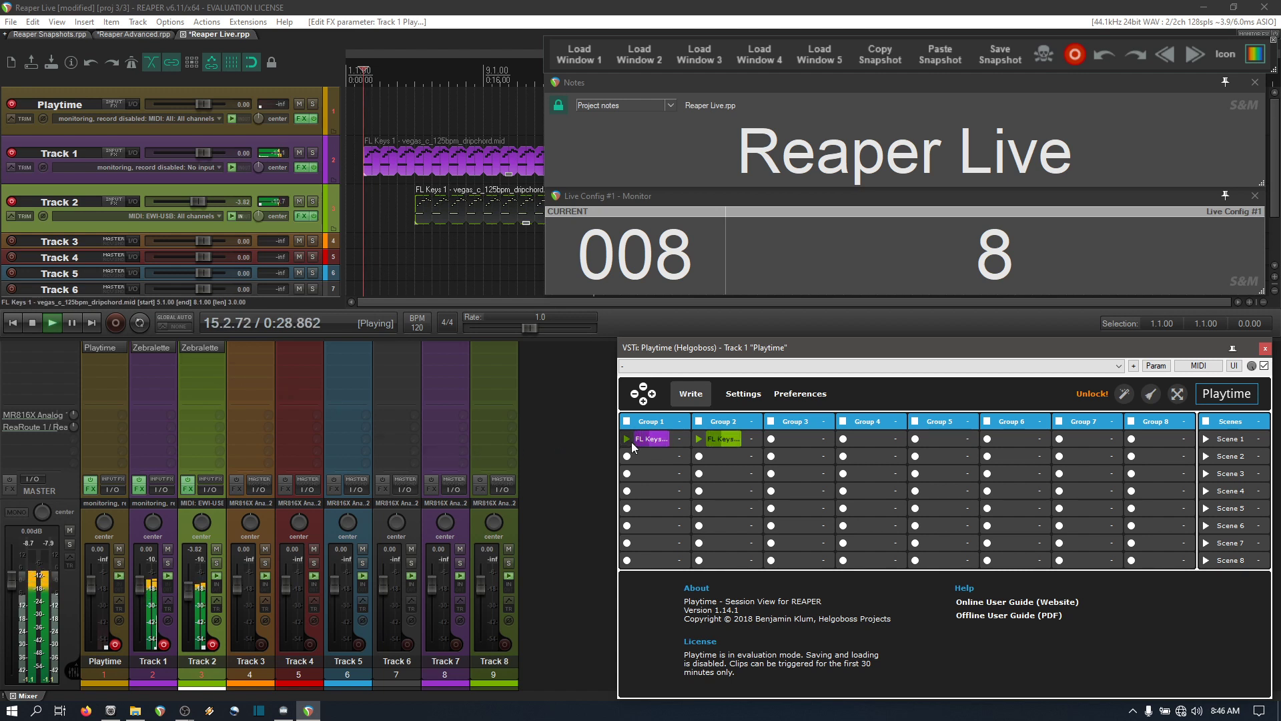
Stop the Group 2 and Group 1 clips in Playtime and halt the project playback.
{"action": "left_click", "coordinate": [699, 438]}
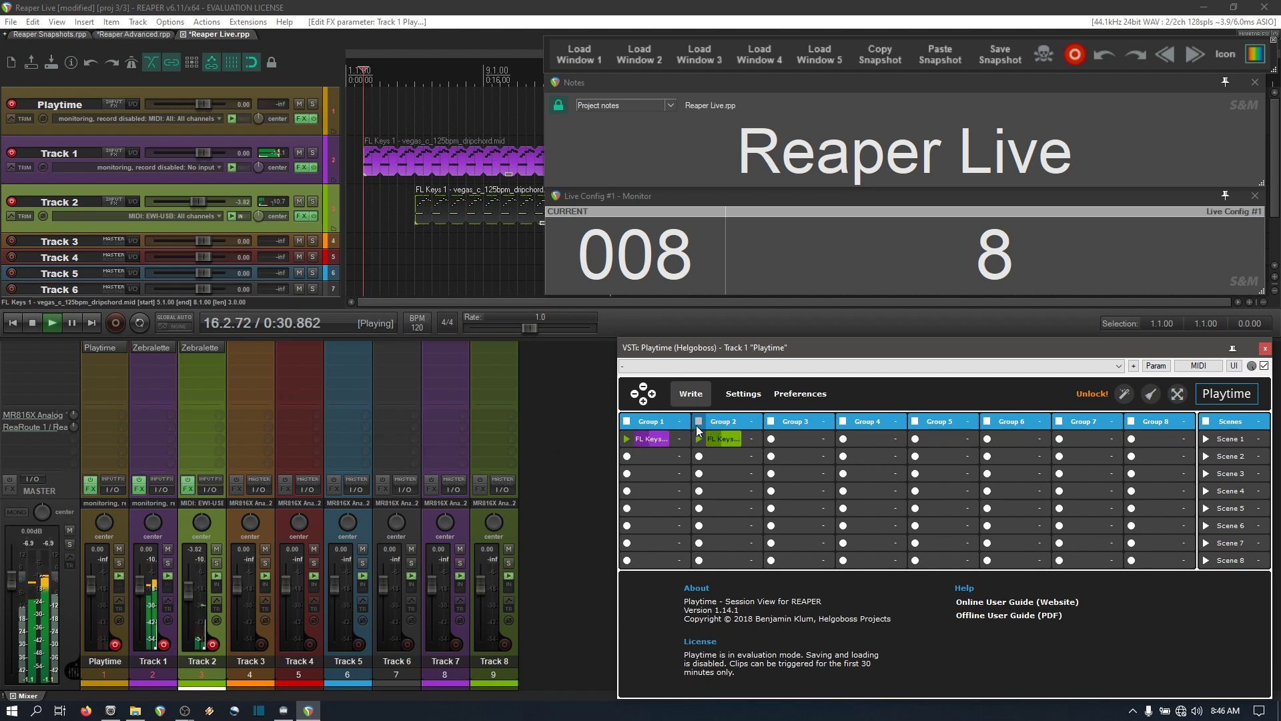
{"action": "left_click", "coordinate": [638, 423]}
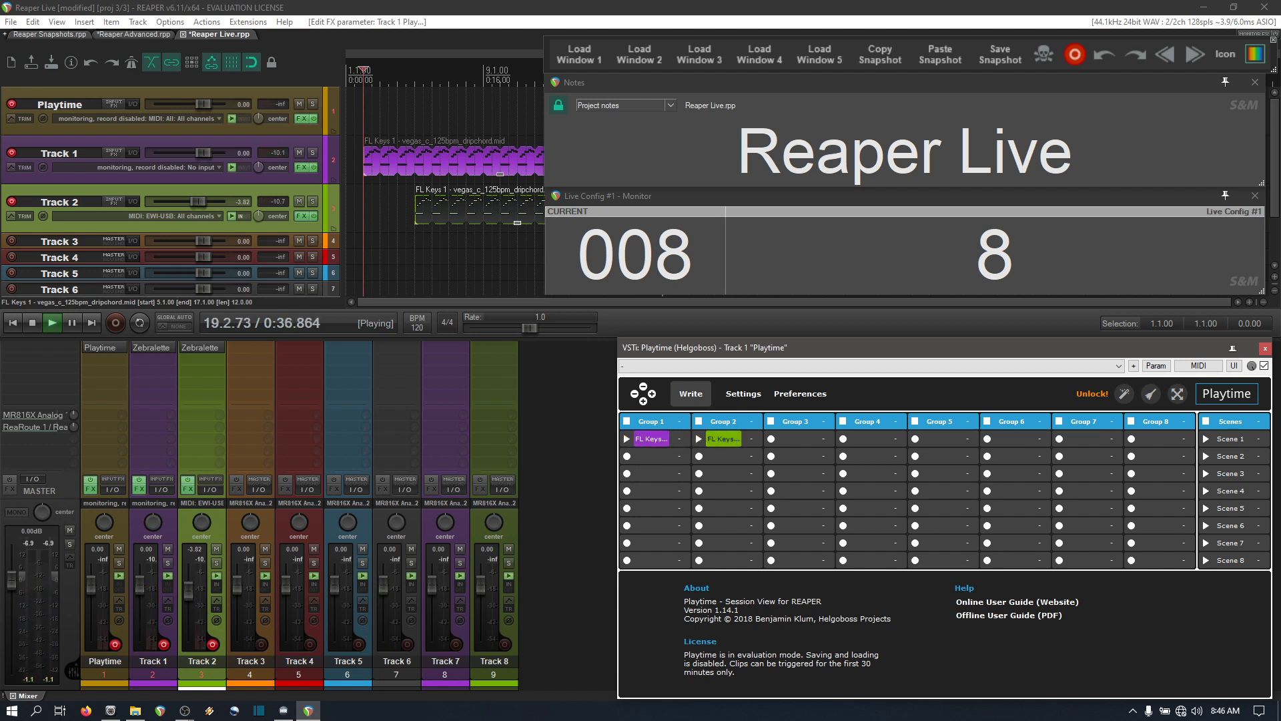
{"action": "left_click", "coordinate": [32, 322]}
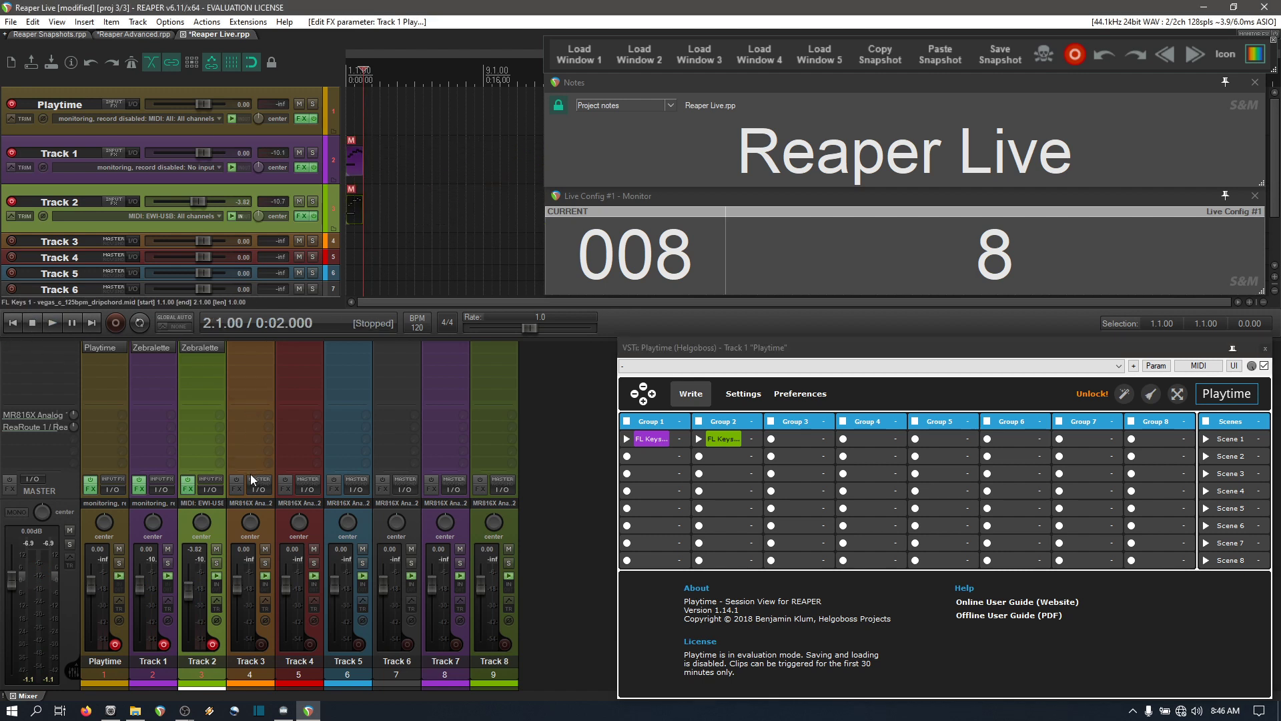
Set the Track 3 input to MIDI from the EWI-USB on Channel 1.
{"action": "left_click", "coordinate": [256, 504]}
{"action": "mouse_move", "coordinate": [275, 530]}
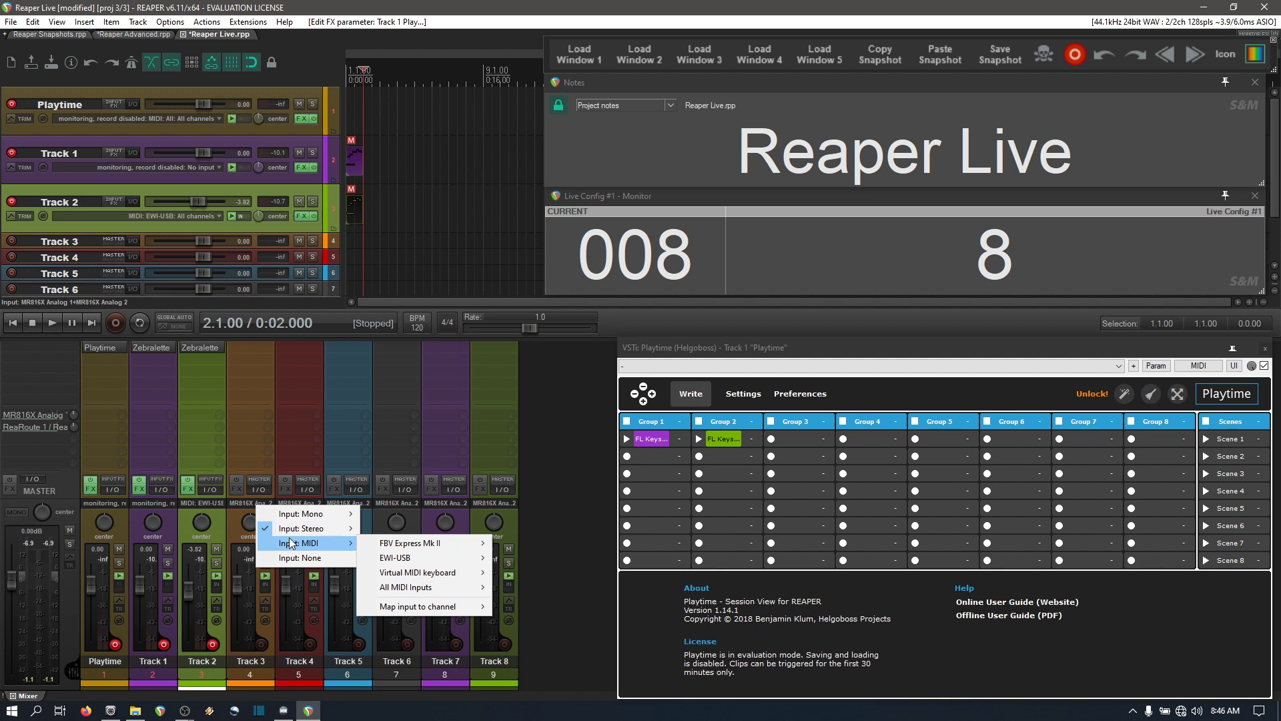
{"action": "mouse_move", "coordinate": [460, 558]}
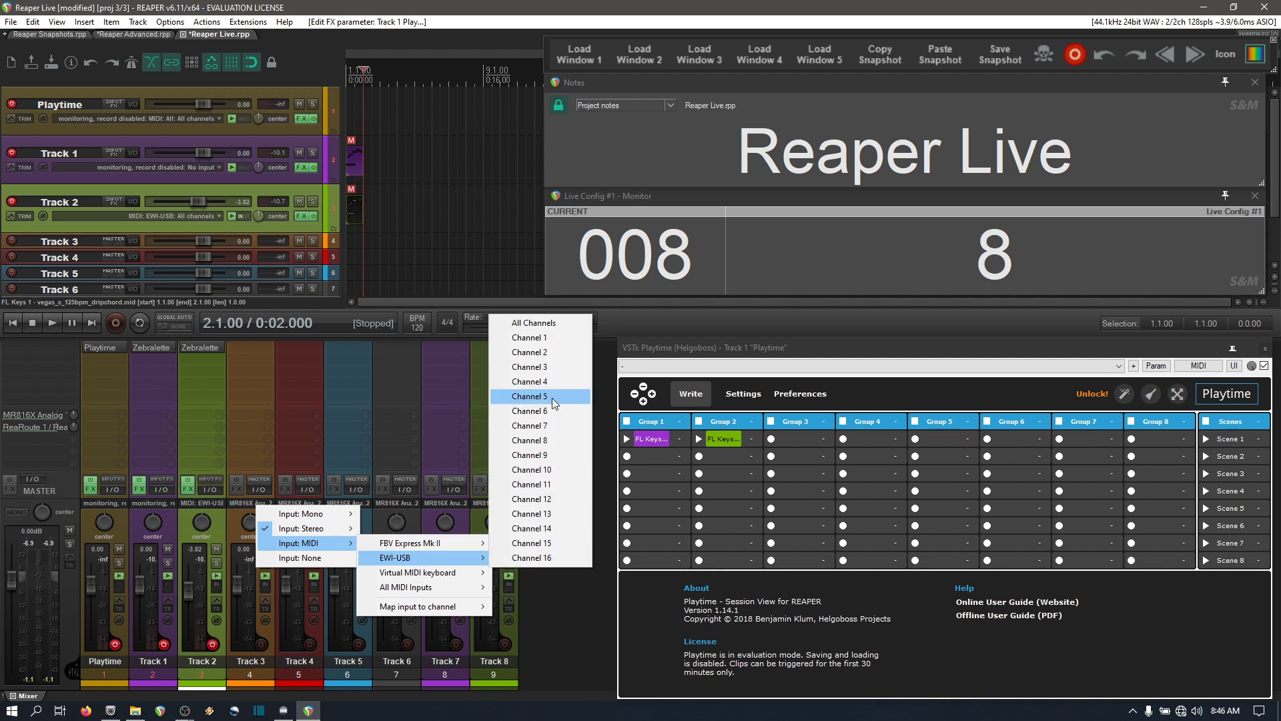
{"action": "left_click", "coordinate": [531, 337]}
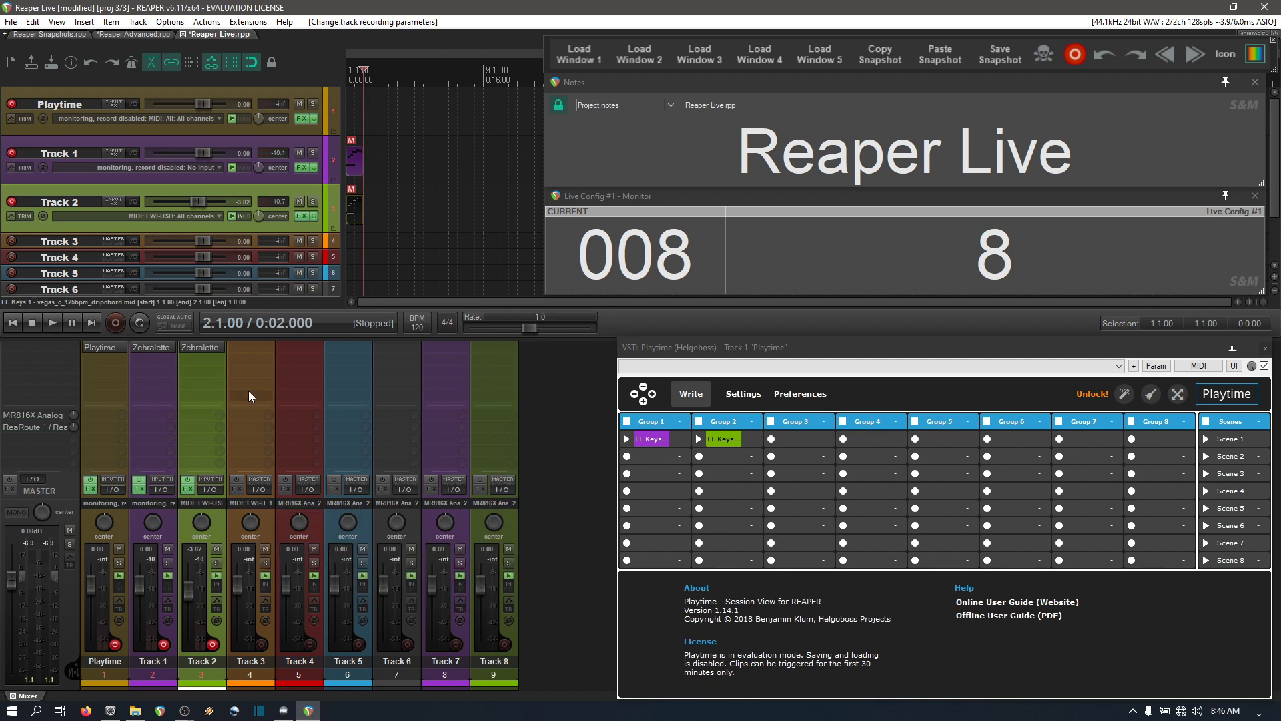
Add the VST3 Zebralette (u-he) synth to Track 3's effects.
{"action": "left_click", "coordinate": [251, 347]}
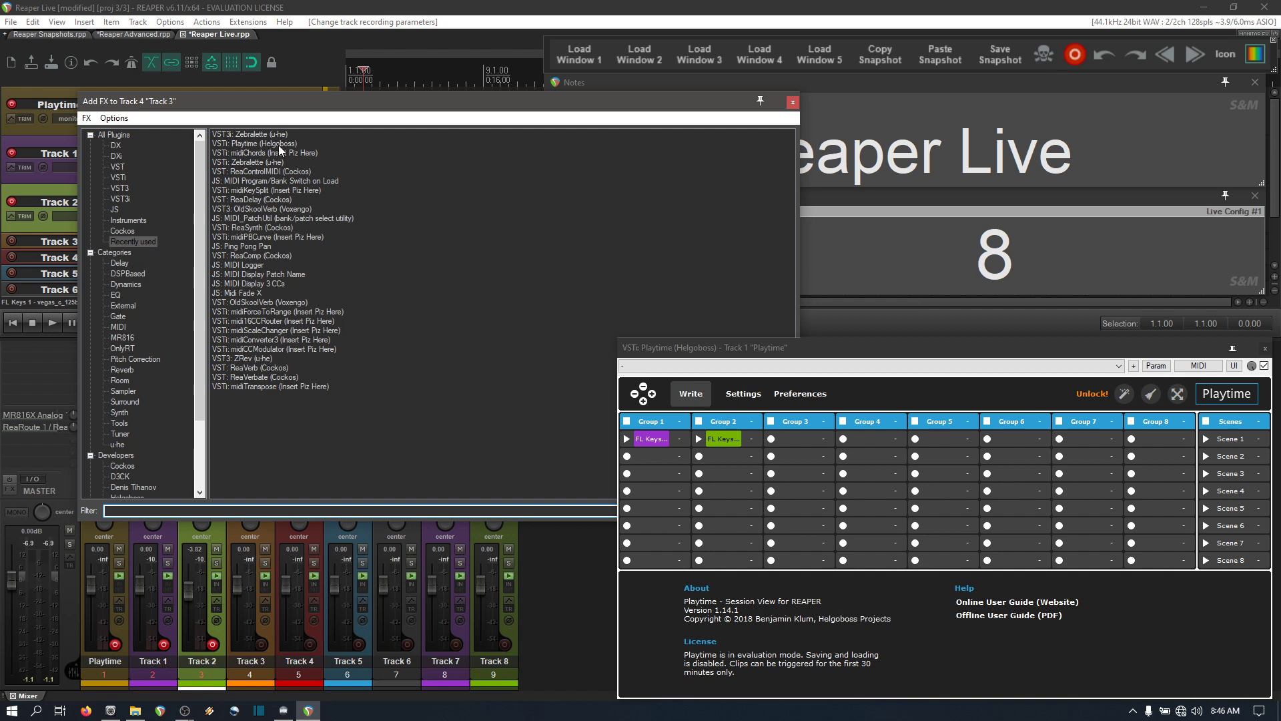
{"action": "double_click", "coordinate": [274, 136]}
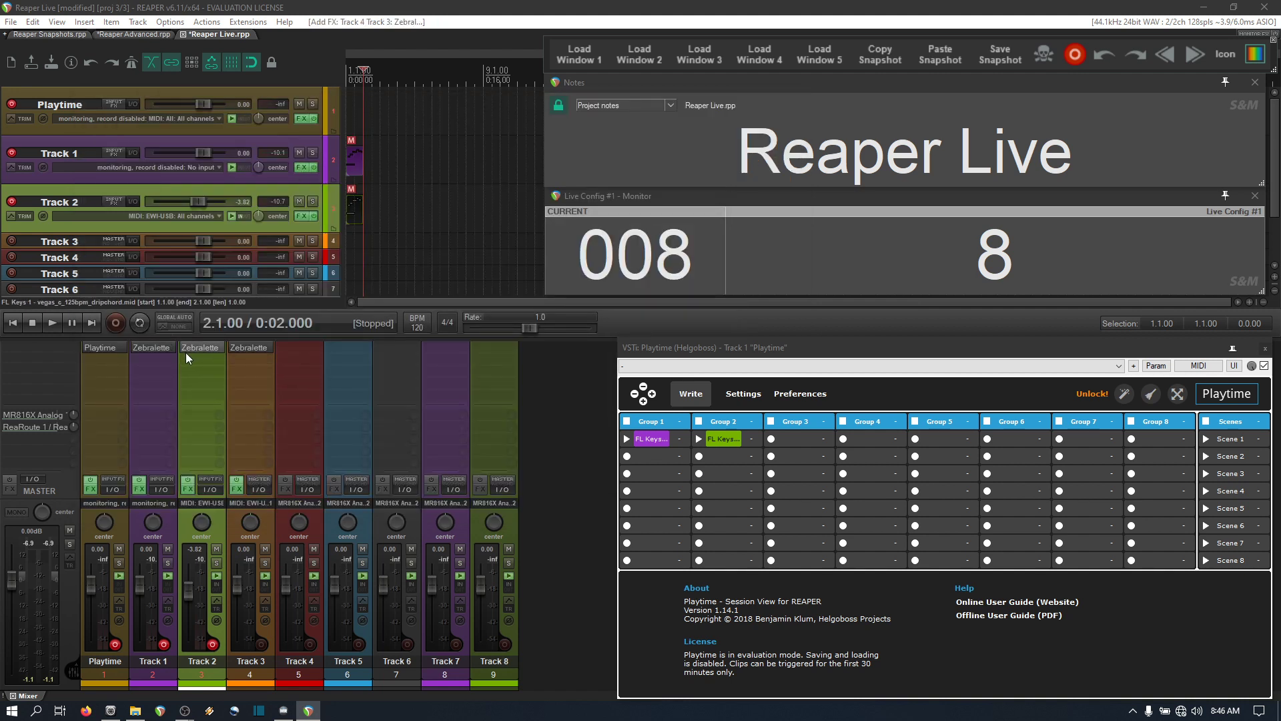
Play only the Scene 1 clip of Group 2 in Playtime and stop the project playback.
{"action": "scroll", "coordinate": [407, 145], "scroll_direction": "up", "scroll_amount": 3}
{"action": "scroll", "coordinate": [407, 145], "scroll_direction": "up", "scroll_amount": 3}
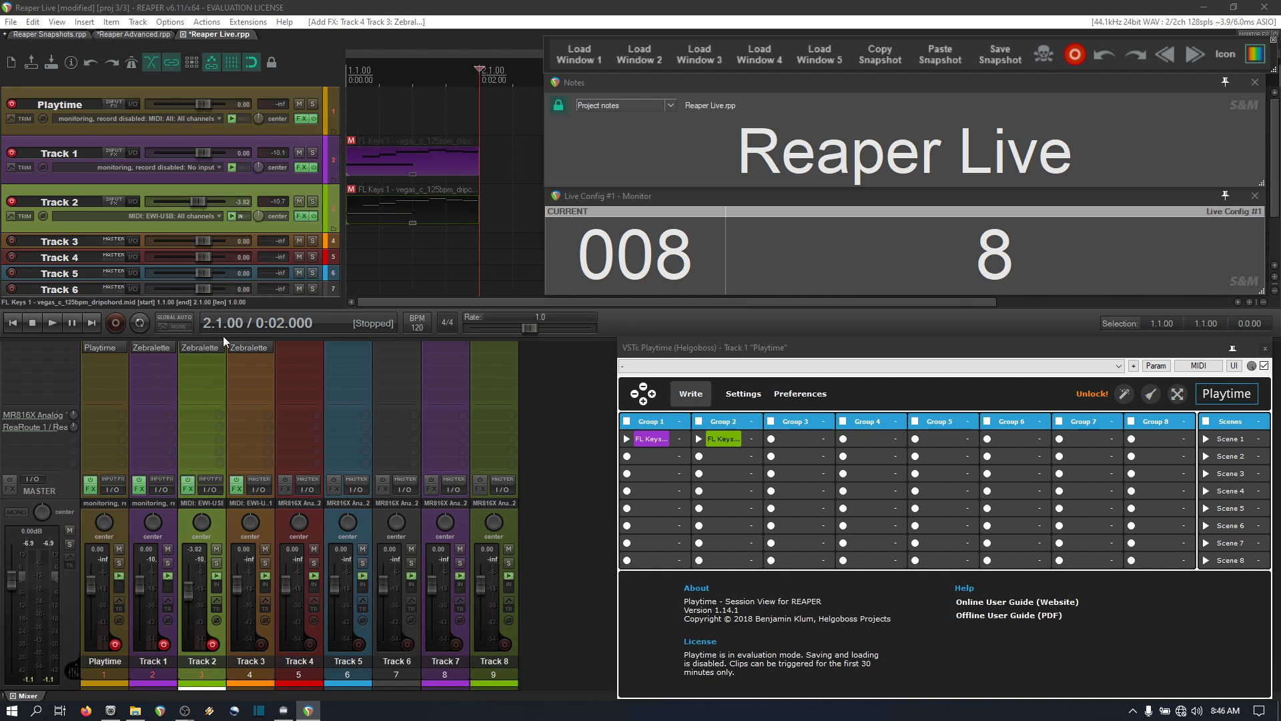
{"action": "left_click", "coordinate": [699, 439]}
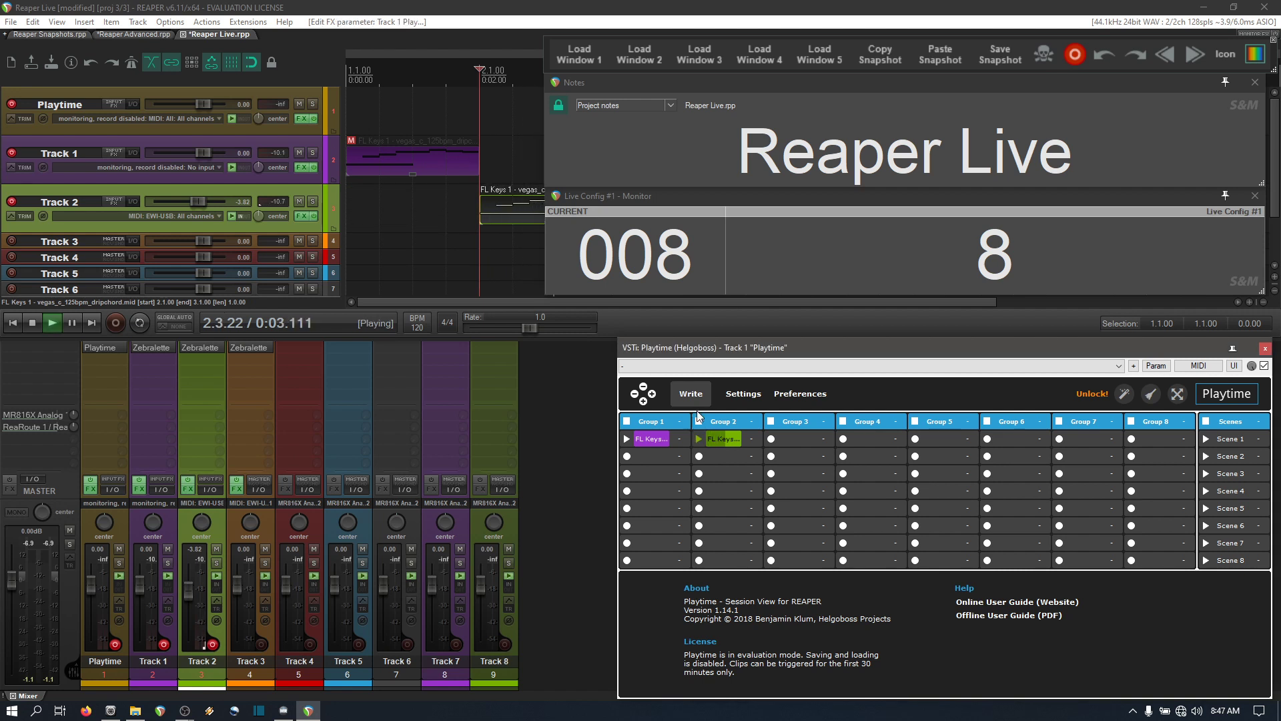
{"action": "key", "text": "minus"}
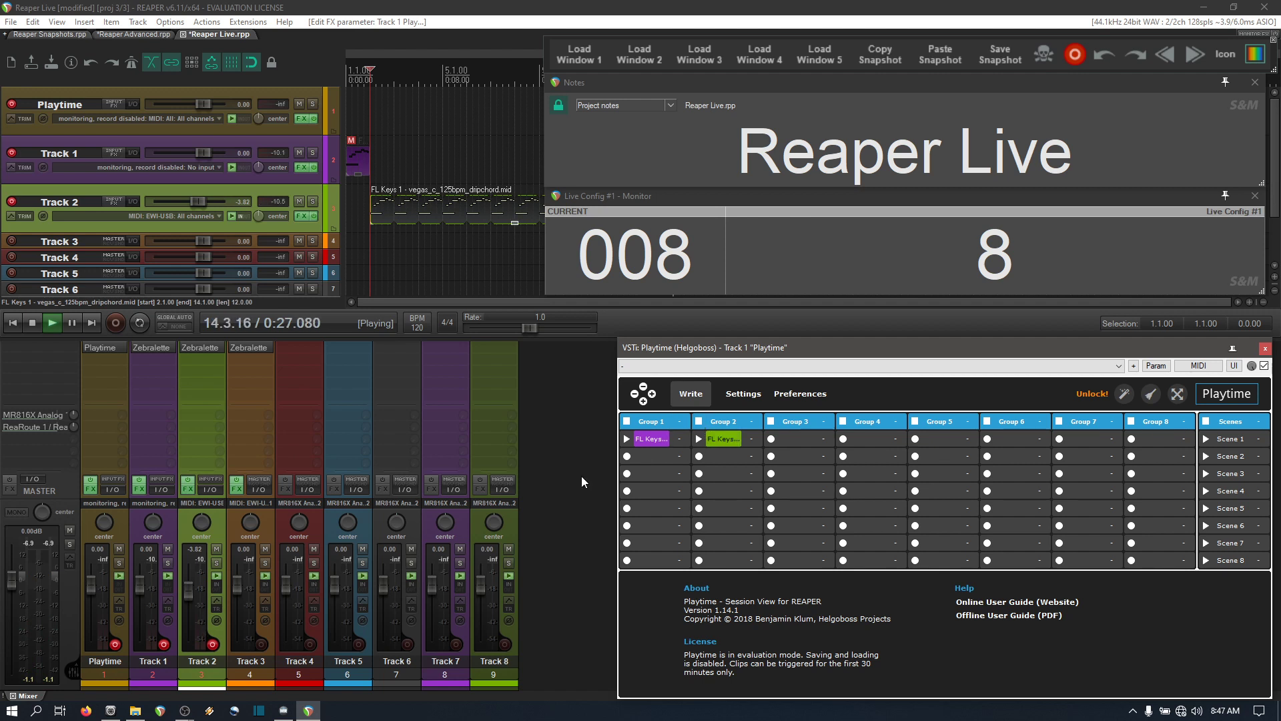
{"action": "left_click", "coordinate": [32, 323]}
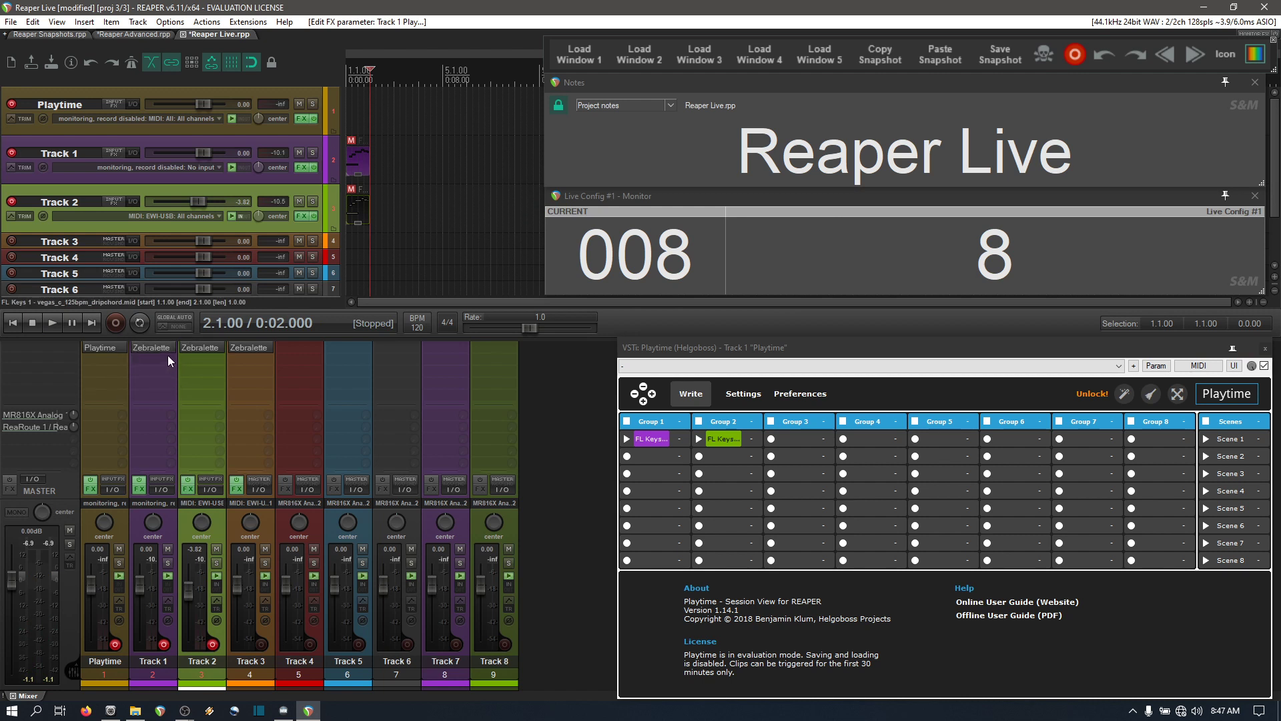
Layer the Scene 1 clips of Group 1 and Group 2 in Playtime, and stop both clips along with the project playback.
{"action": "left_click", "coordinate": [630, 439]}
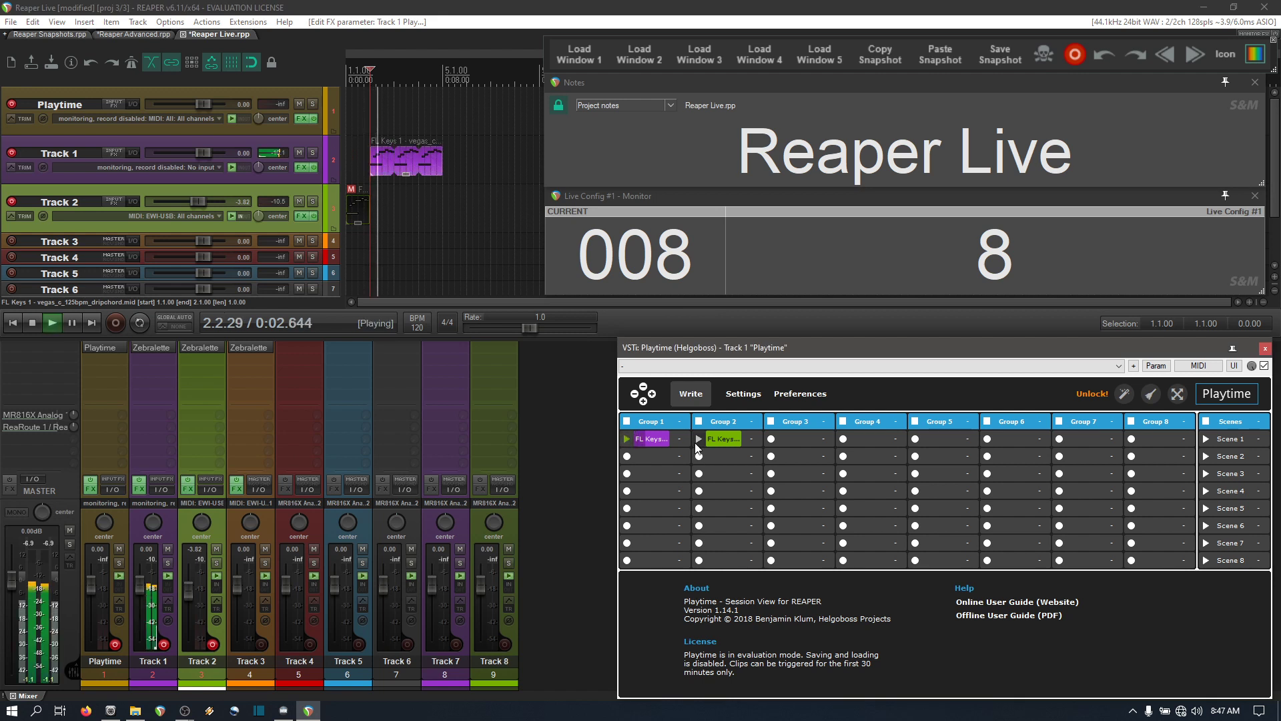
{"action": "left_click", "coordinate": [698, 440]}
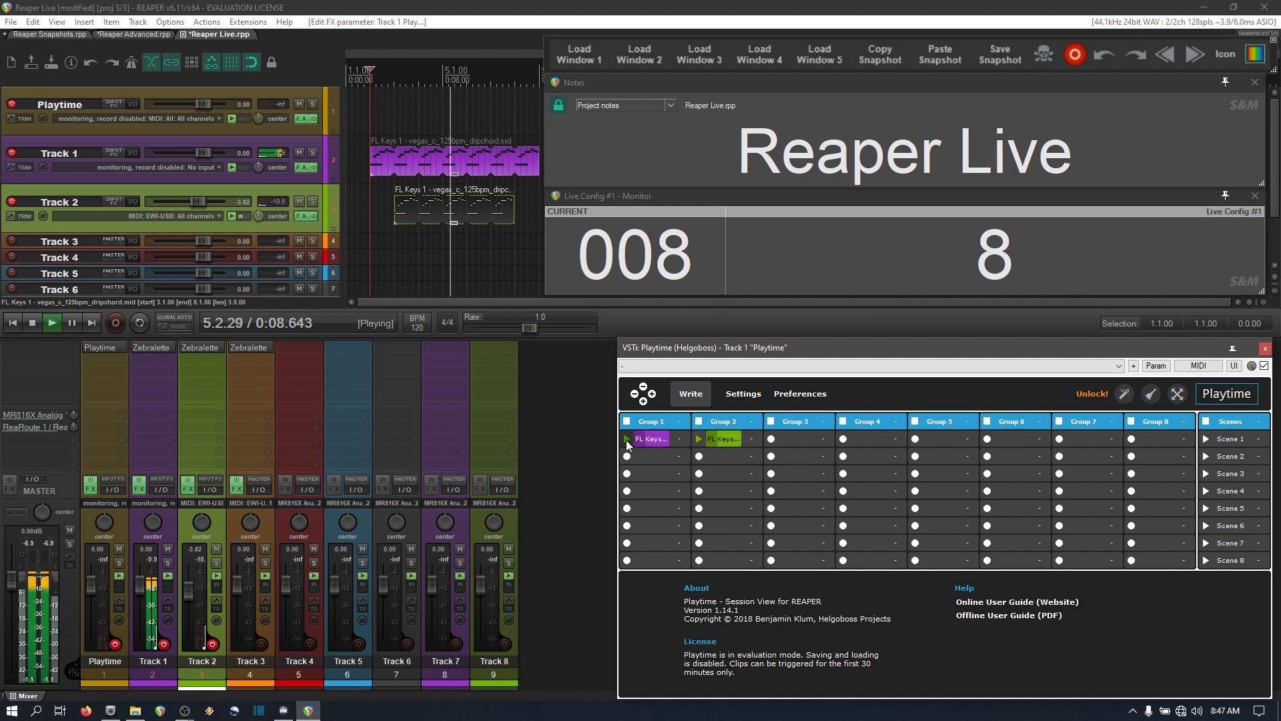
{"action": "left_click", "coordinate": [626, 439]}
{"action": "left_click", "coordinate": [713, 428]}
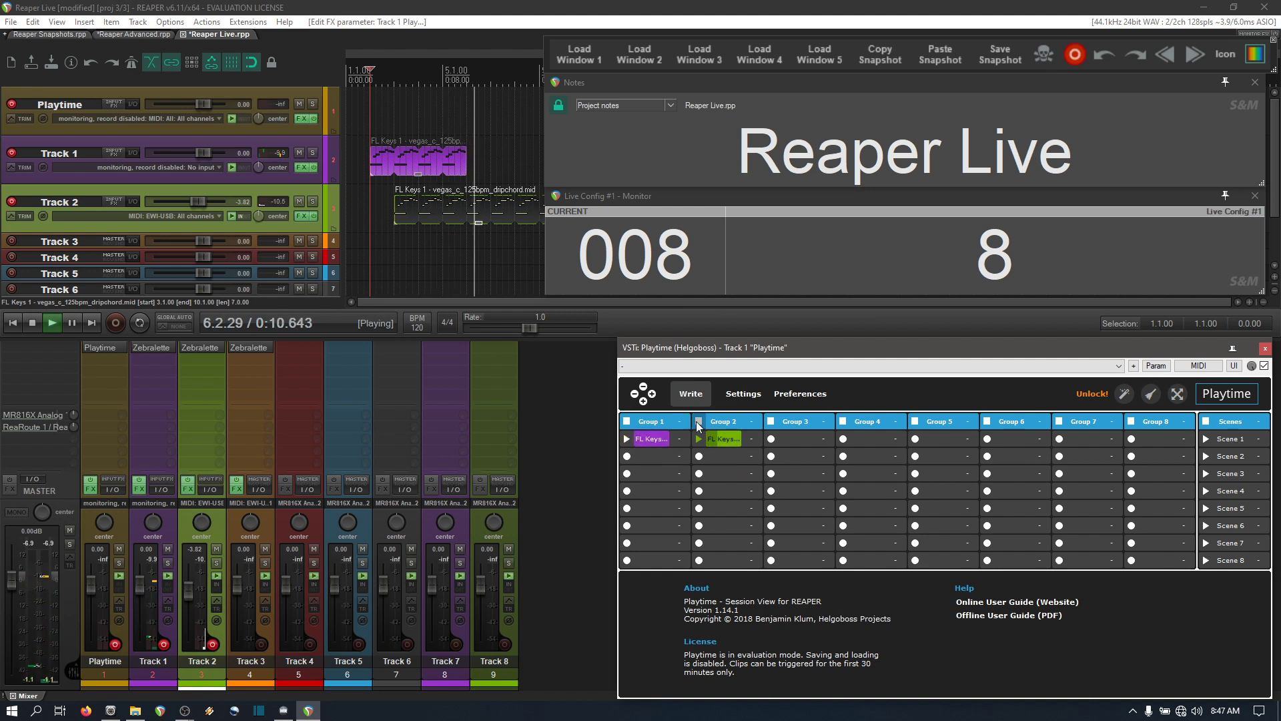
{"action": "left_click", "coordinate": [691, 394]}
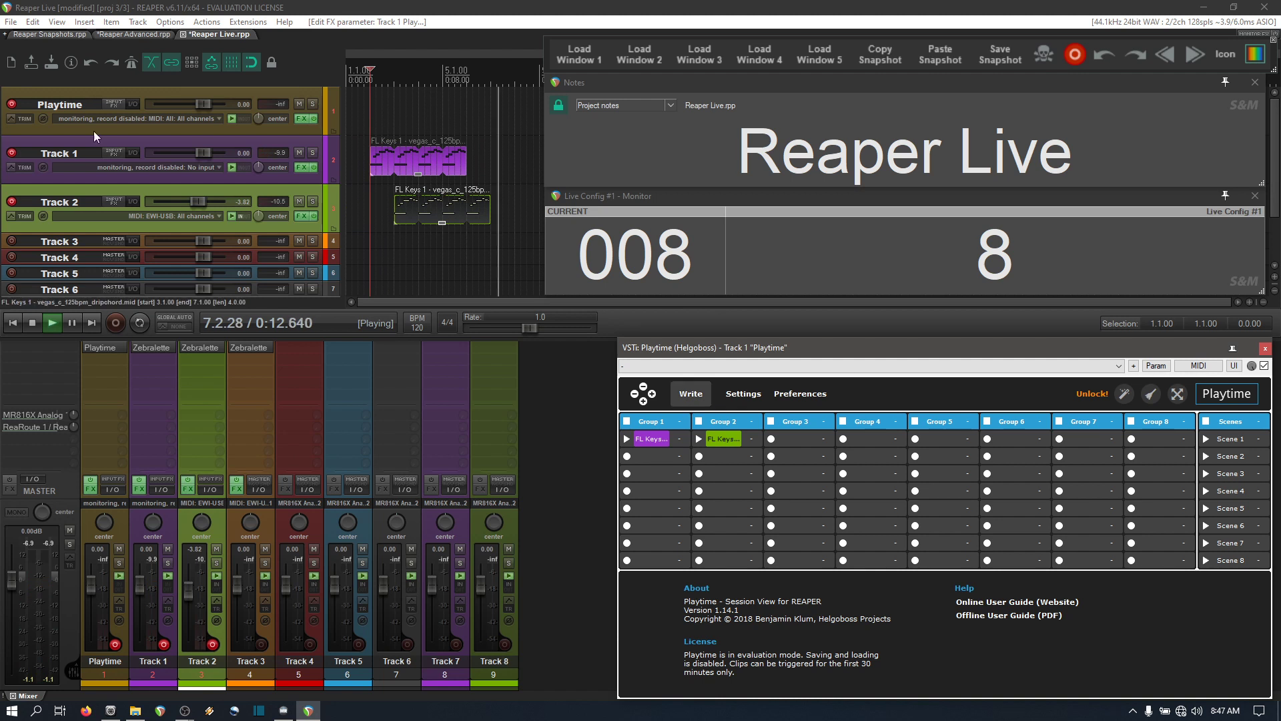
{"action": "key", "text": "space"}
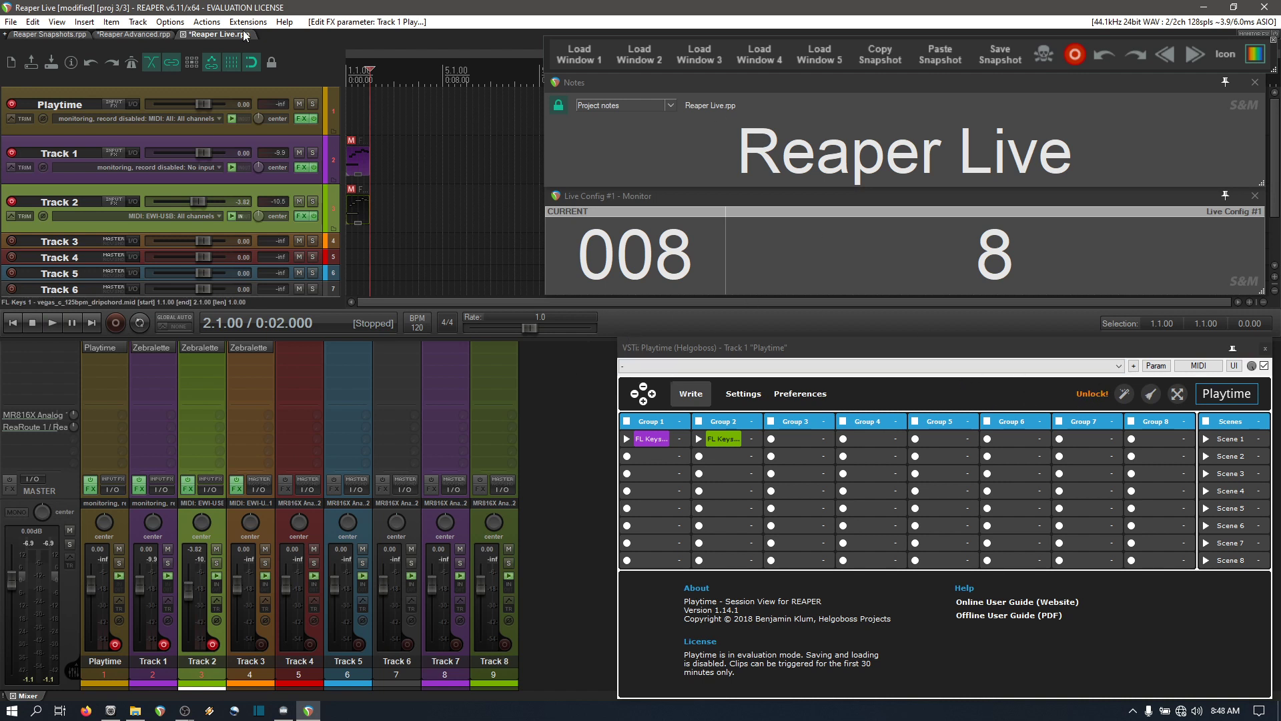
Step through the open Reaper Snapshots, Reaper Advanced and Reaper Live projects, returning to Reaper Snapshots.
{"action": "left_click", "coordinate": [50, 34]}
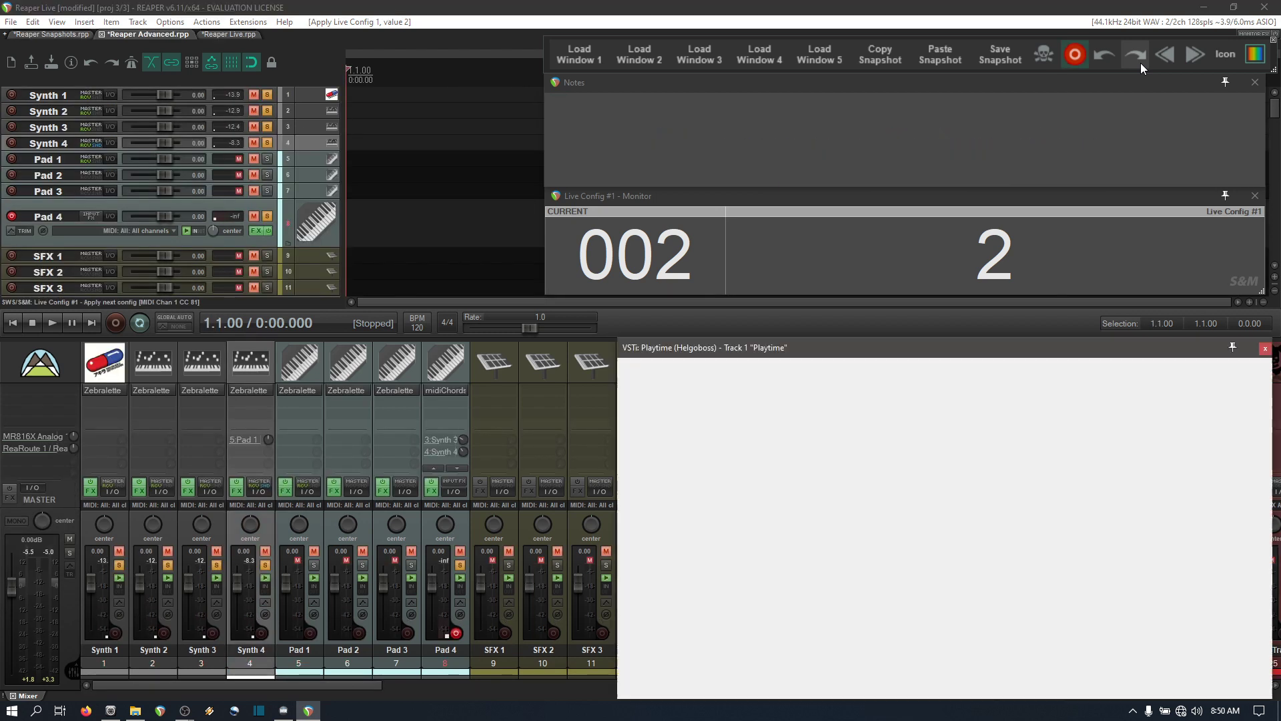
{"action": "key", "text": "ctrl+Tab"}
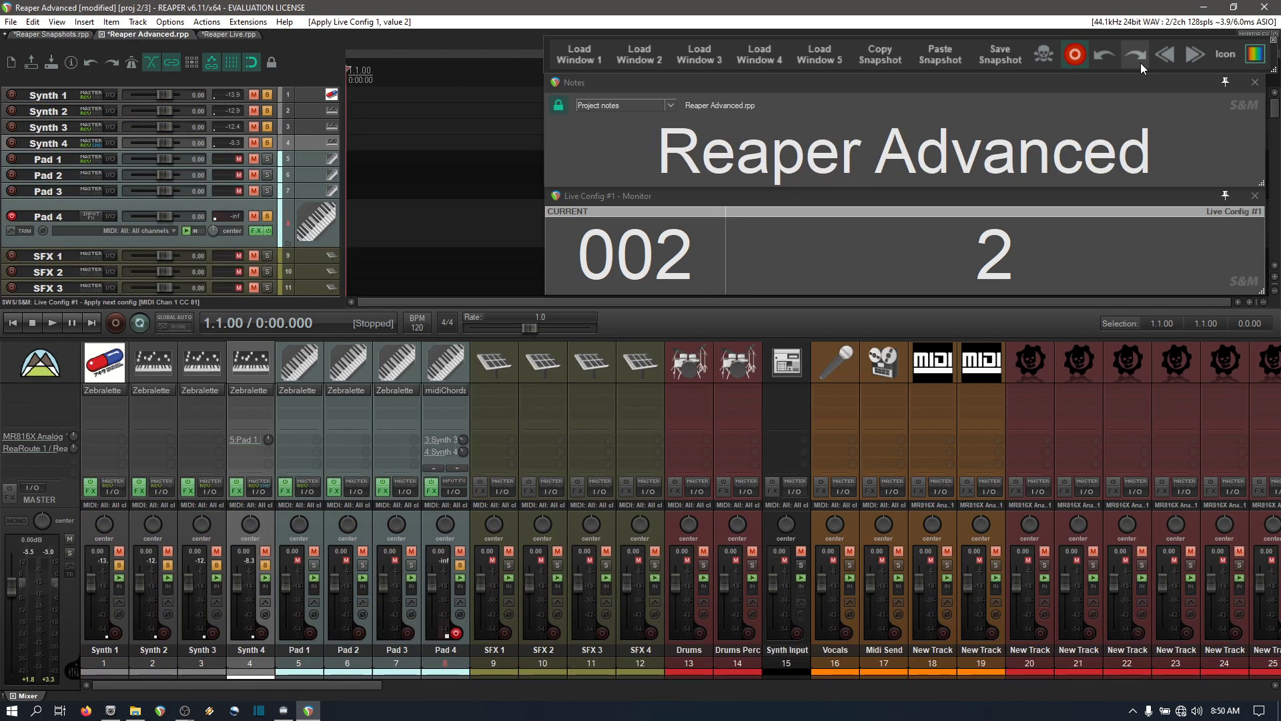
{"action": "key", "text": "ctrl+Tab"}
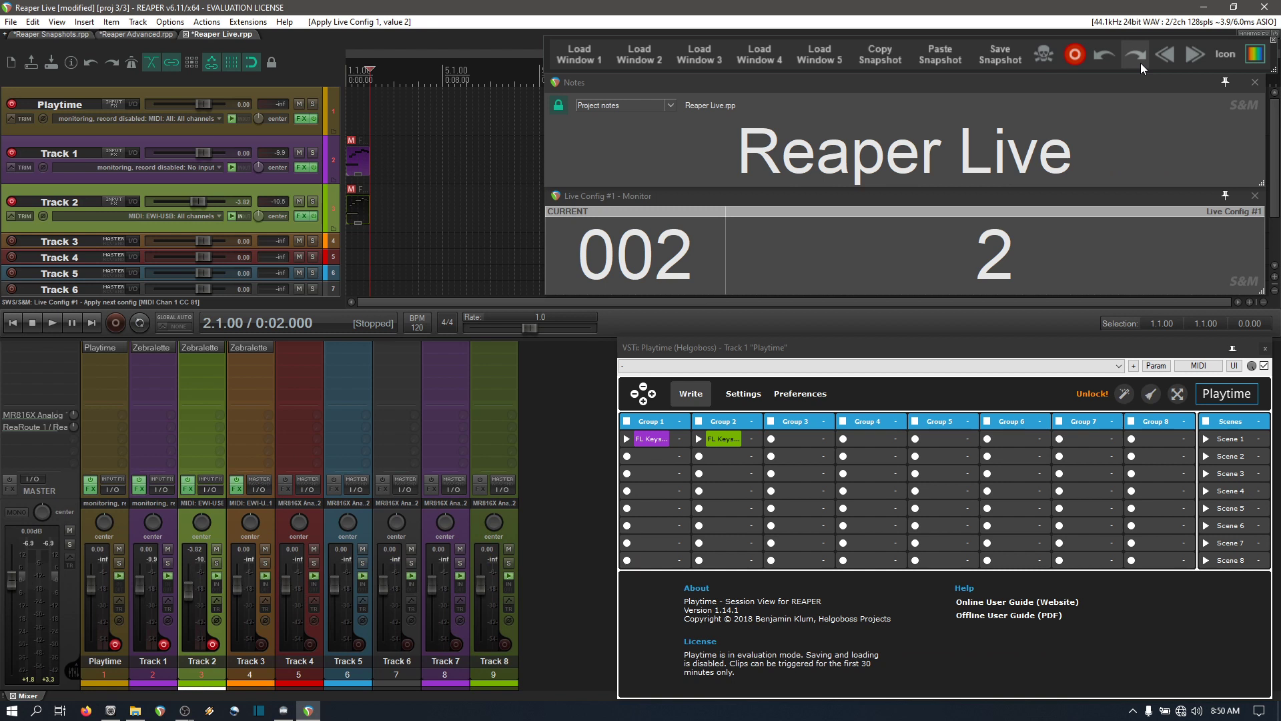
{"action": "key", "text": "ctrl+Tab"}
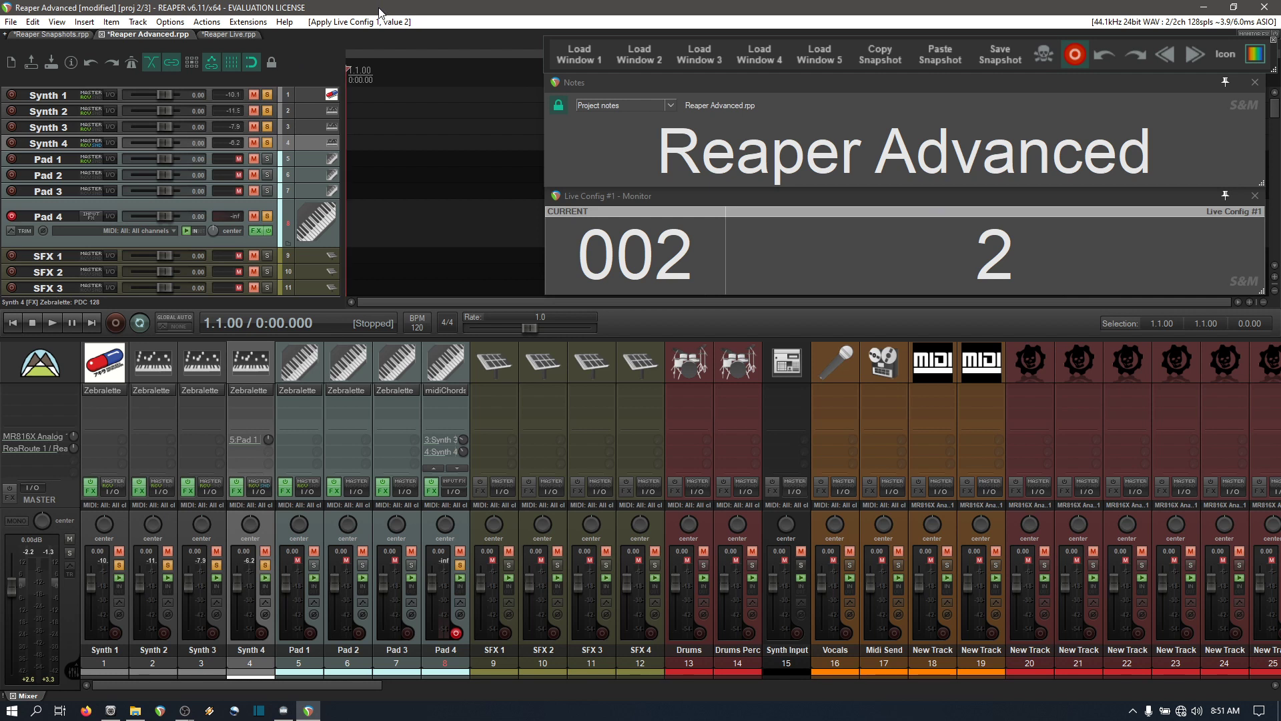
{"action": "left_click", "coordinate": [31, 34]}
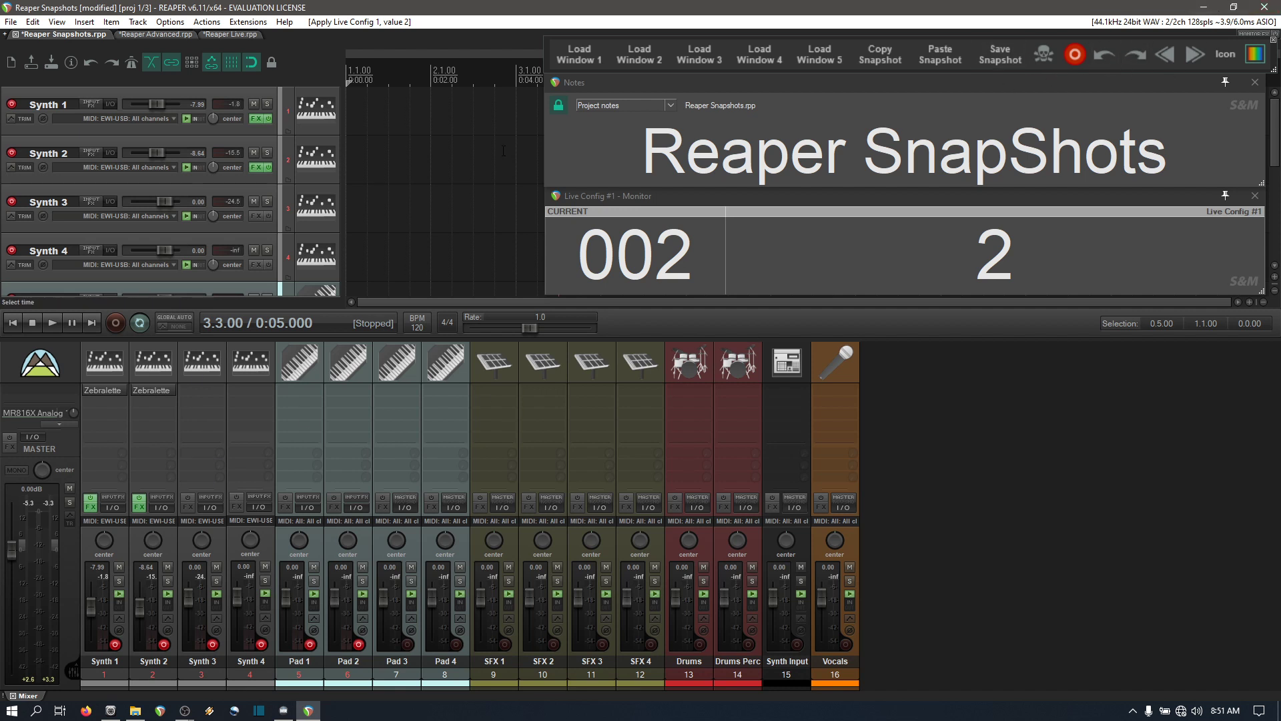
Review the customized command list of Floating toolbar 1 without changing it.
{"action": "left_click", "coordinate": [547, 56]}
{"action": "right_click", "coordinate": [547, 56]}
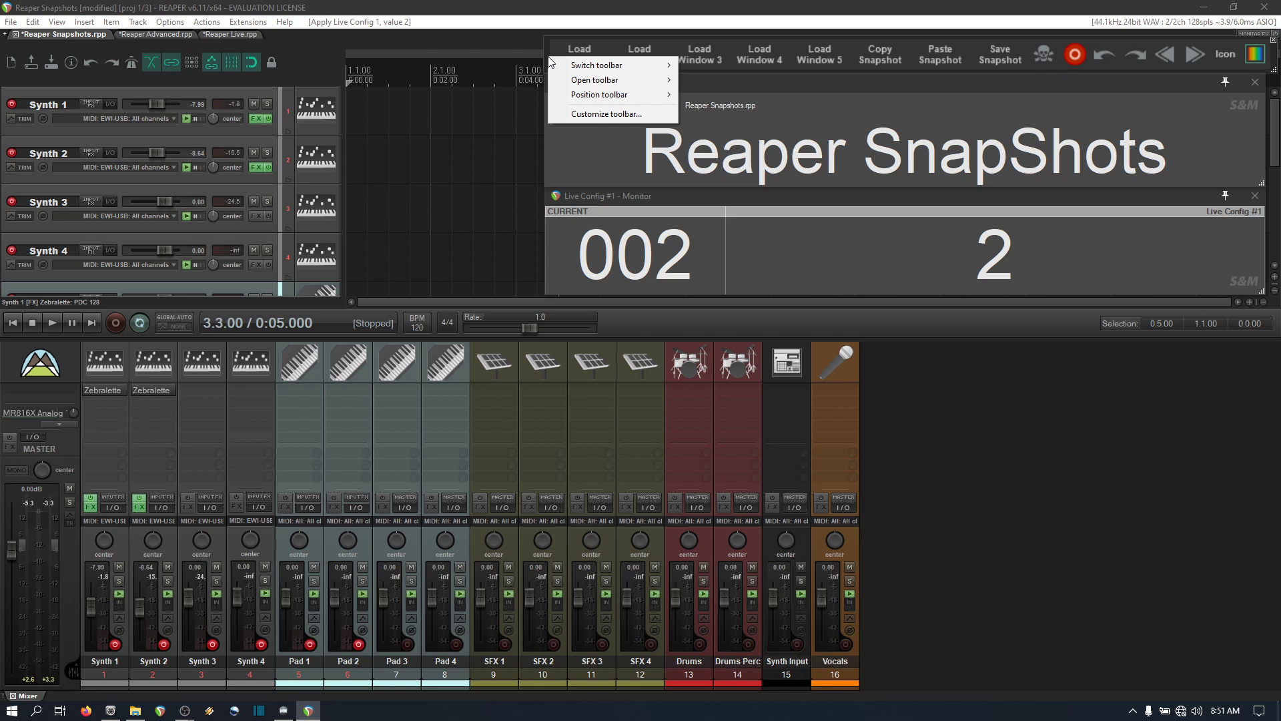
{"action": "left_click", "coordinate": [577, 111]}
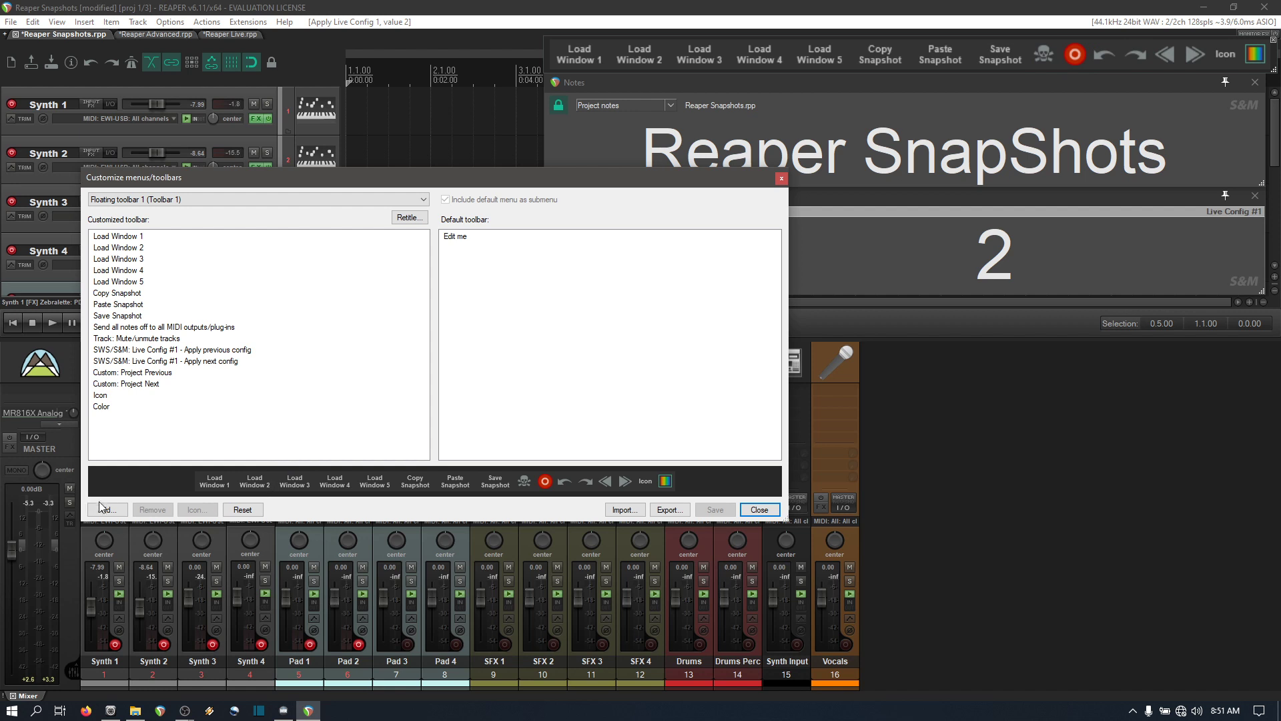
{"action": "left_click", "coordinate": [760, 510]}
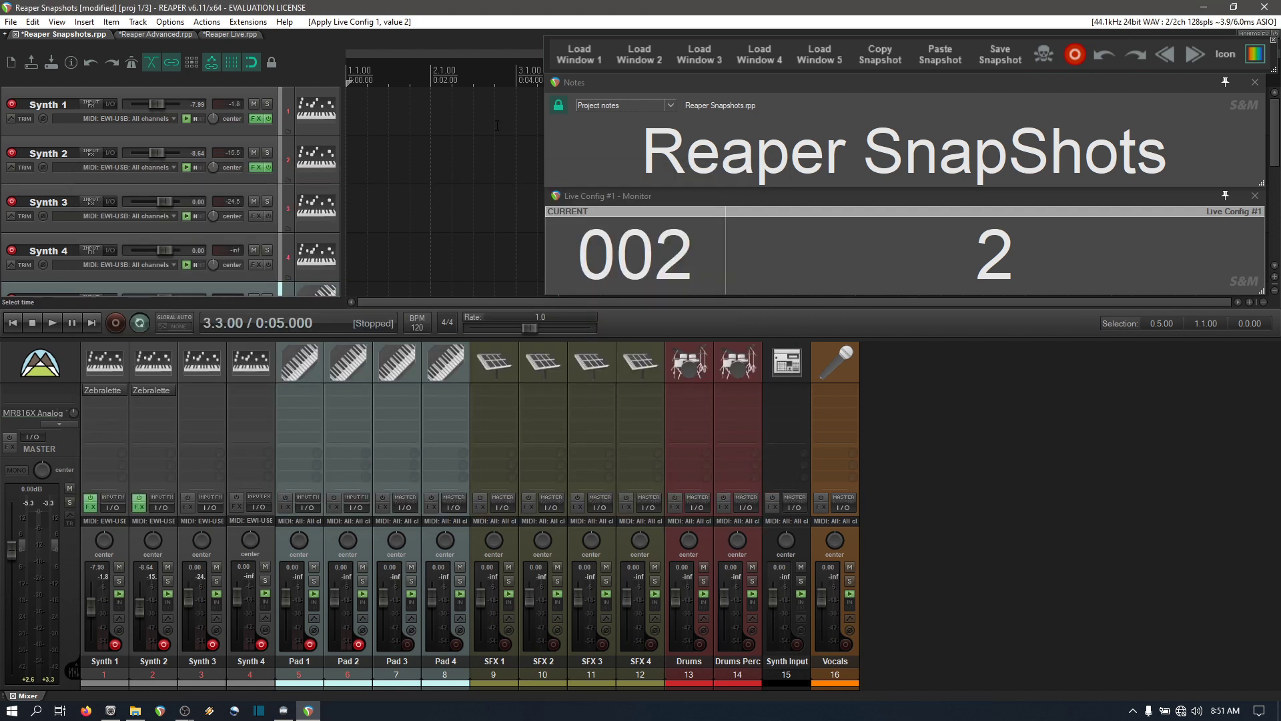
Look over the custom snapshot and project-switching actions in the action list, and close the list.
{"action": "left_click", "coordinate": [205, 23]}
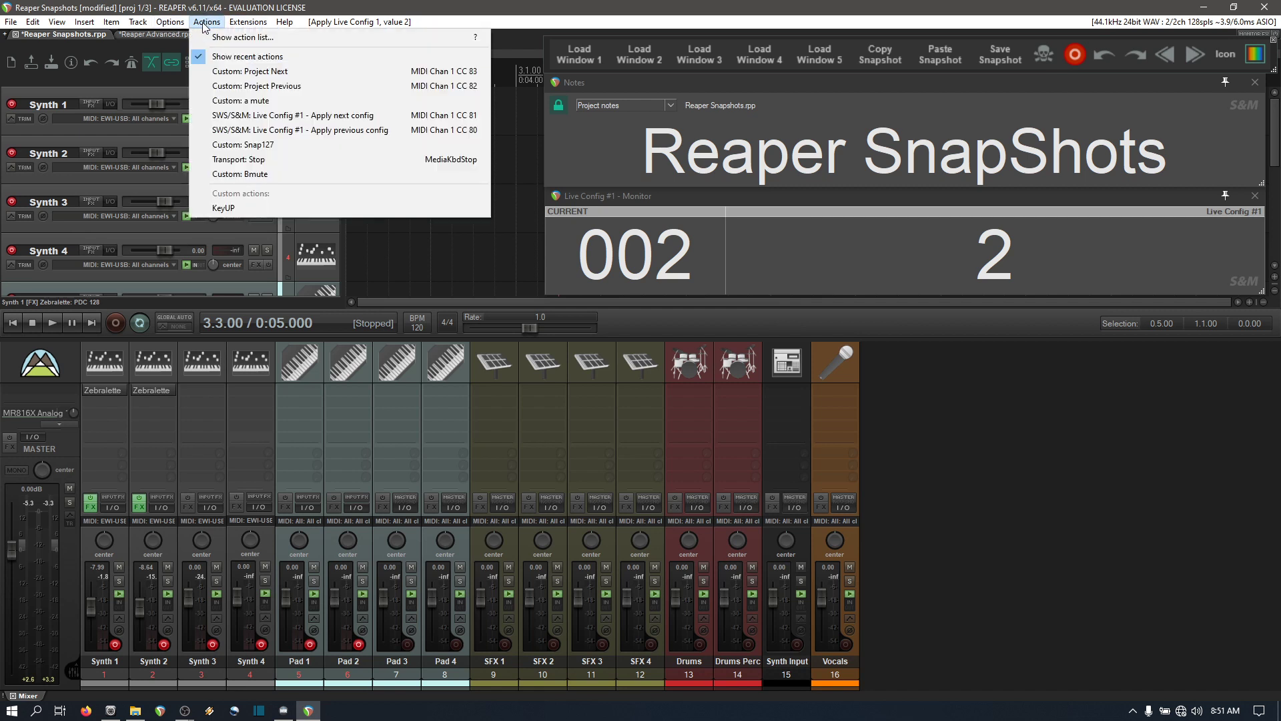
{"action": "left_click", "coordinate": [239, 42]}
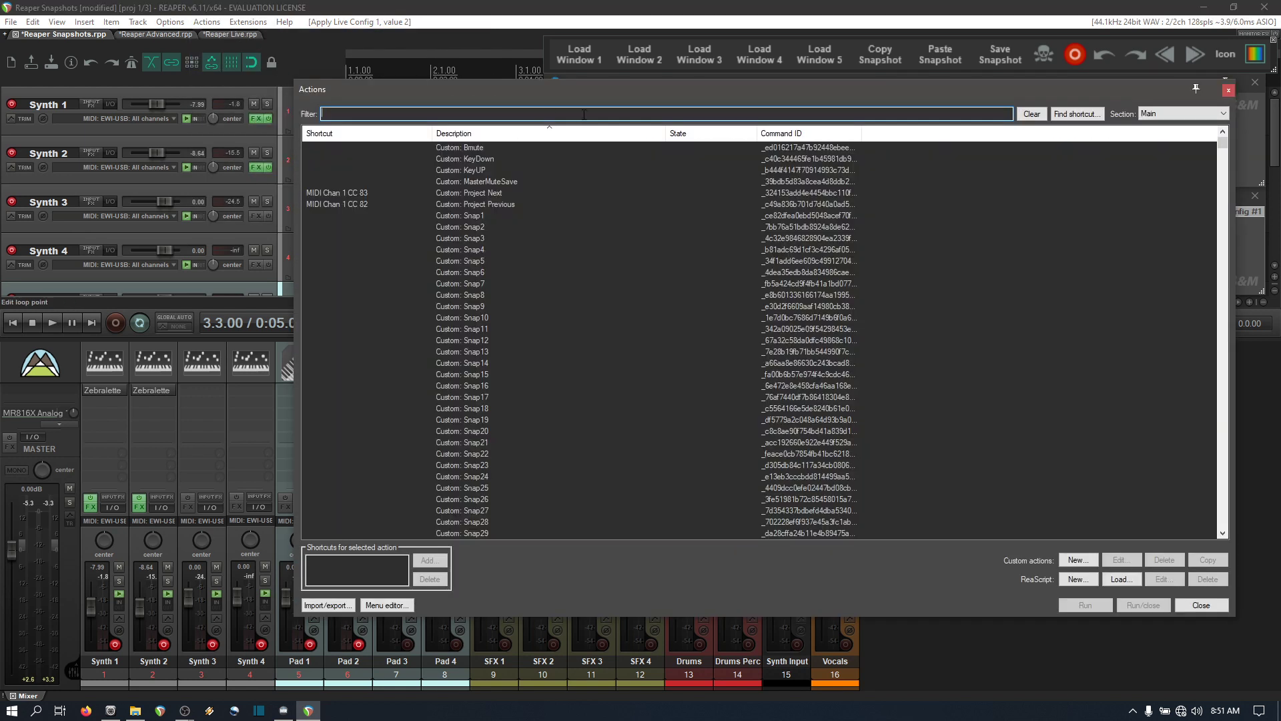
{"action": "left_click", "coordinate": [1229, 89]}
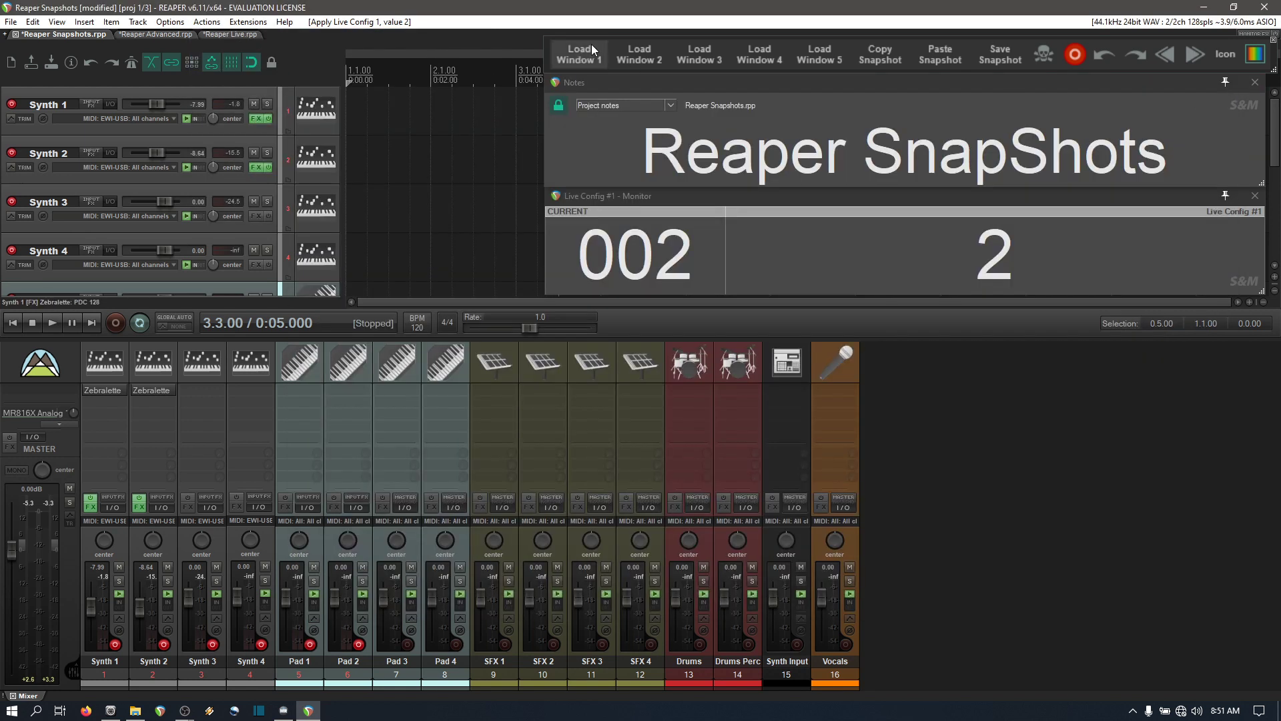
{"action": "left_click", "coordinate": [255, 24]}
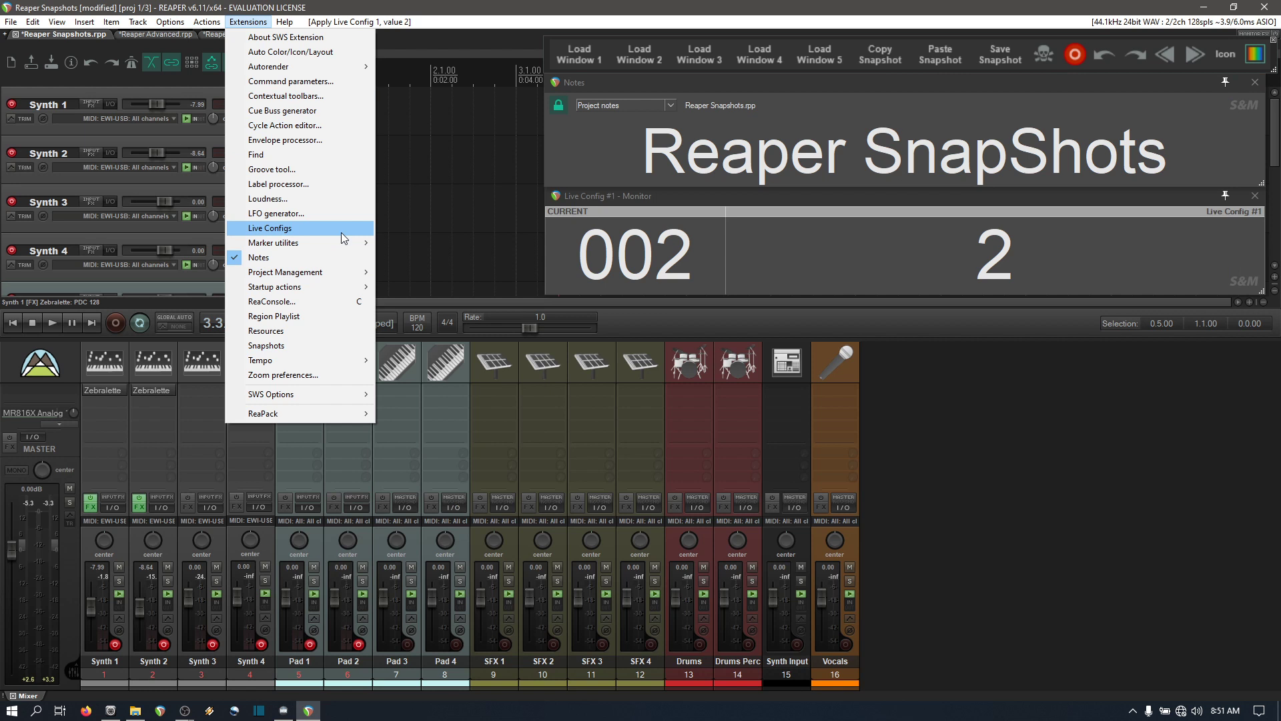
{"action": "mouse_move", "coordinate": [335, 278]}
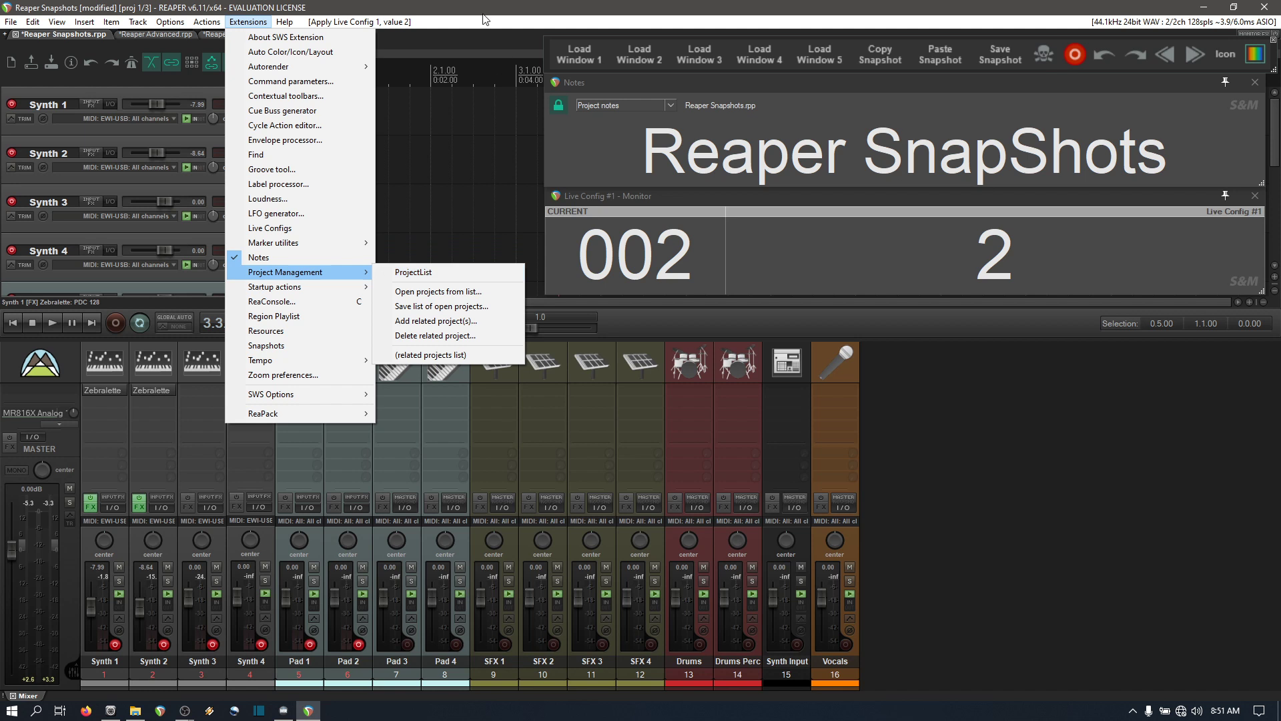
{"action": "left_click", "coordinate": [294, 41]}
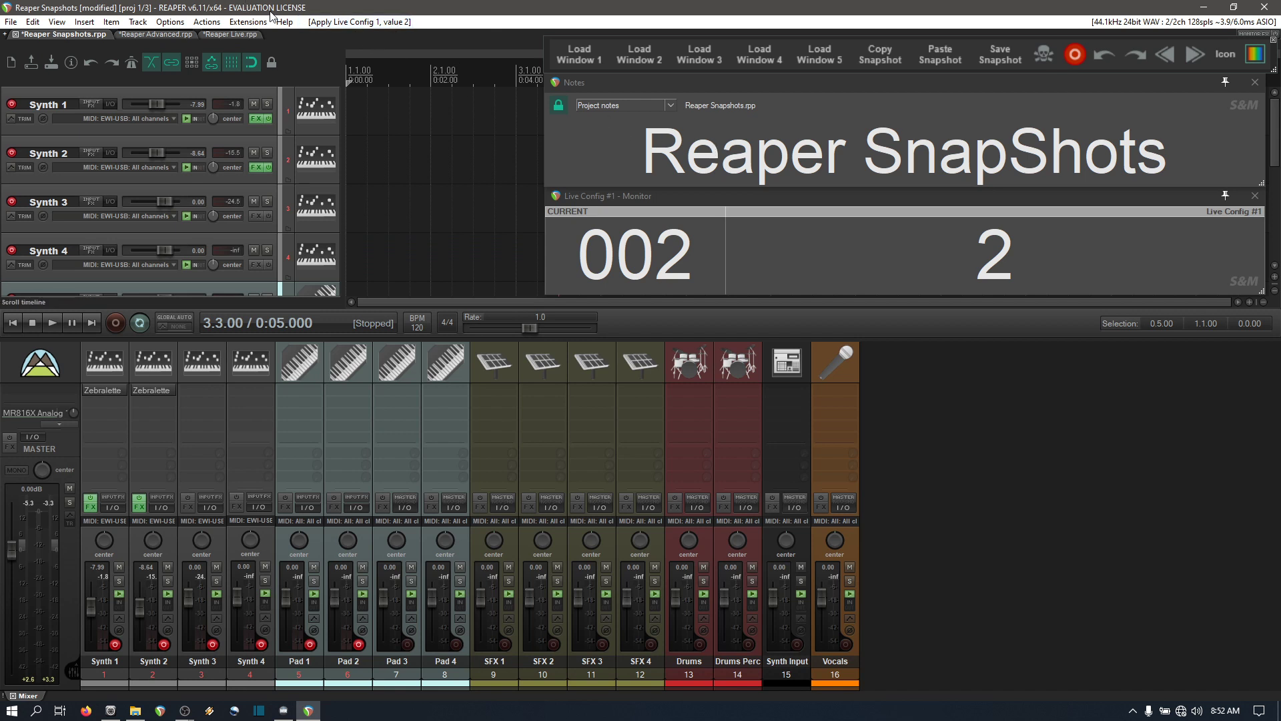
Load window set 4, inspect the Project List's options for saving and opening project lists, and return to window set 1.
{"action": "left_click", "coordinate": [754, 60]}
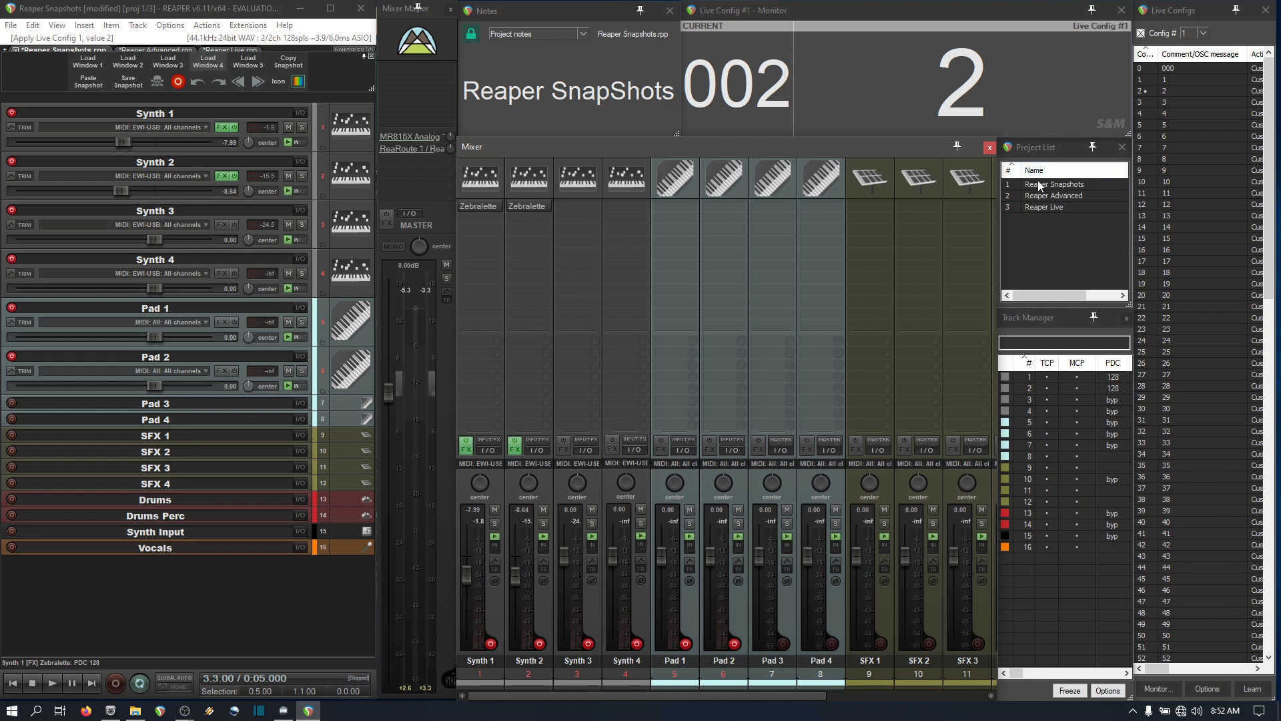
{"action": "left_click", "coordinate": [1039, 147]}
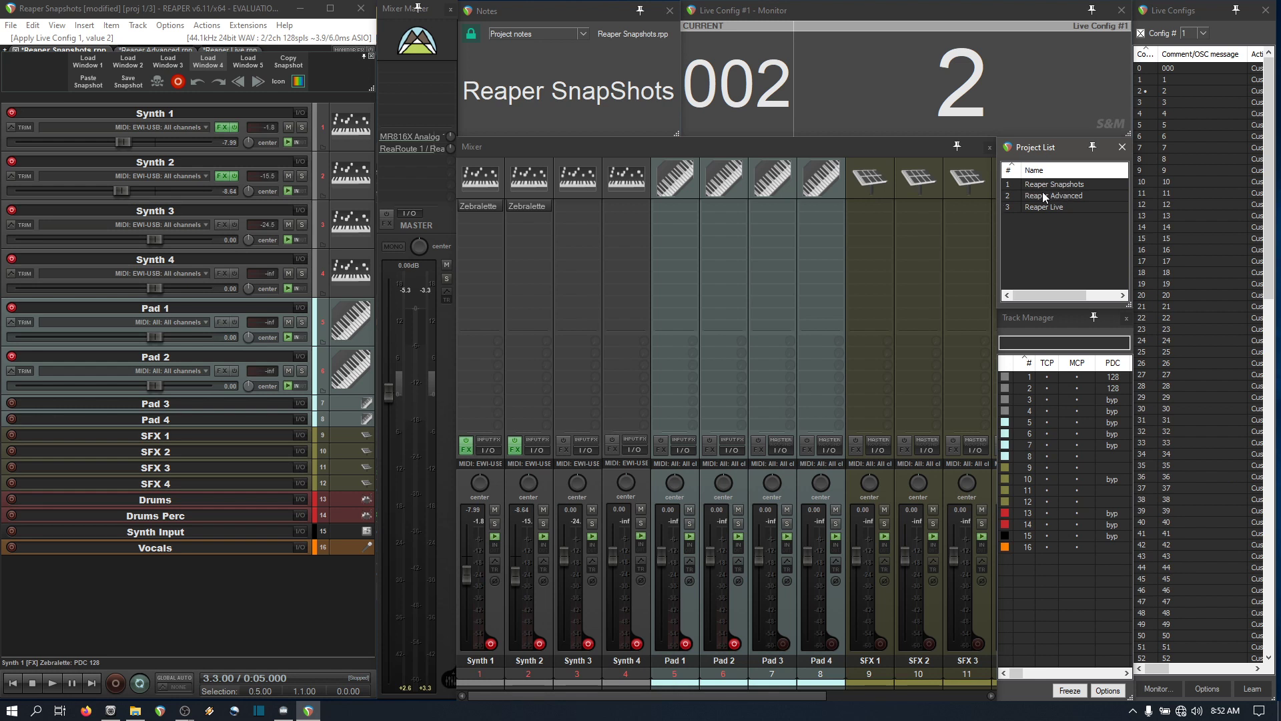
{"action": "right_click", "coordinate": [1050, 233]}
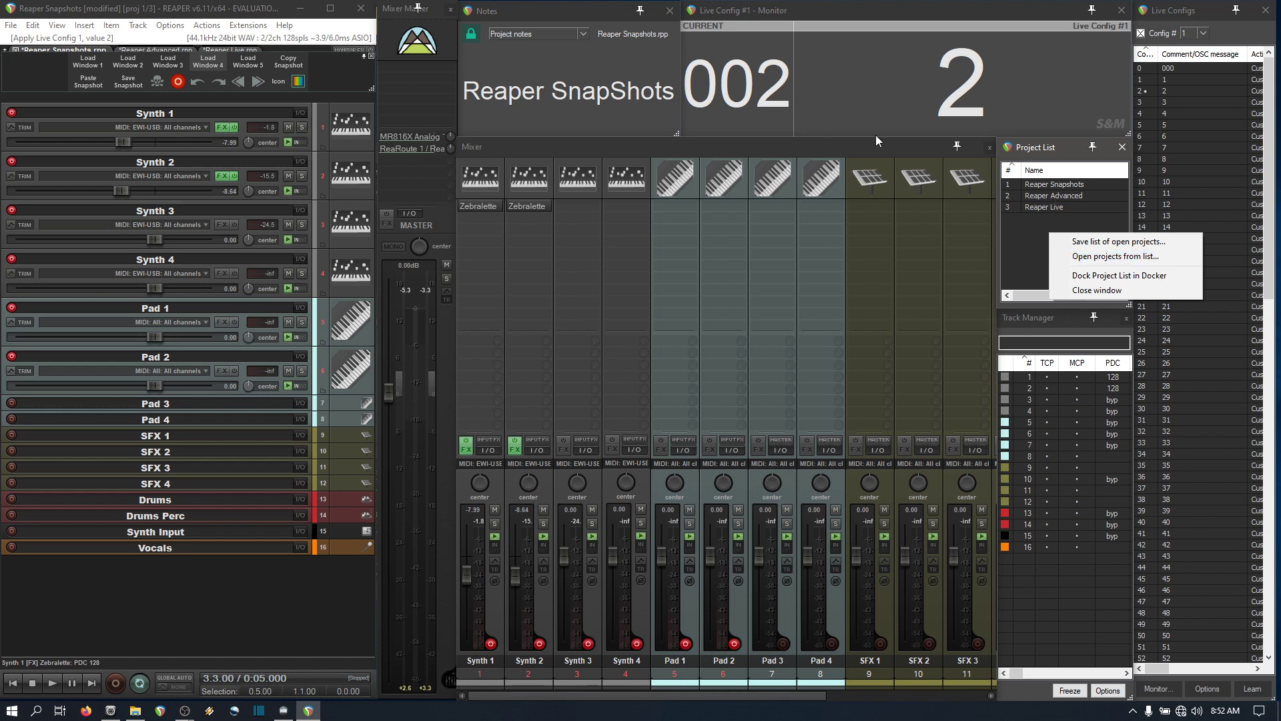
{"action": "left_click", "coordinate": [140, 10]}
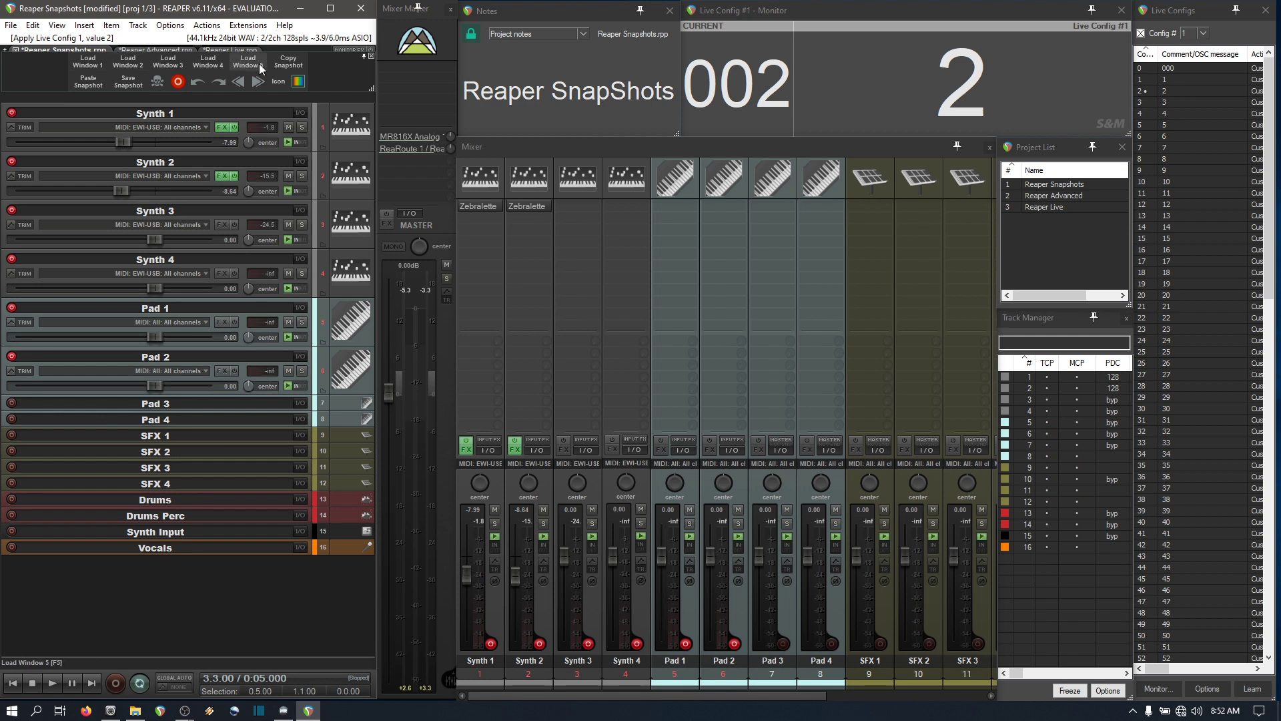
{"action": "left_click", "coordinate": [102, 66]}
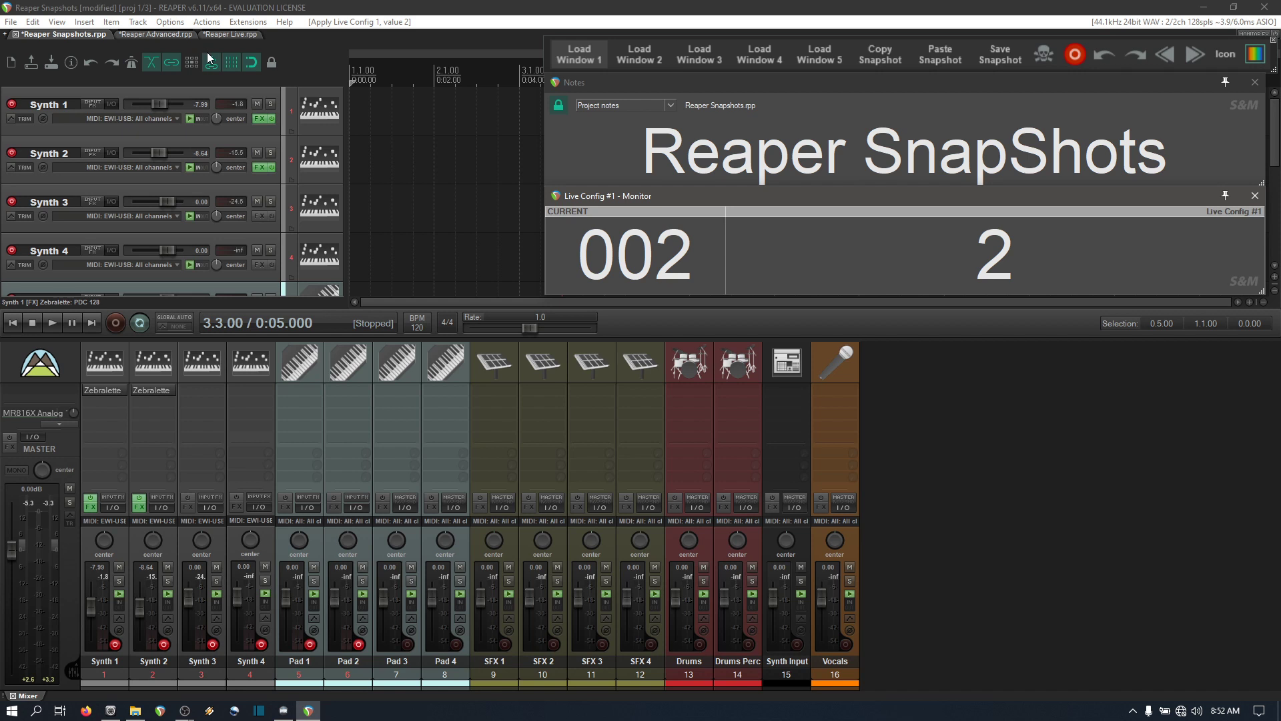
Switch repeatedly among the three open projects Reaper Advanced, Reaper Live and Reaper Snapshots, ending on Reaper Snapshots.
{"action": "left_click", "coordinate": [144, 35]}
{"action": "left_click", "coordinate": [216, 36]}
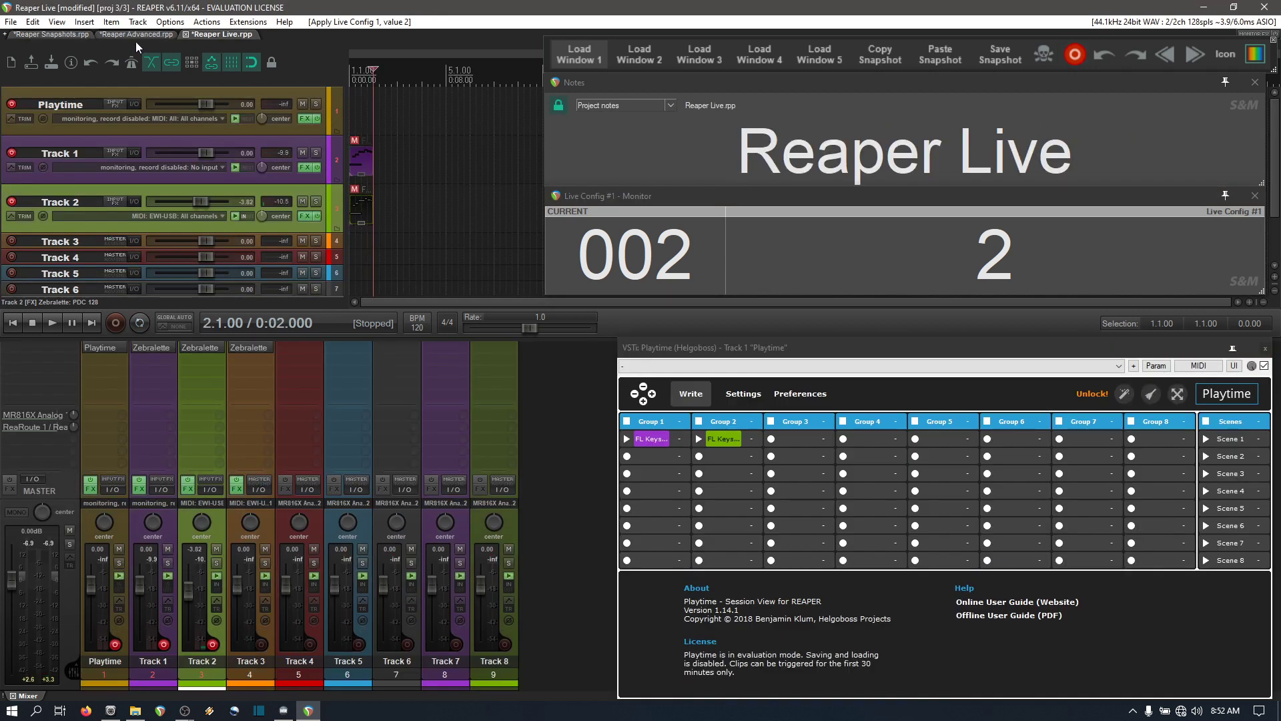
{"action": "left_click", "coordinate": [72, 37]}
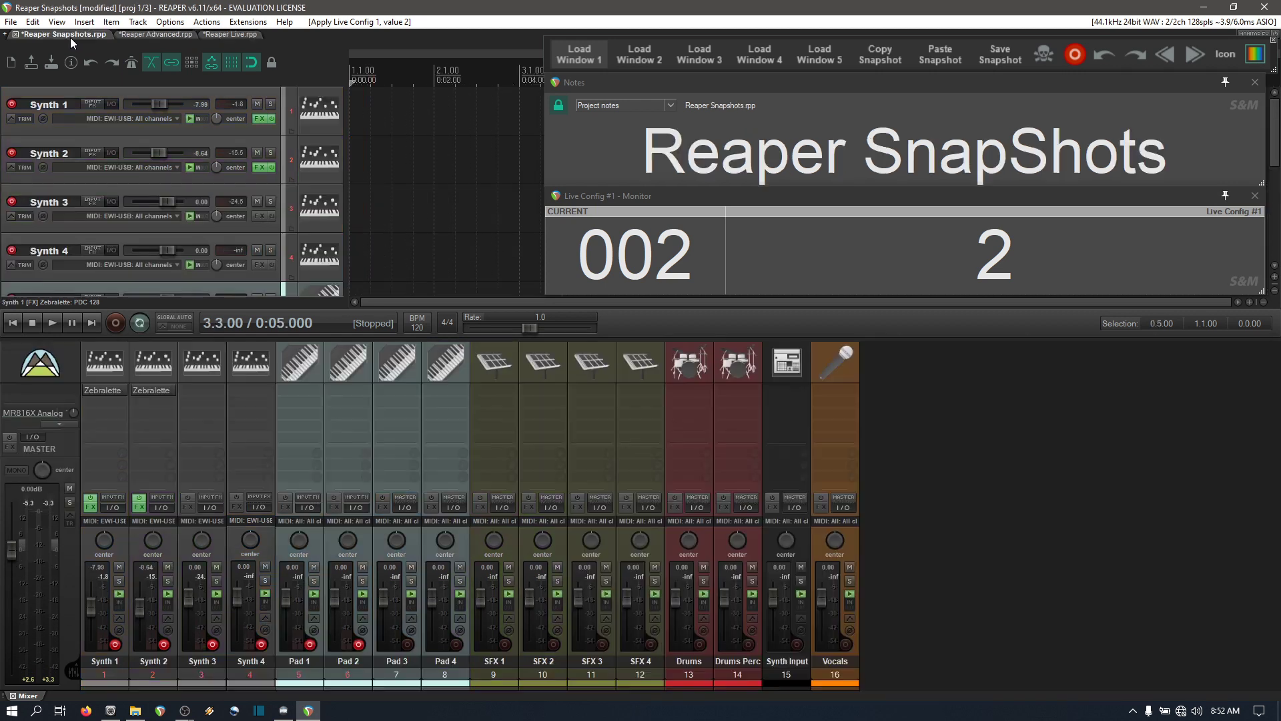
{"action": "left_click", "coordinate": [137, 35]}
{"action": "left_click", "coordinate": [219, 37]}
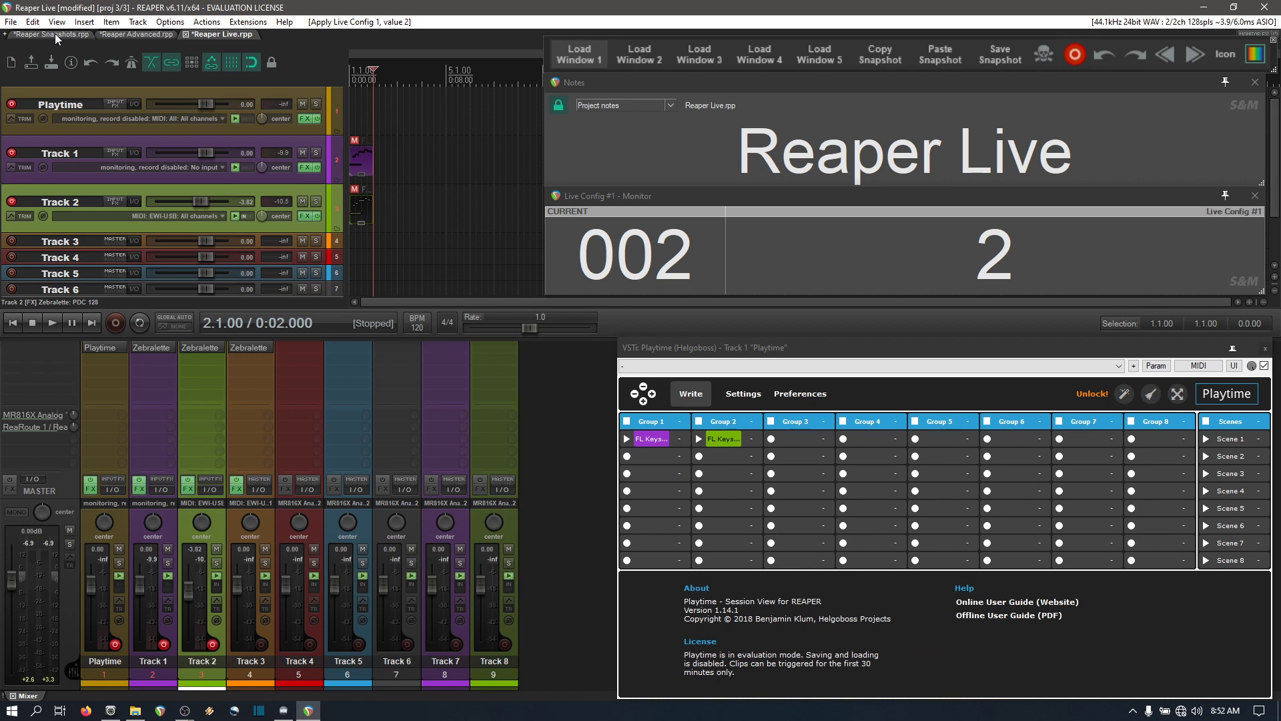
{"action": "left_click", "coordinate": [55, 33]}
{"action": "left_click", "coordinate": [139, 33]}
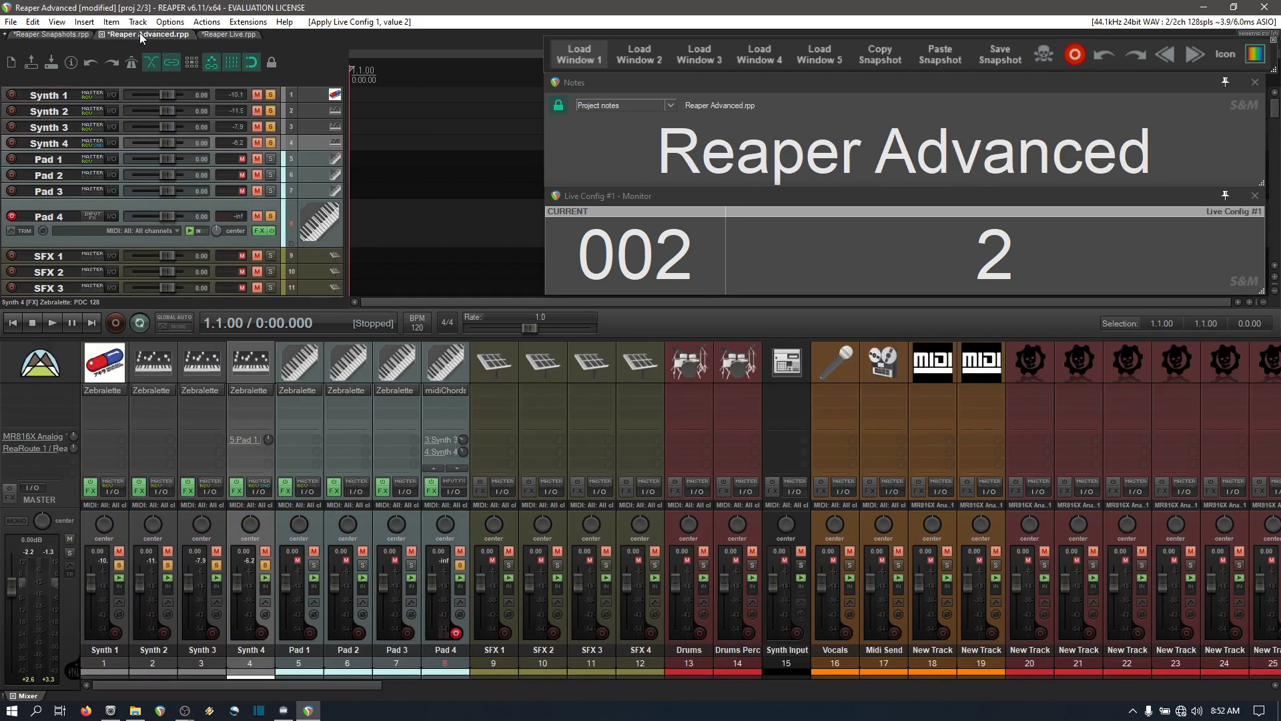
{"action": "left_click", "coordinate": [214, 36]}
{"action": "left_click", "coordinate": [63, 35]}
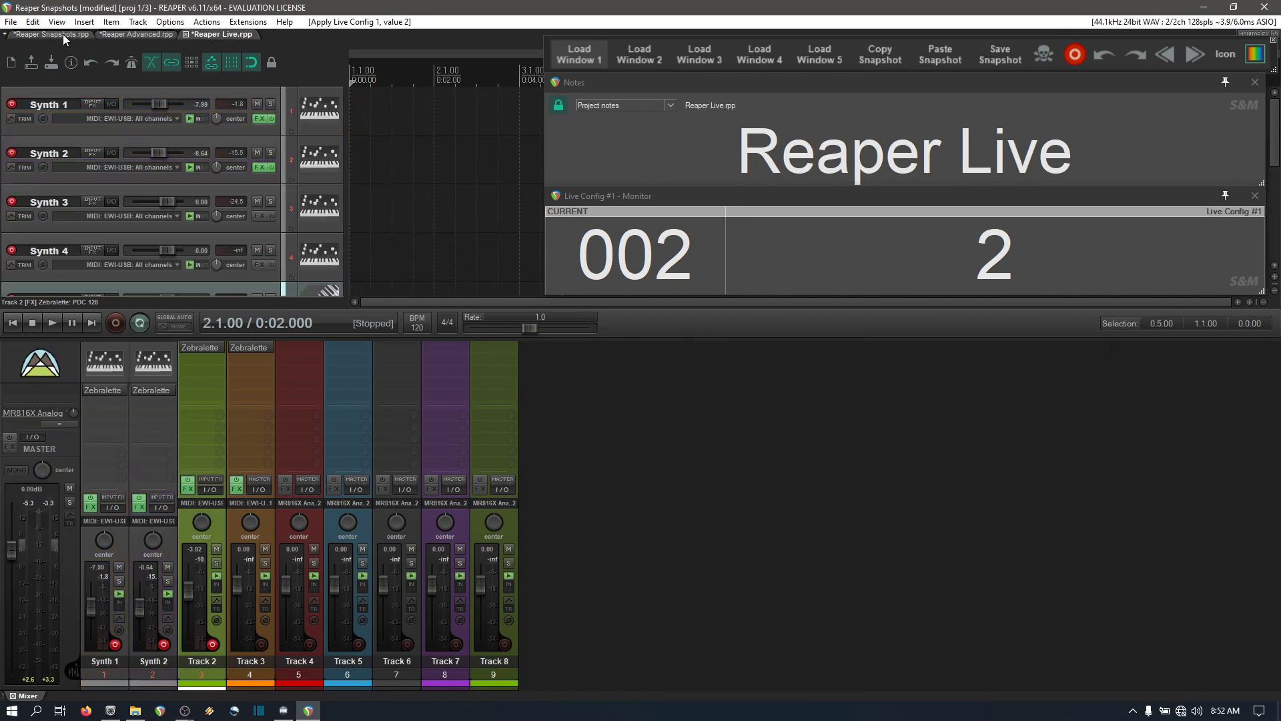
Switch to Reaper Advanced, return to the Reaper Snapshots project, and open the SWS Auto Color/Icon/Layout window.
{"action": "left_click", "coordinate": [137, 34]}
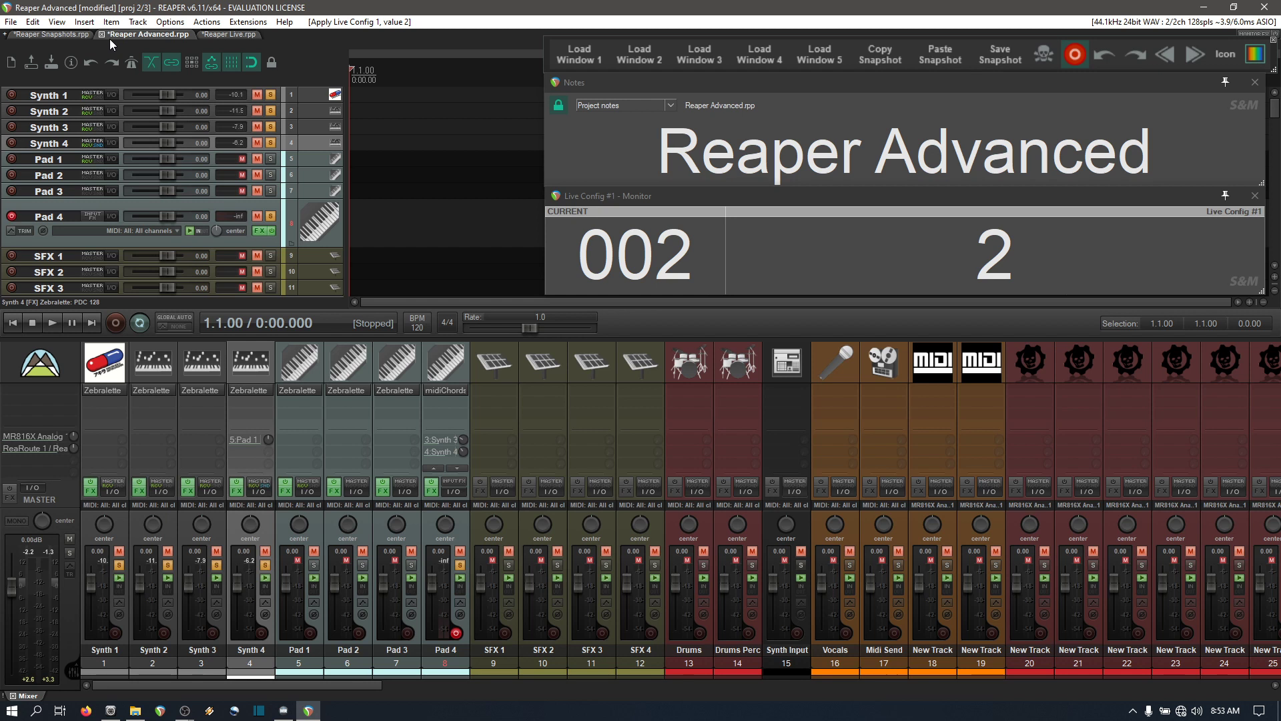
{"action": "left_click", "coordinate": [51, 35]}
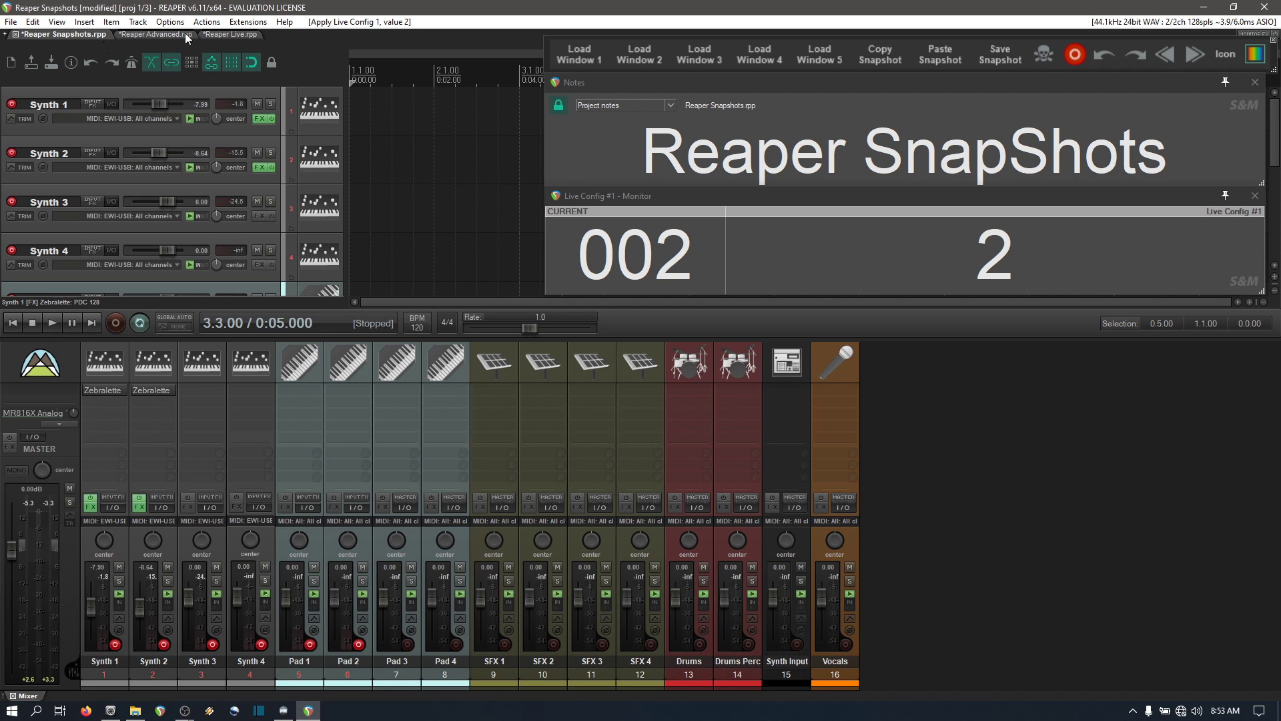
{"action": "left_click", "coordinate": [206, 21]}
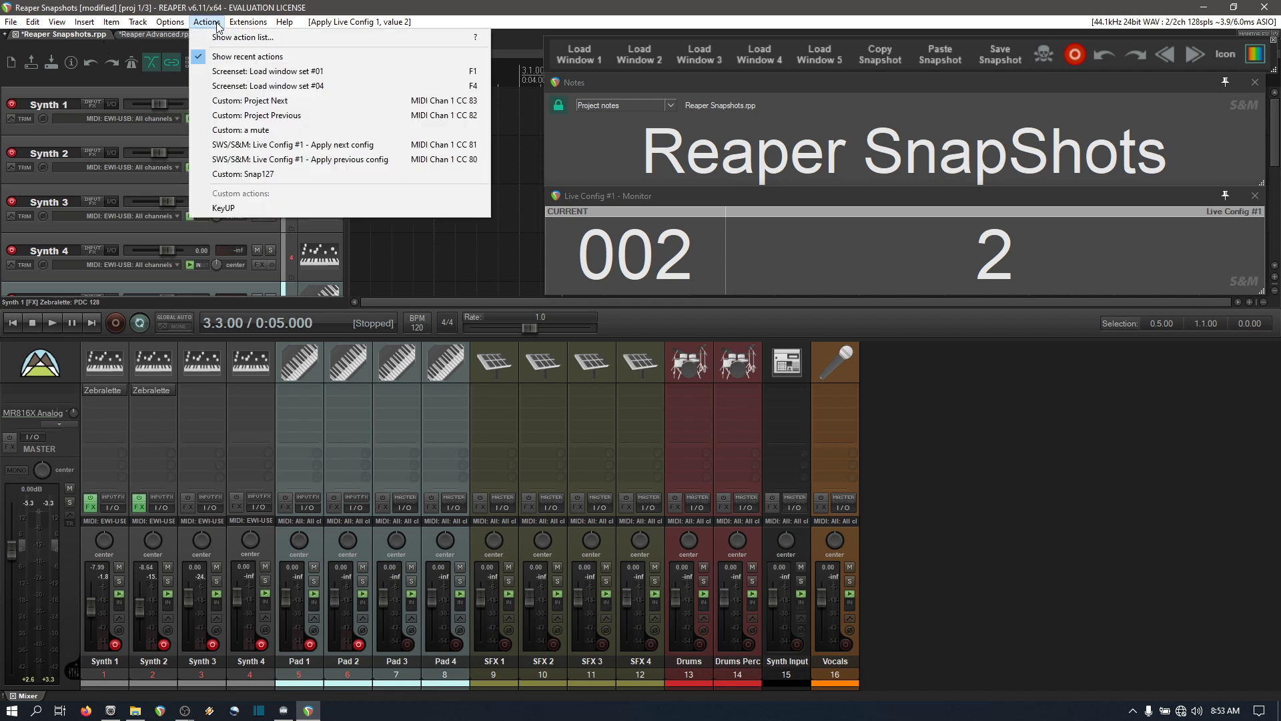
{"action": "mouse_move", "coordinate": [270, 27]}
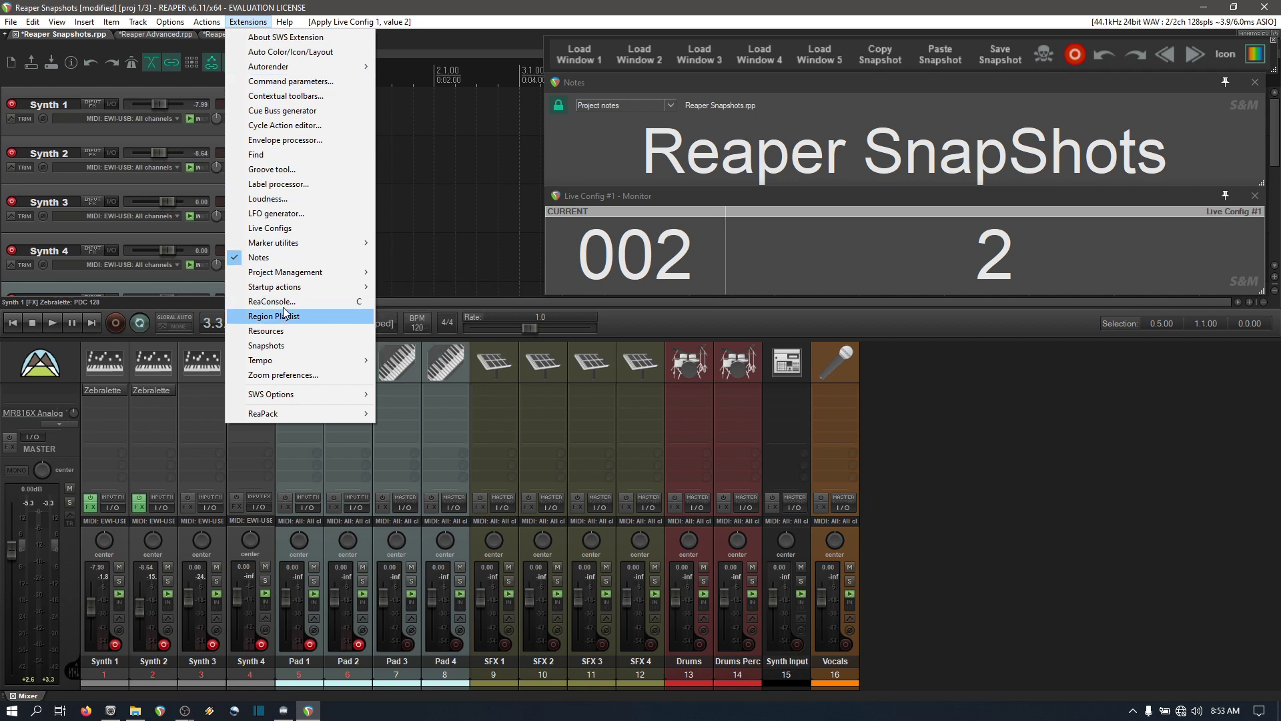
{"action": "mouse_move", "coordinate": [277, 285]}
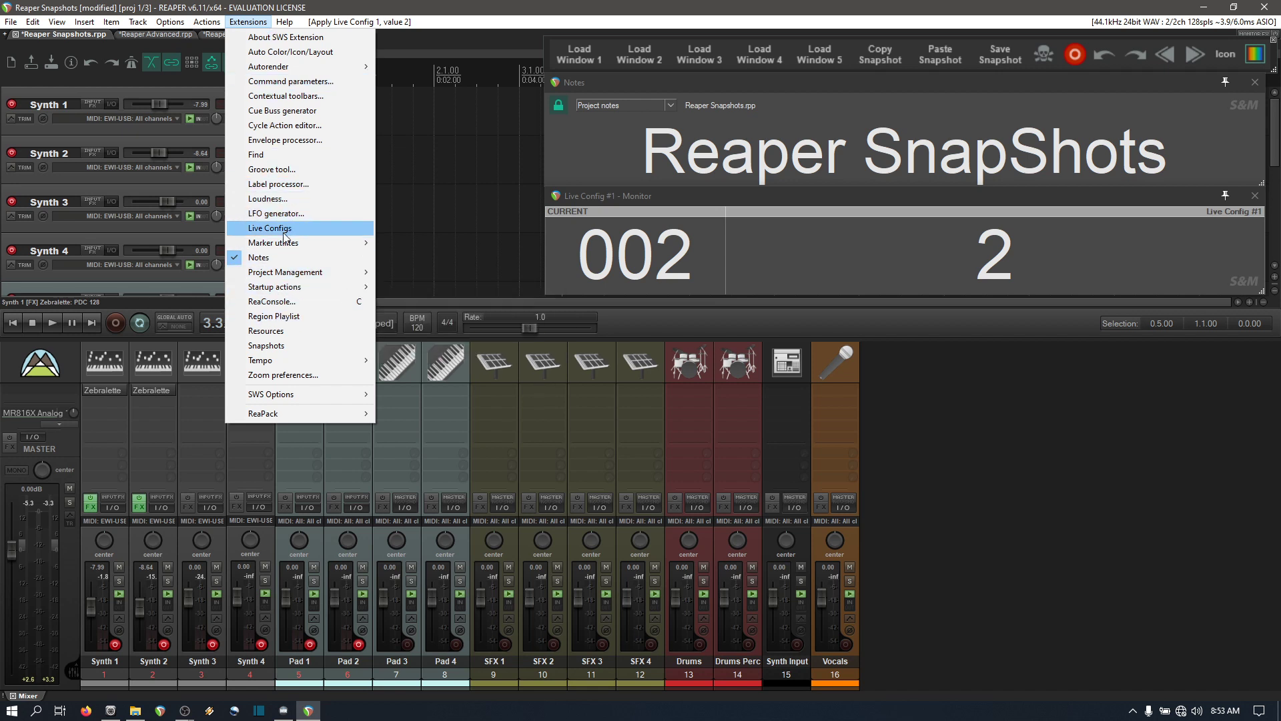
{"action": "left_click", "coordinate": [290, 53]}
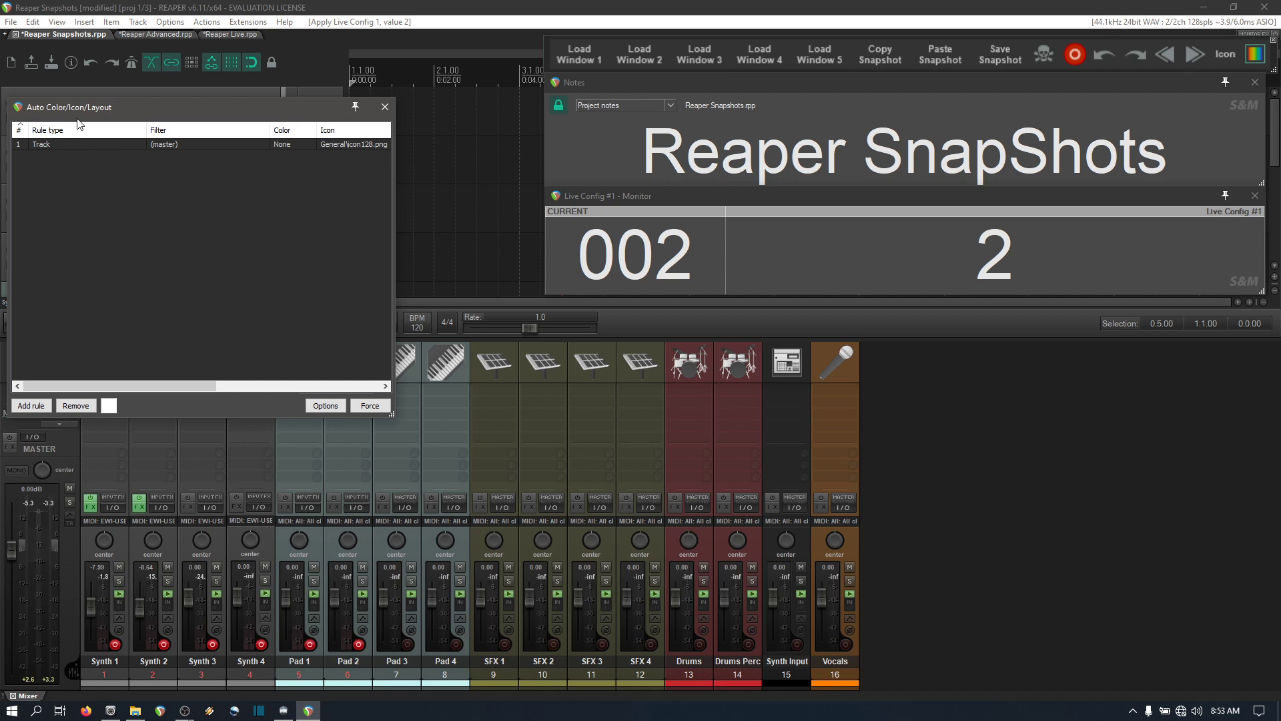
{"action": "left_click_drag", "start_coordinate": [65, 116], "coordinate": [152, 131]}
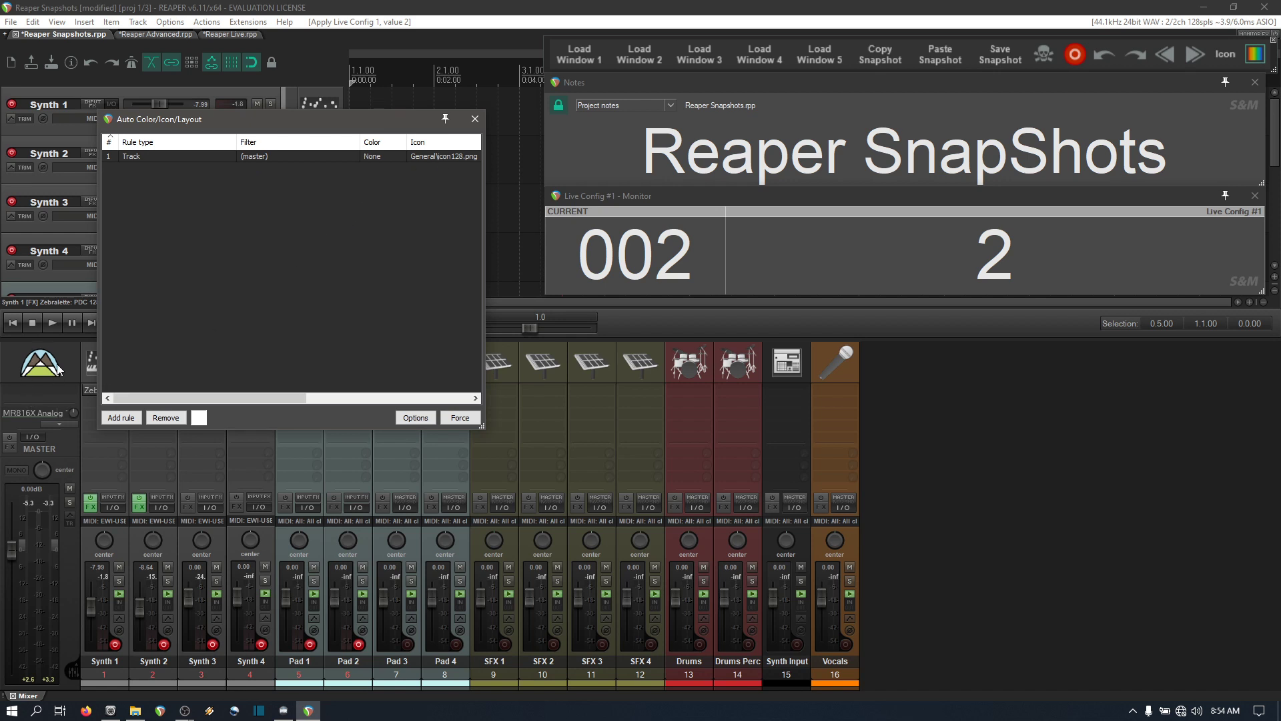
Inspect the mixer and track options and the master track rule's color, icon and layout settings, and close the Auto Color/Icon/Layout window.
{"action": "right_click", "coordinate": [37, 369]}
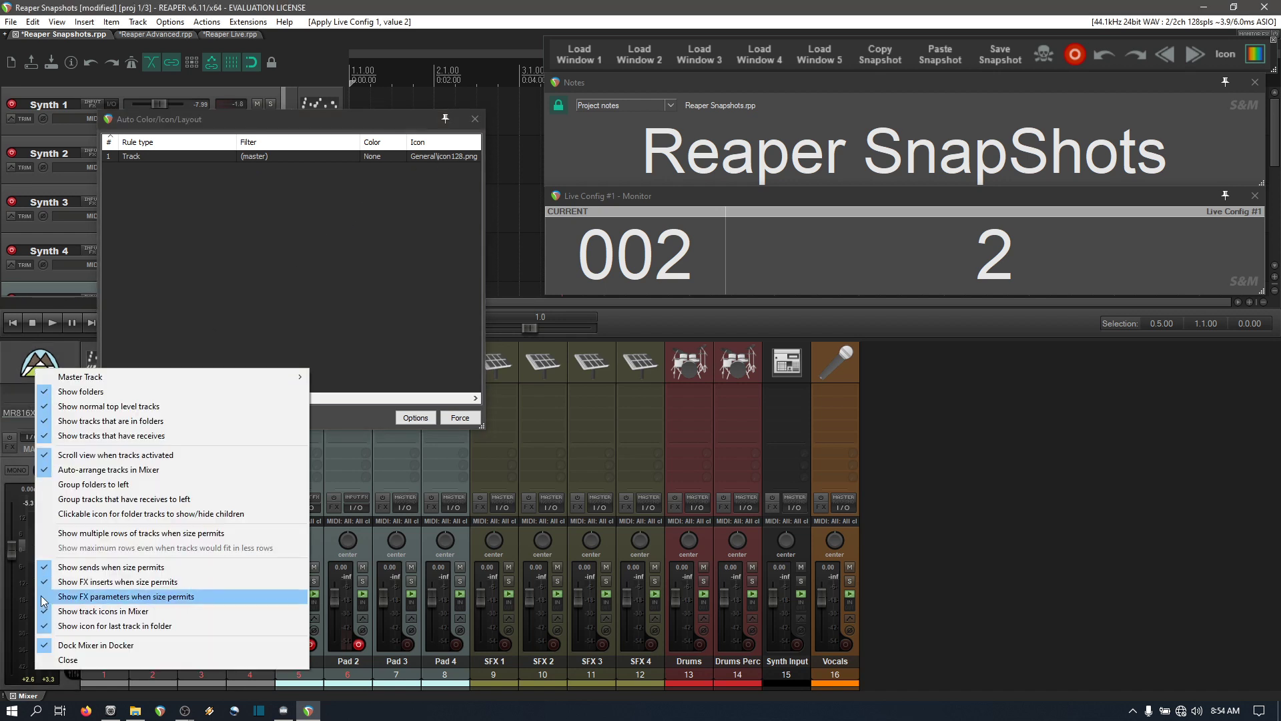
{"action": "right_click", "coordinate": [553, 367]}
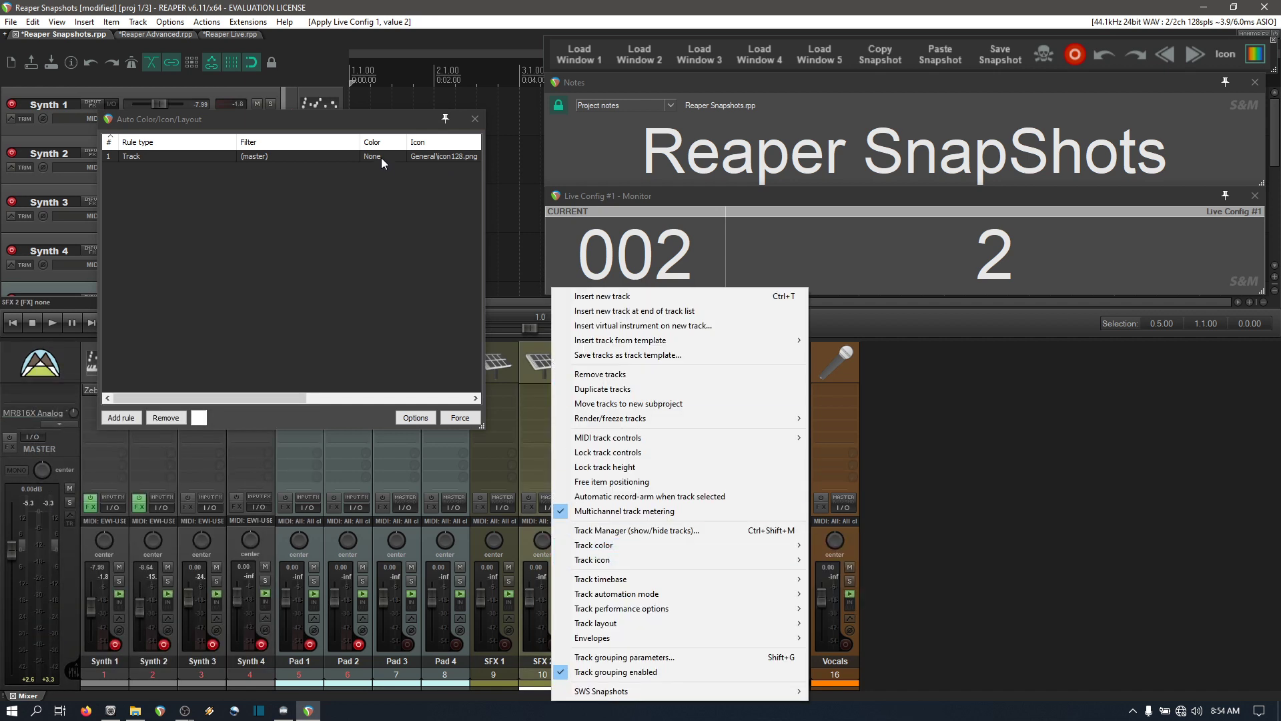
{"action": "left_click", "coordinate": [335, 127]}
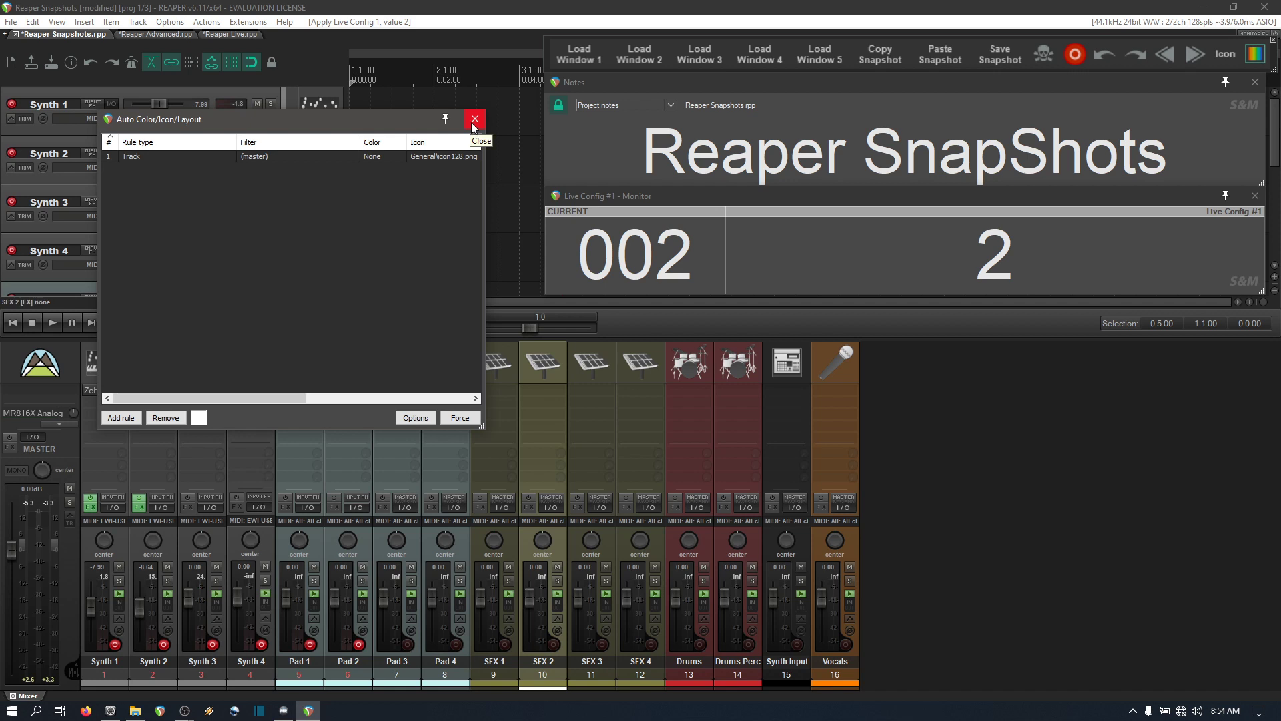
{"action": "right_click", "coordinate": [426, 158]}
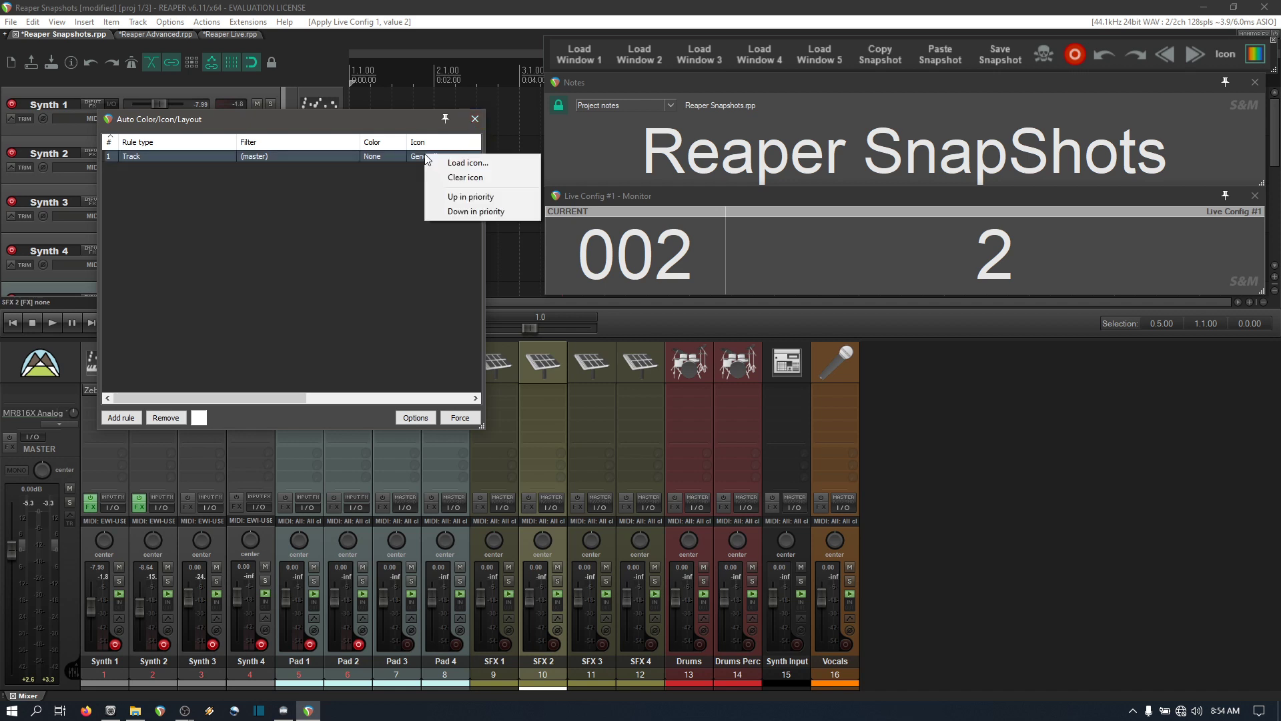
{"action": "left_click", "coordinate": [160, 403]}
{"action": "left_click_drag", "start_coordinate": [160, 399], "coordinate": [353, 395]}
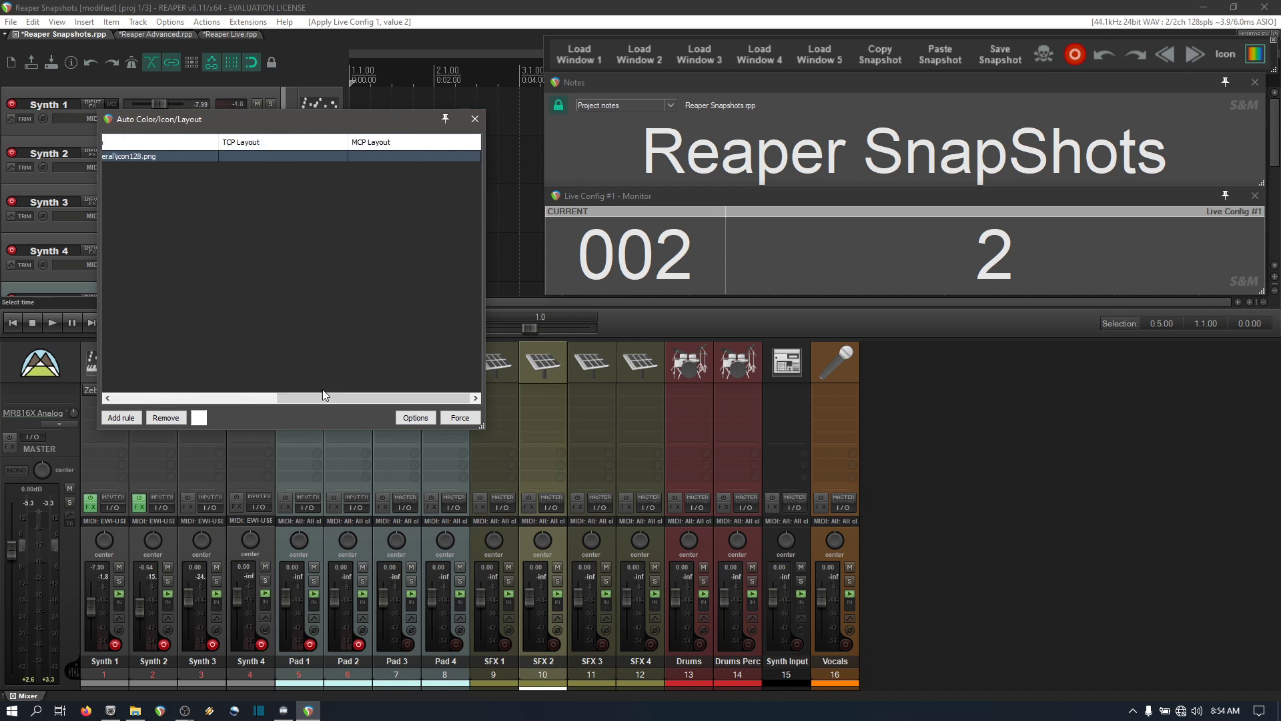
{"action": "left_click_drag", "start_coordinate": [322, 403], "coordinate": [161, 401]}
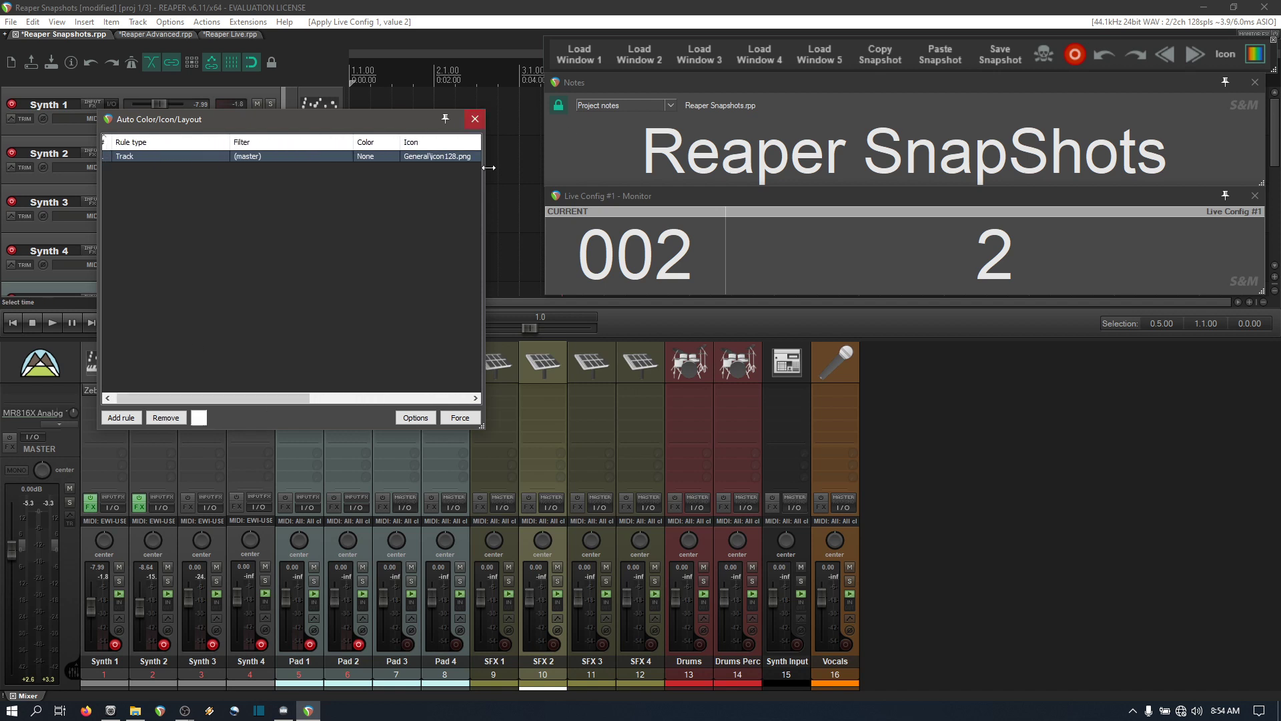
{"action": "left_click", "coordinate": [475, 120]}
Look over the ReaPack package and repository options among the installed extensions.
{"action": "left_click", "coordinate": [248, 22]}
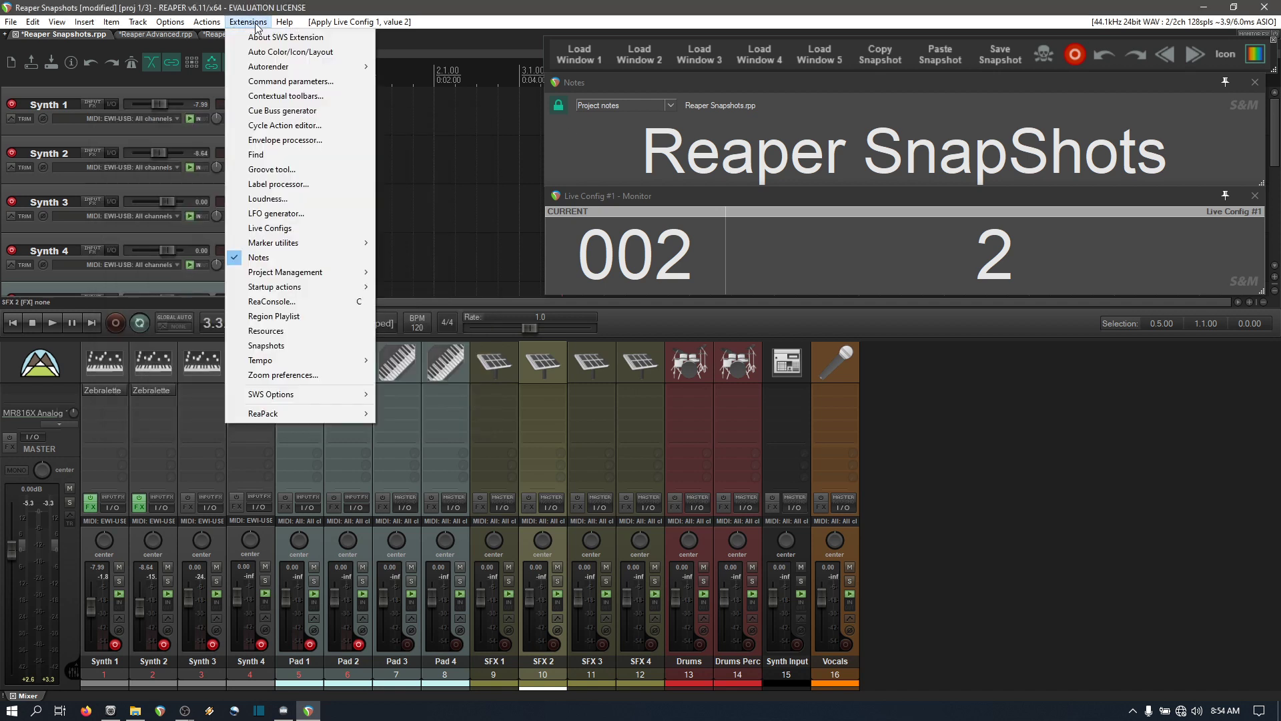
{"action": "mouse_move", "coordinate": [280, 418]}
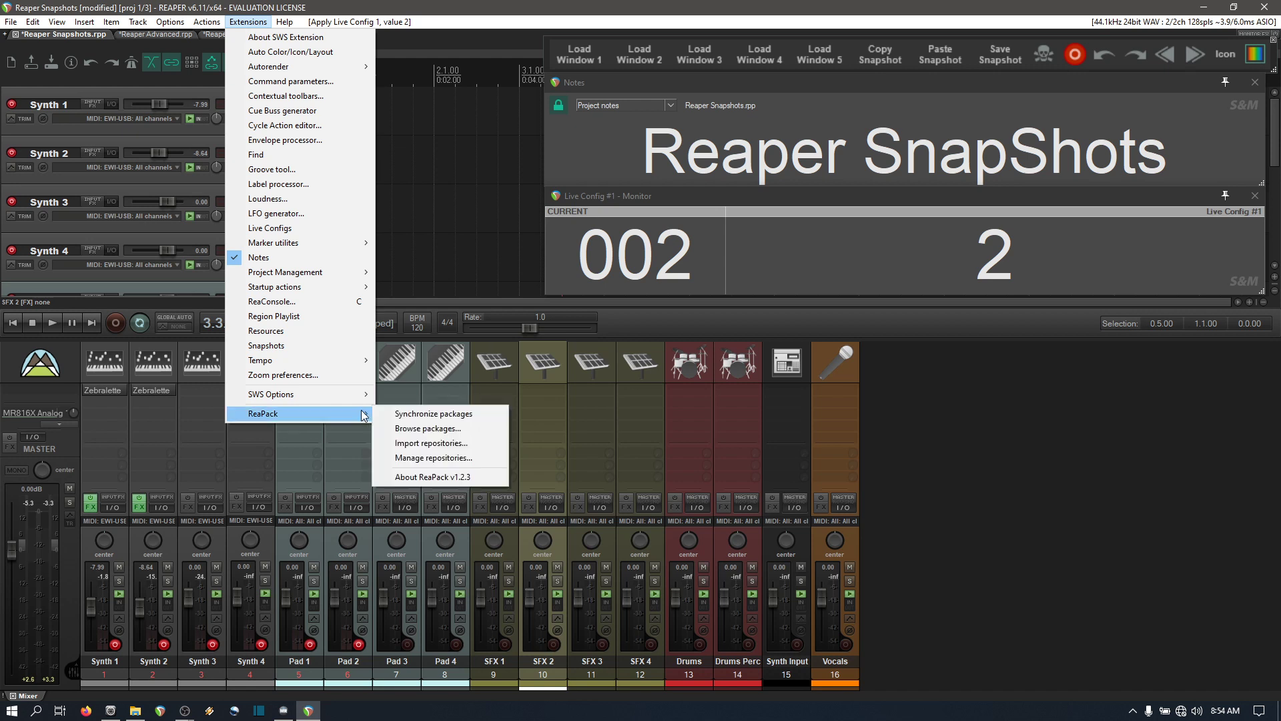
{"action": "left_click", "coordinate": [431, 8]}
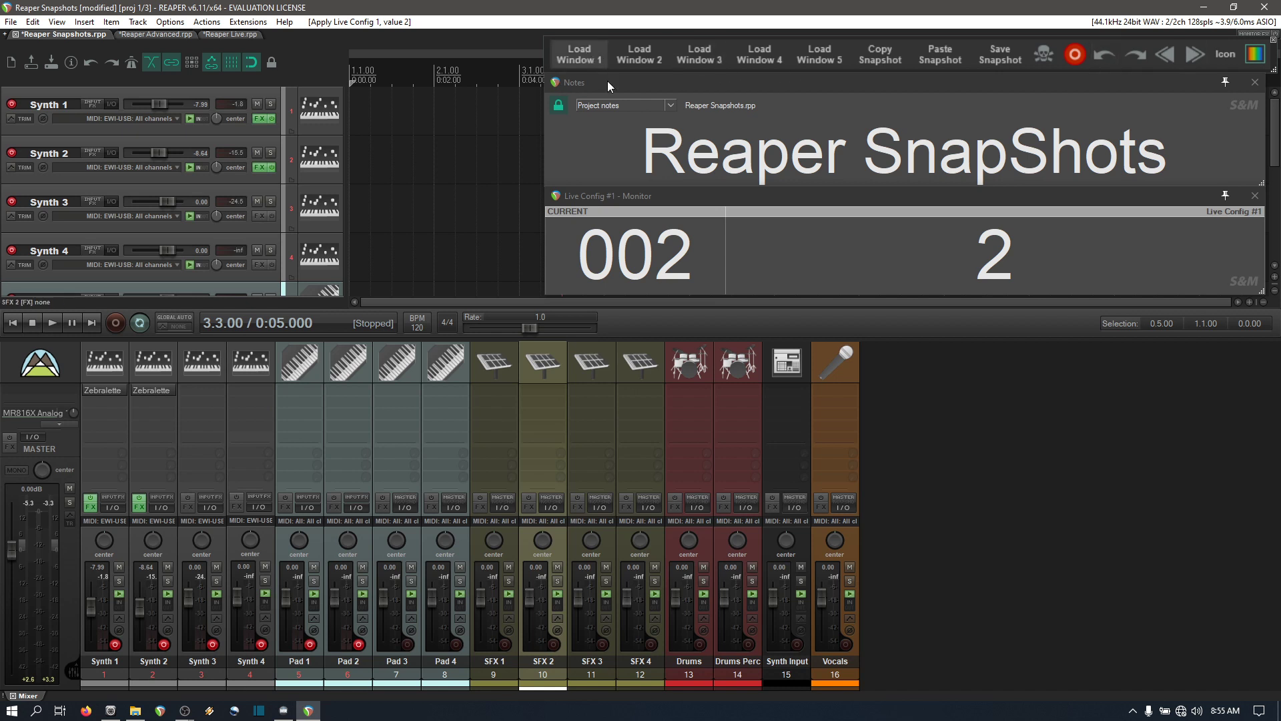
Load window set 3, move the Notes, Live Config monitor and Performance Meter windows out of place, and reload set 3 to restore them.
{"action": "left_click", "coordinate": [580, 59]}
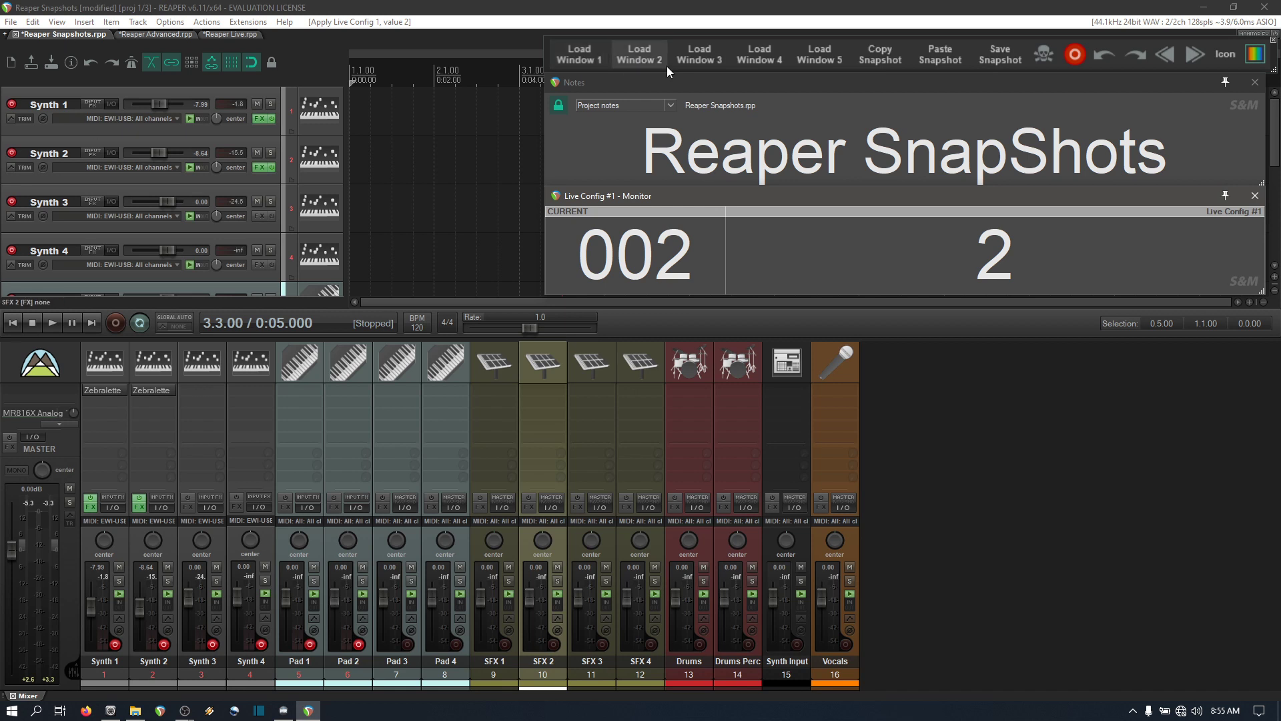
{"action": "left_click", "coordinate": [694, 54]}
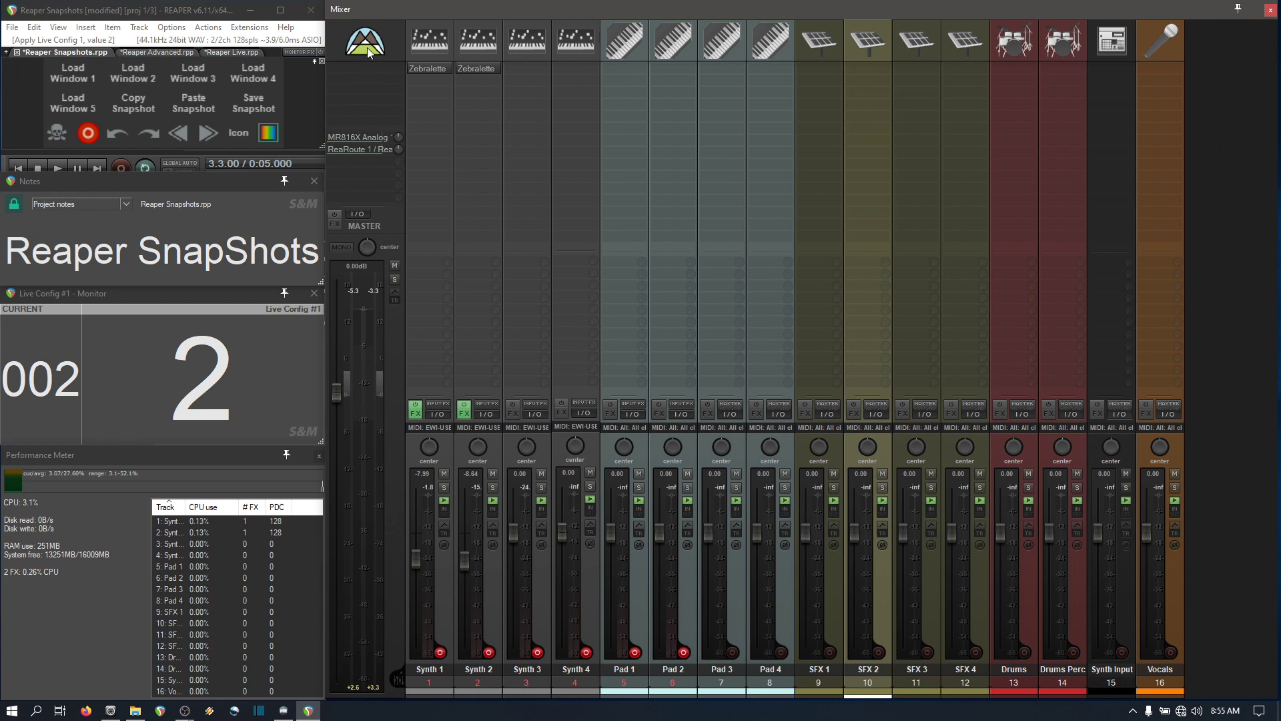
{"action": "double_click", "coordinate": [159, 183]}
{"action": "double_click", "coordinate": [167, 293]}
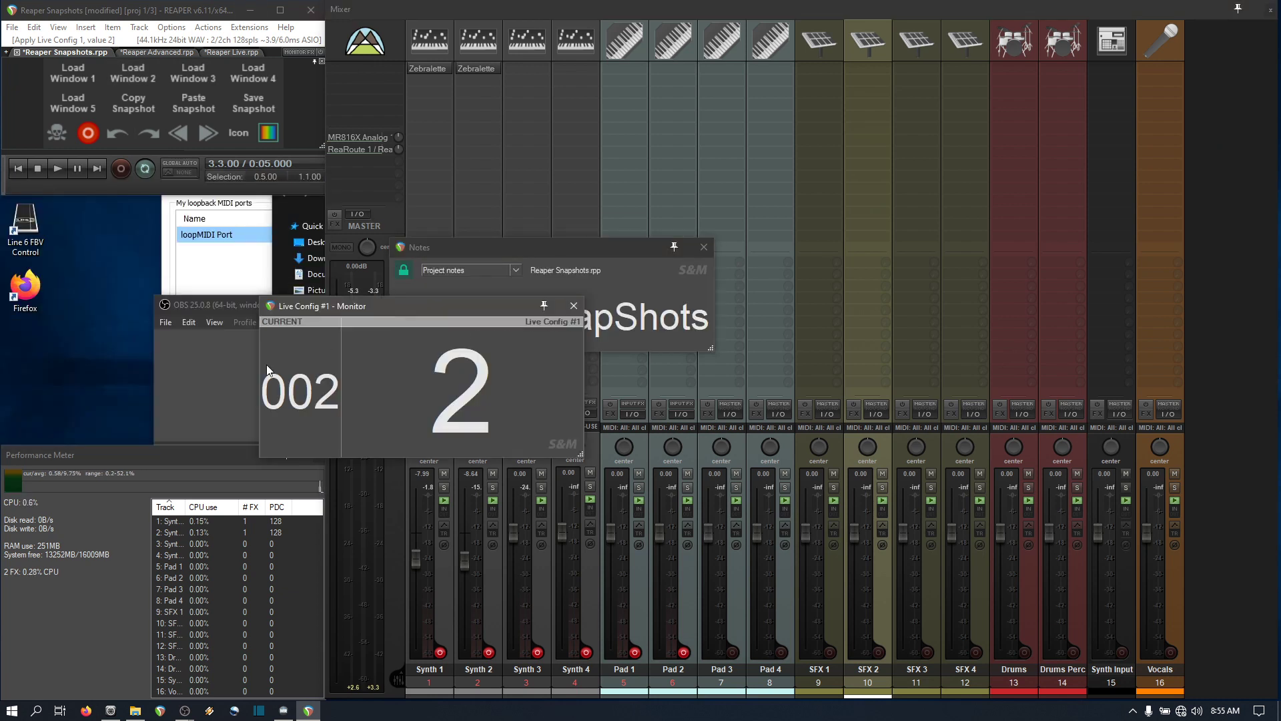
{"action": "double_click", "coordinate": [98, 455]}
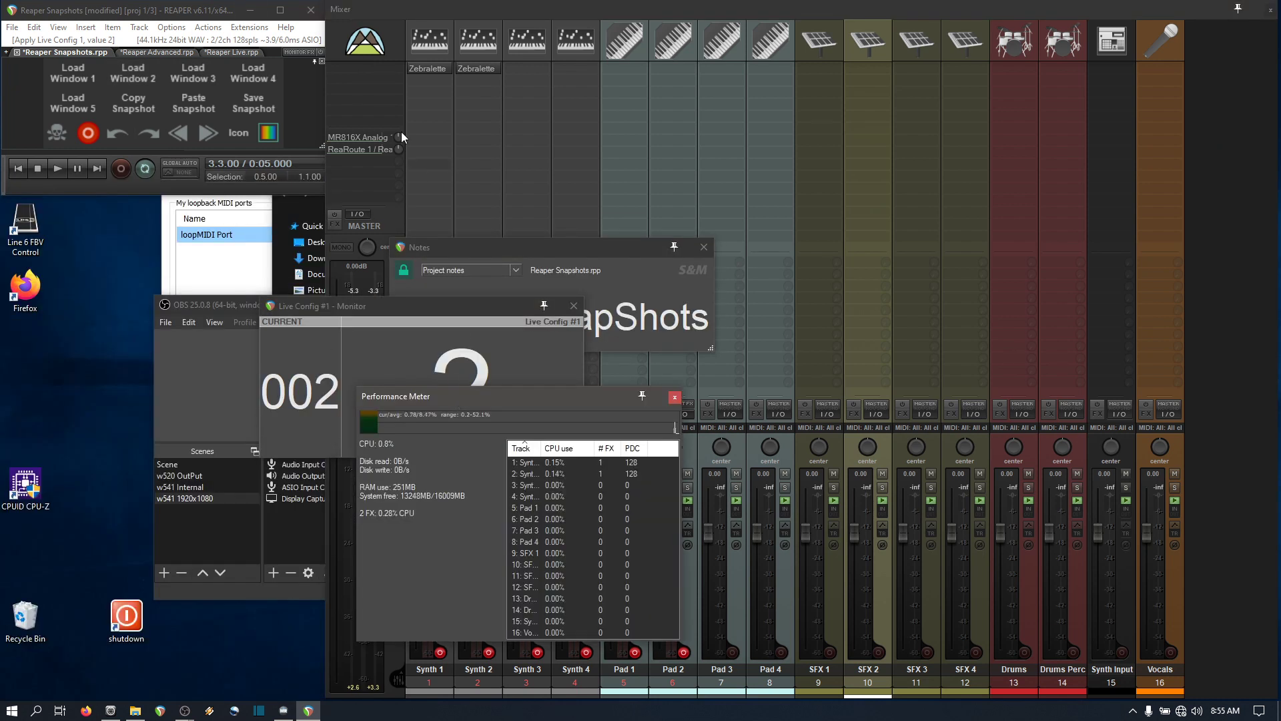
{"action": "left_click", "coordinate": [196, 73]}
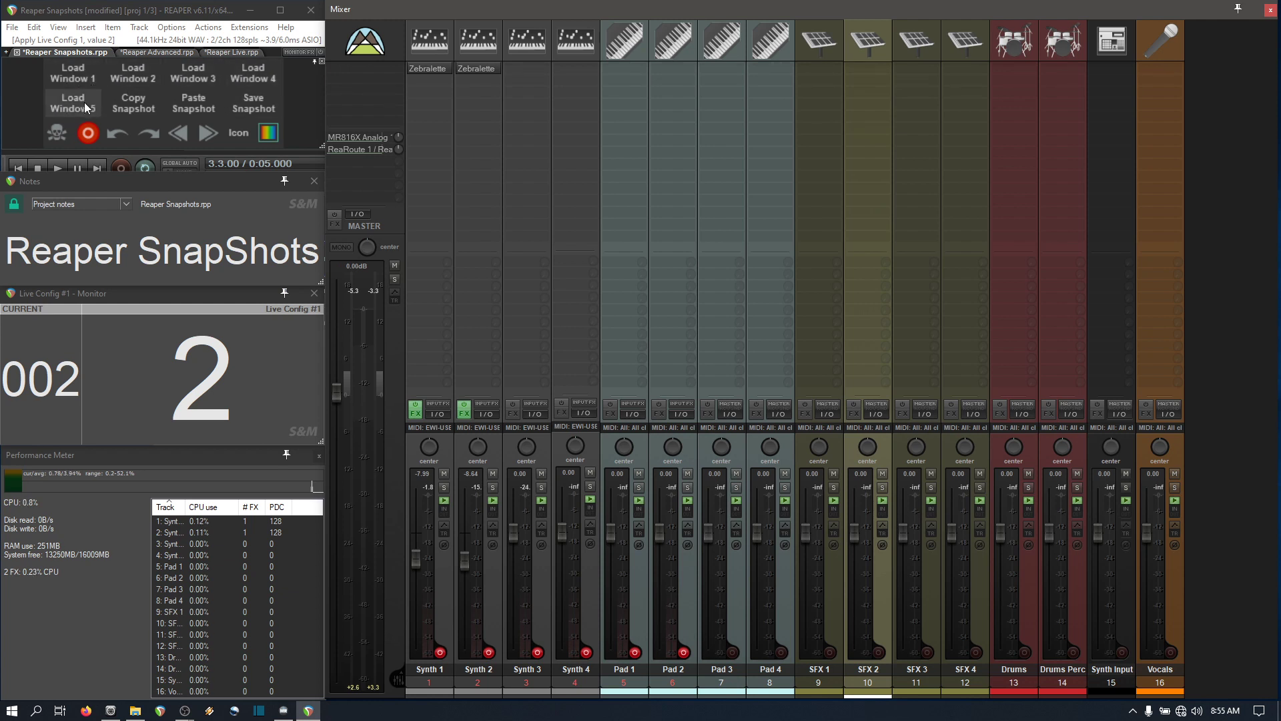
Shift the Notes, Live Config monitor and Performance Meter windows over the mixer, and switch the layout to window set 1.
{"action": "left_click_drag", "start_coordinate": [144, 181], "coordinate": [305, 197]}
{"action": "left_click_drag", "start_coordinate": [117, 297], "coordinate": [263, 299]}
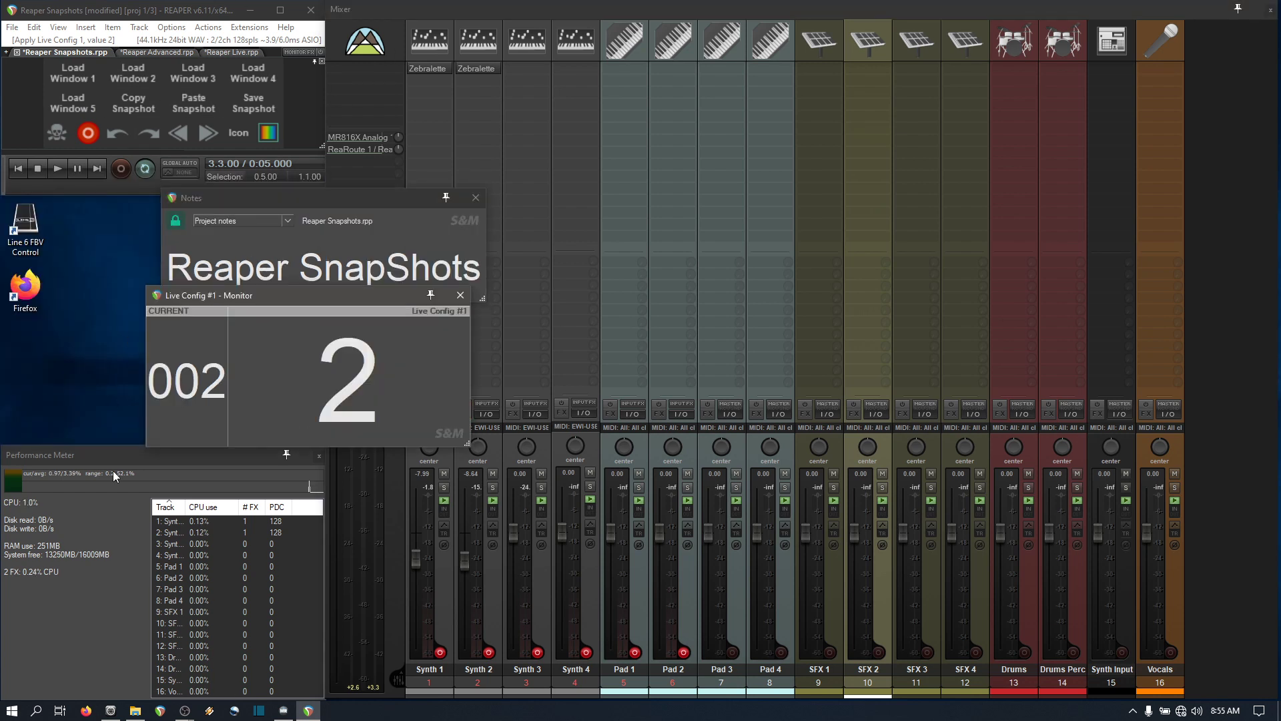
{"action": "left_click_drag", "start_coordinate": [106, 455], "coordinate": [267, 449]}
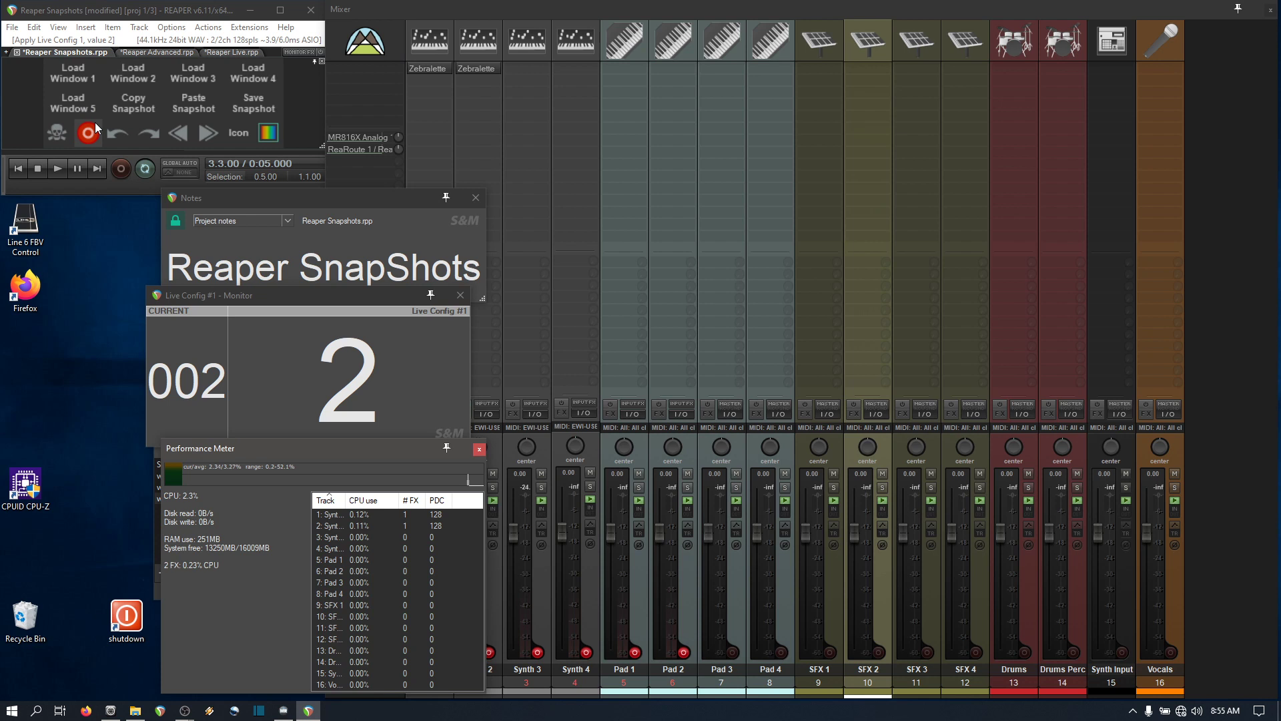
{"action": "left_click", "coordinate": [98, 80]}
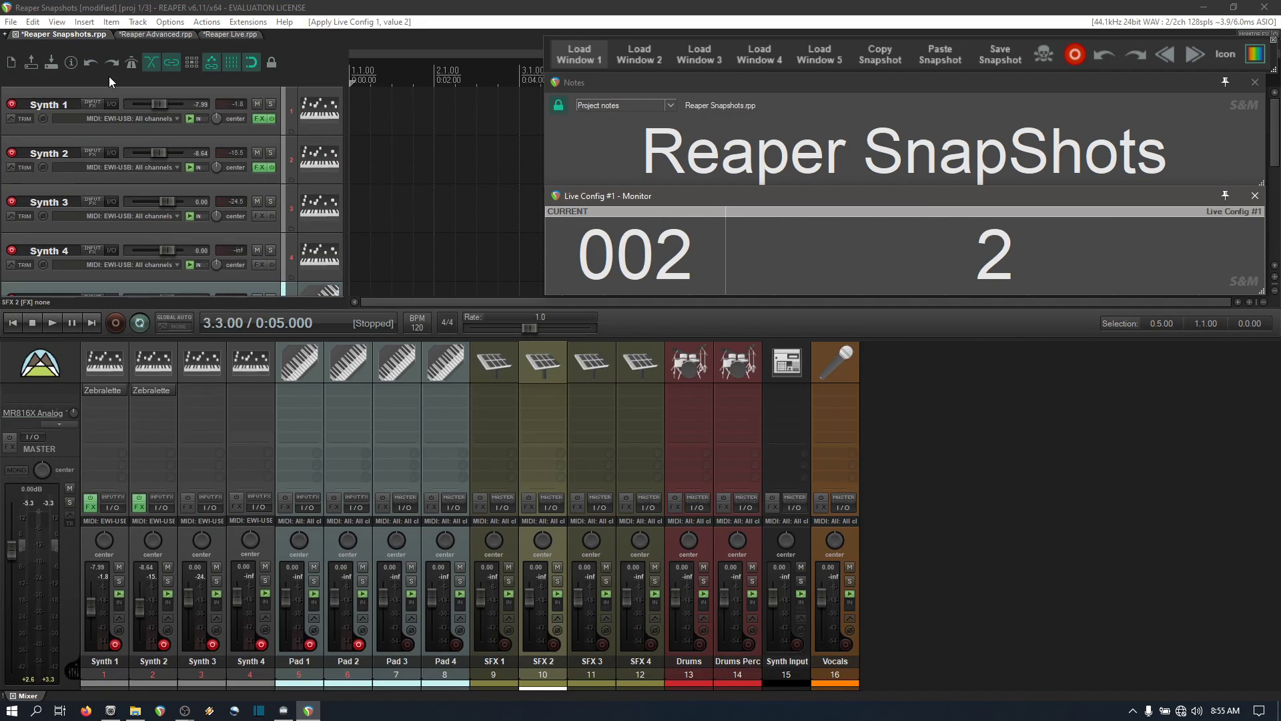
Load window set 2, followed by window set 5.
{"action": "left_click", "coordinate": [654, 57]}
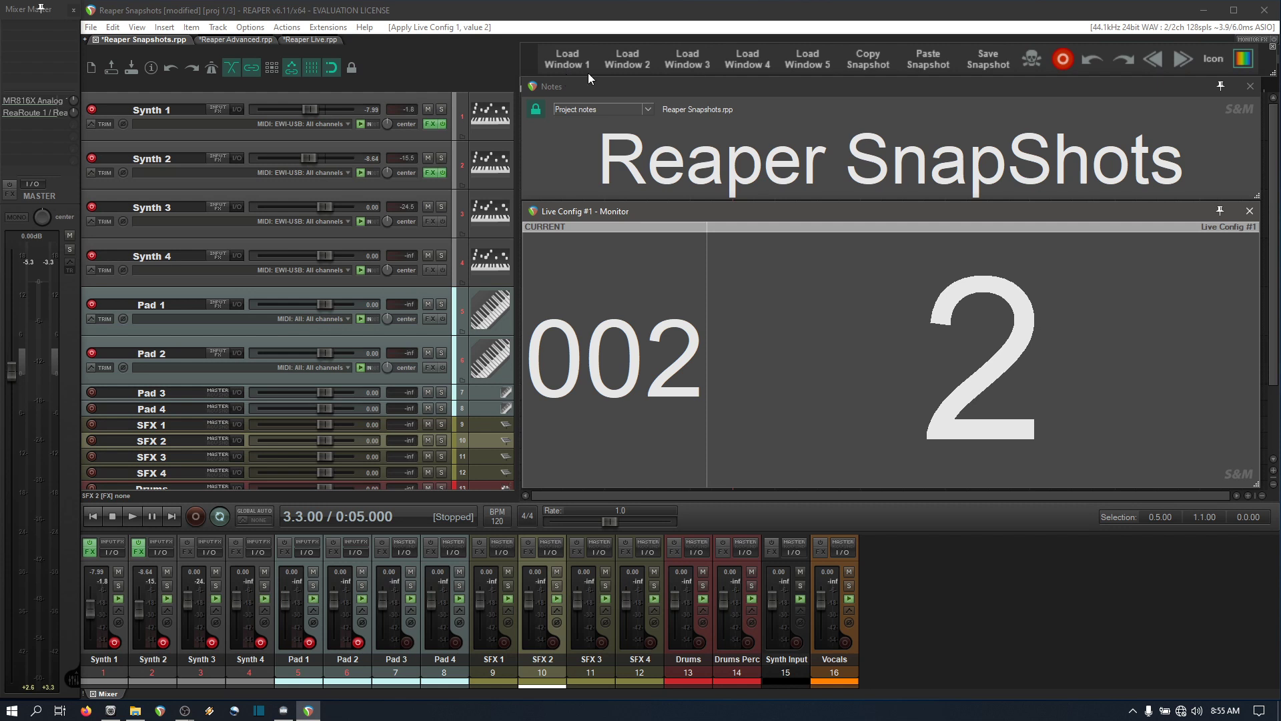
{"action": "left_click", "coordinate": [801, 57]}
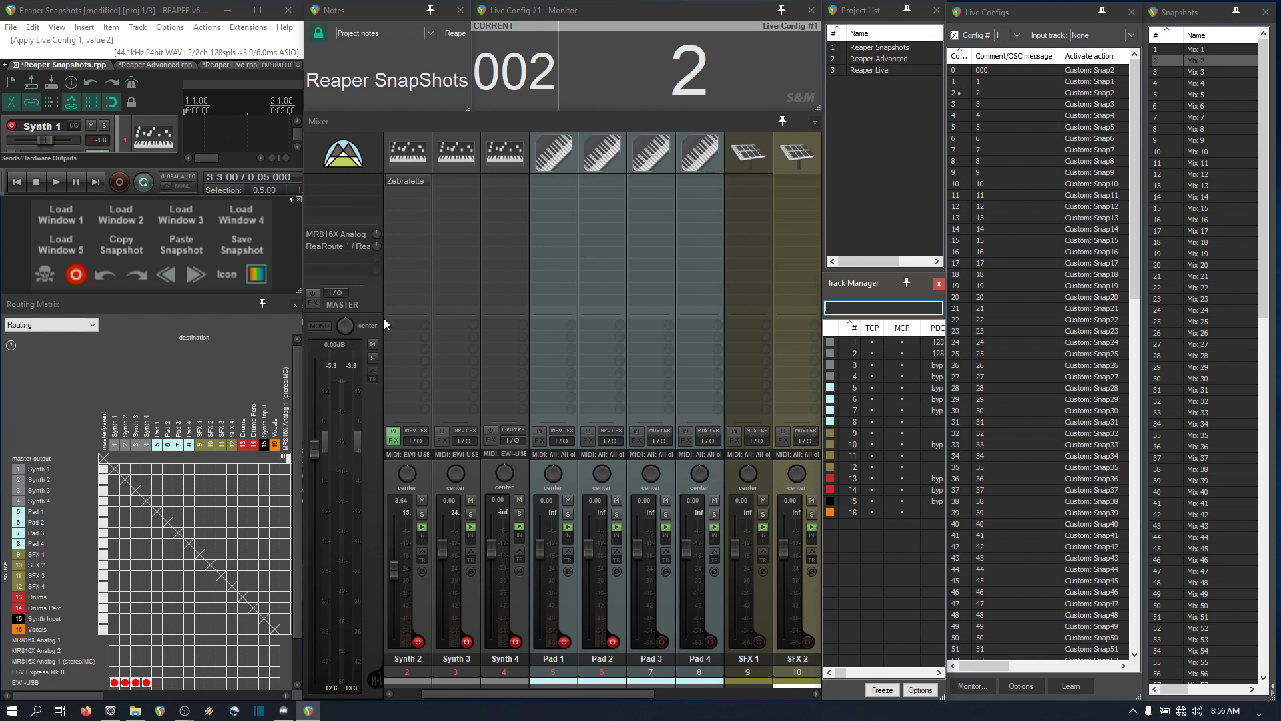
Review the item options for saving windows screenset #5, cancel without saving, and return to window set 1.
{"action": "left_click", "coordinate": [186, 11]}
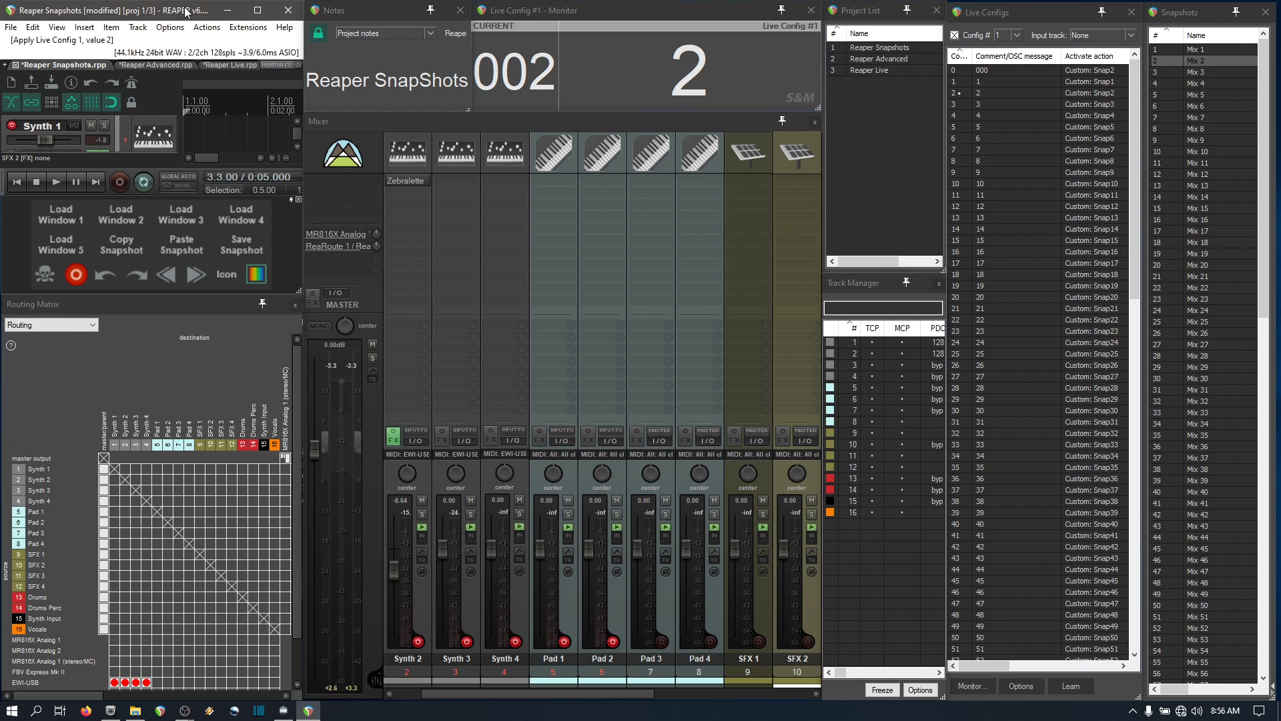
{"action": "key", "text": "ctrl+F5"}
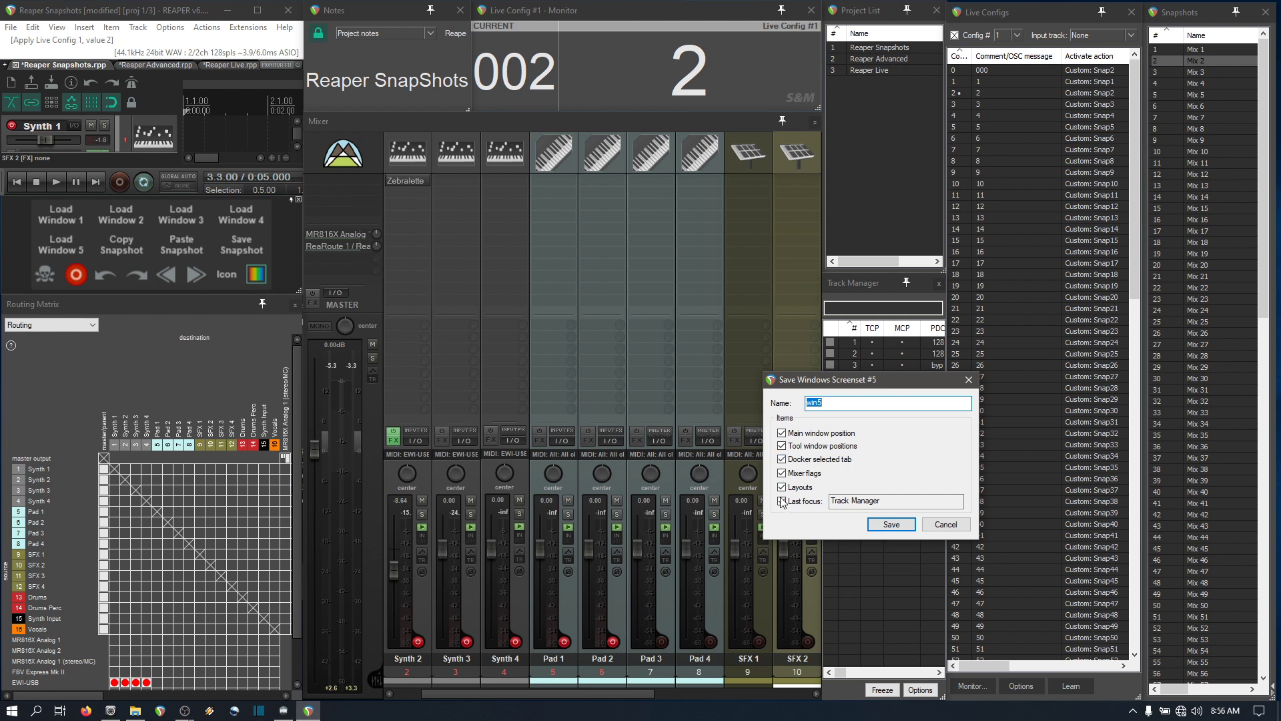
{"action": "left_click", "coordinate": [782, 459]}
{"action": "left_click", "coordinate": [782, 459]}
{"action": "left_click", "coordinate": [946, 524]}
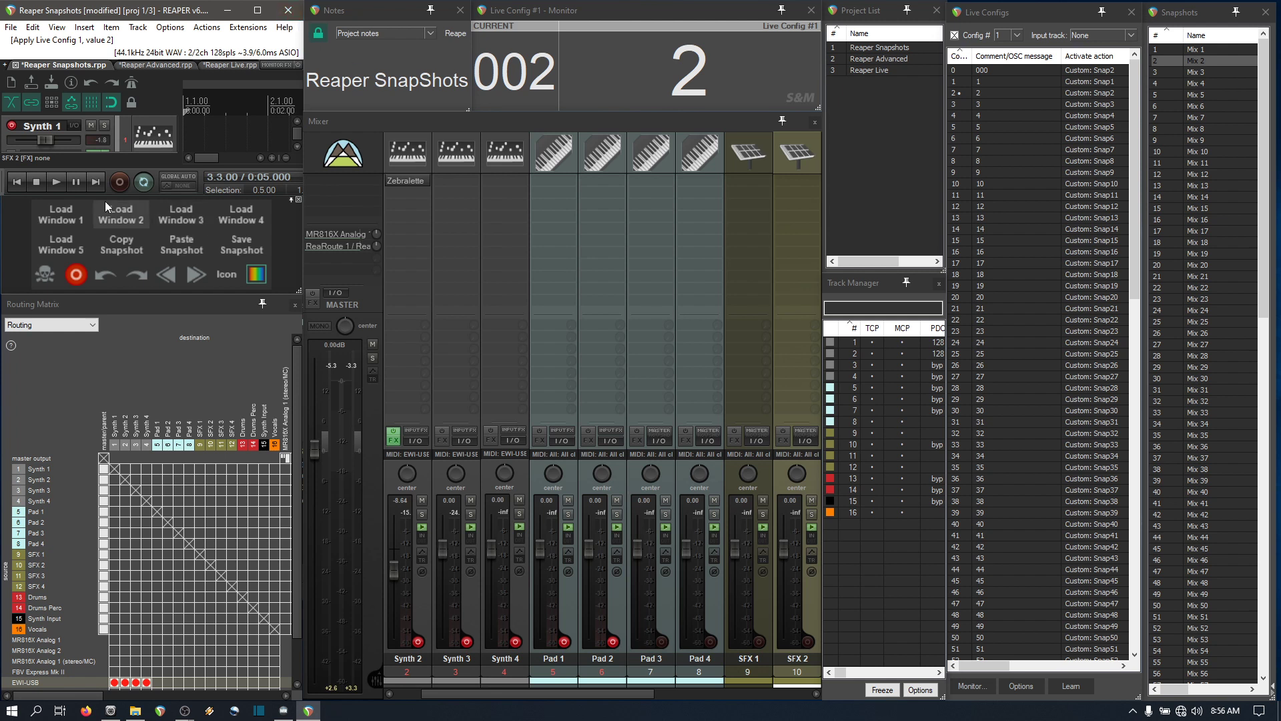
{"action": "left_click", "coordinate": [61, 214]}
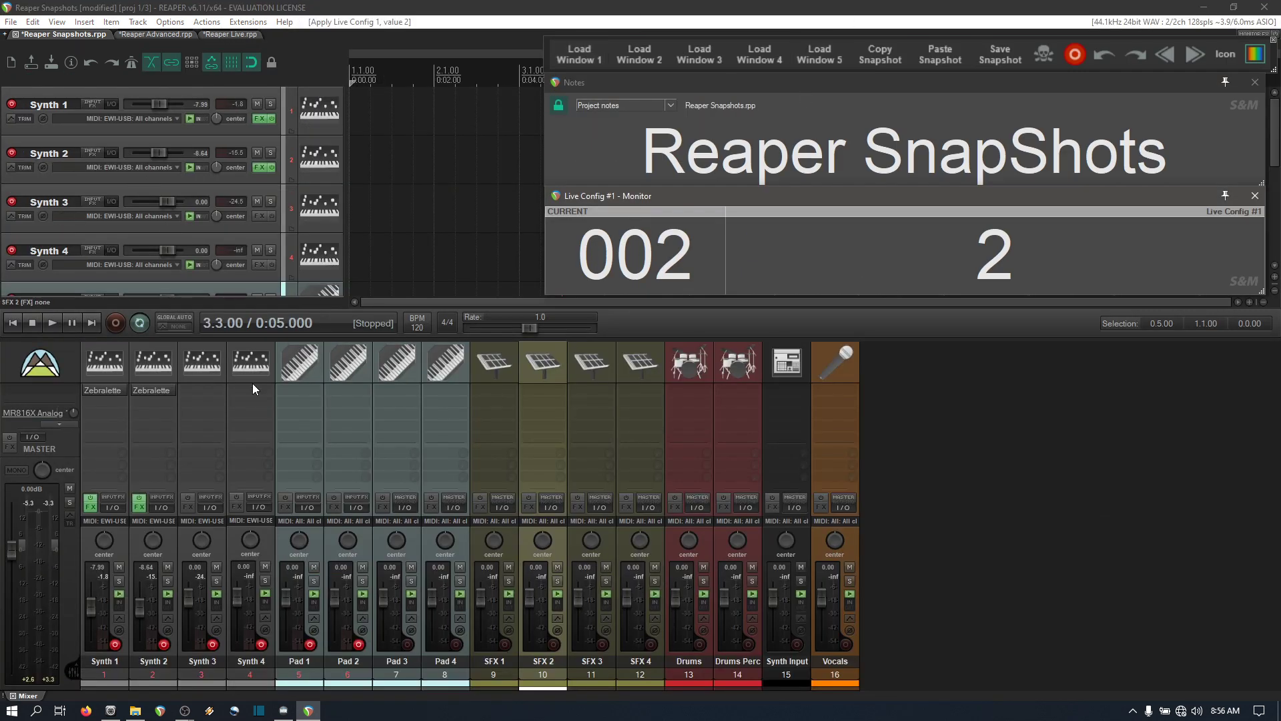
Load window set 2 and repeatedly swap the current and preloaded live configs 2 and 10 in the Live Config monitor.
{"action": "left_click", "coordinate": [701, 54]}
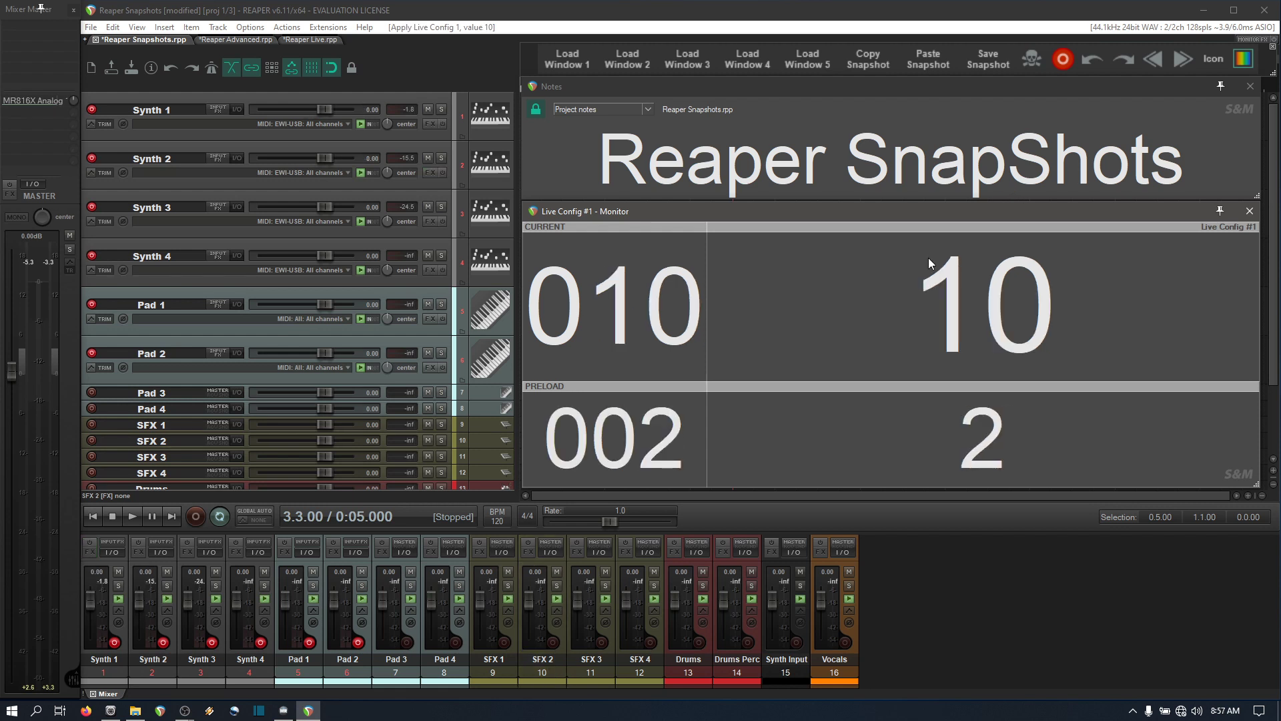
{"action": "left_click", "coordinate": [986, 455]}
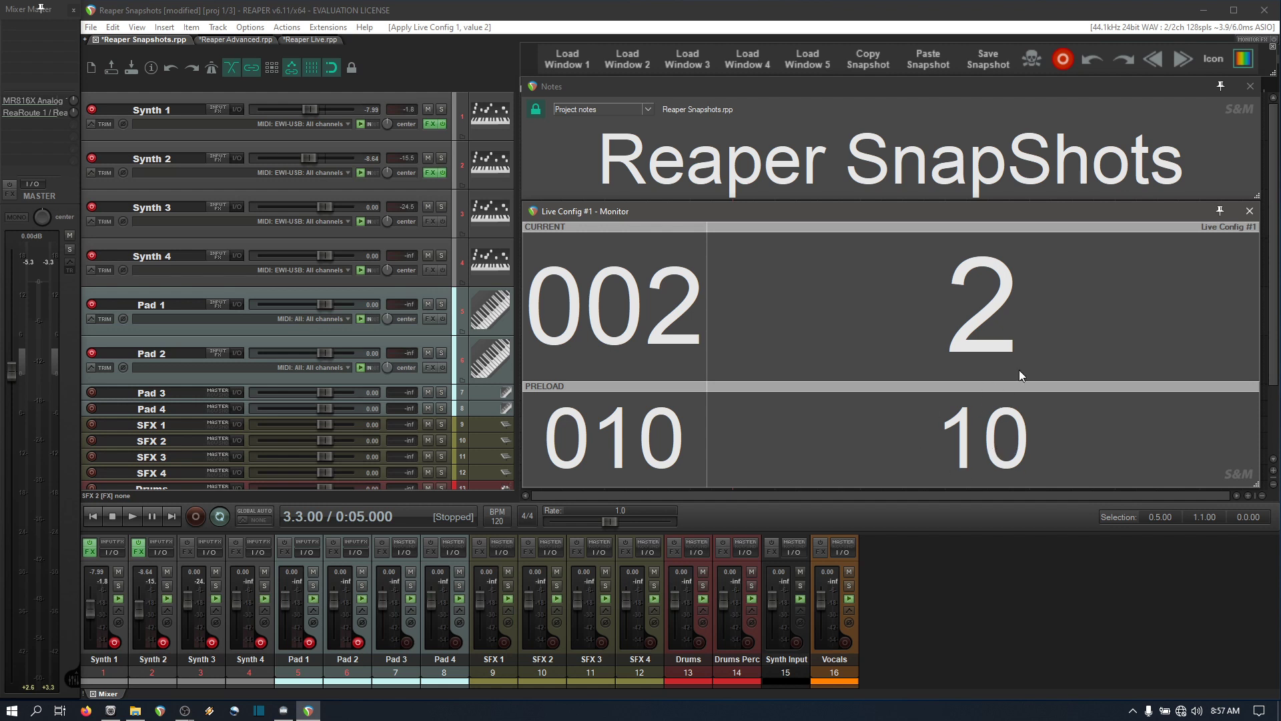
{"action": "left_click", "coordinate": [998, 456]}
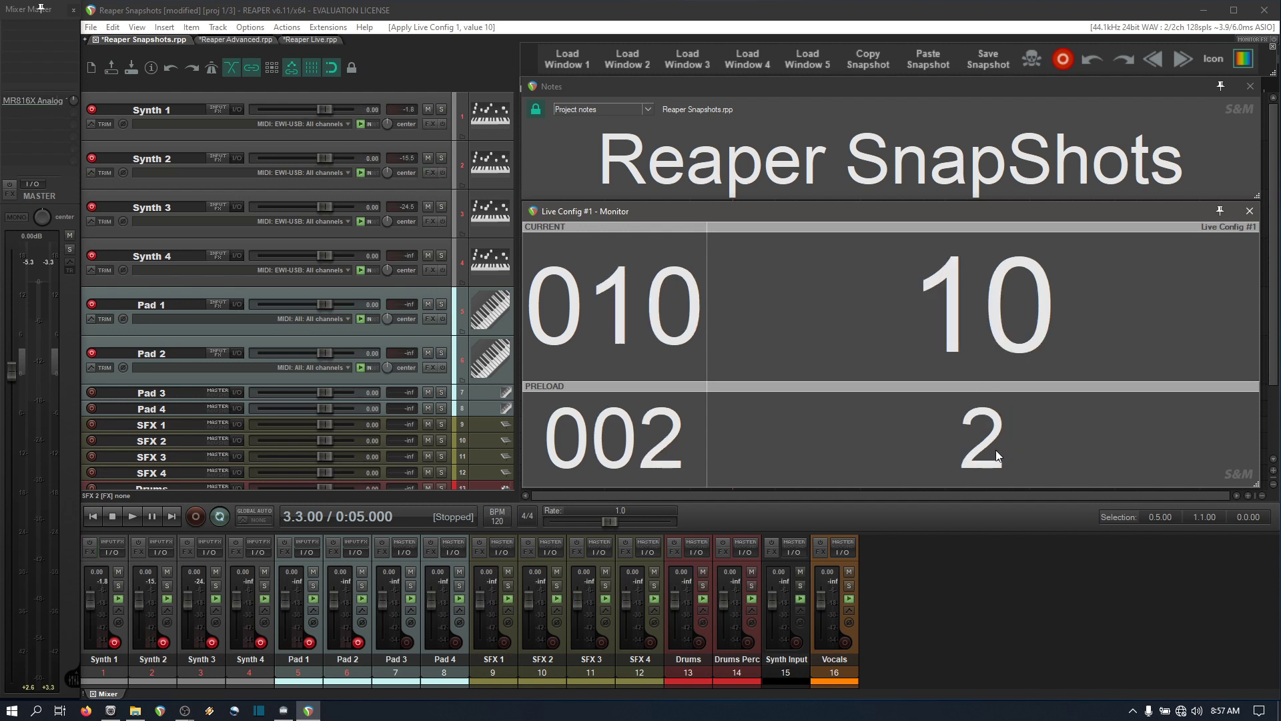
{"action": "left_click", "coordinate": [990, 461]}
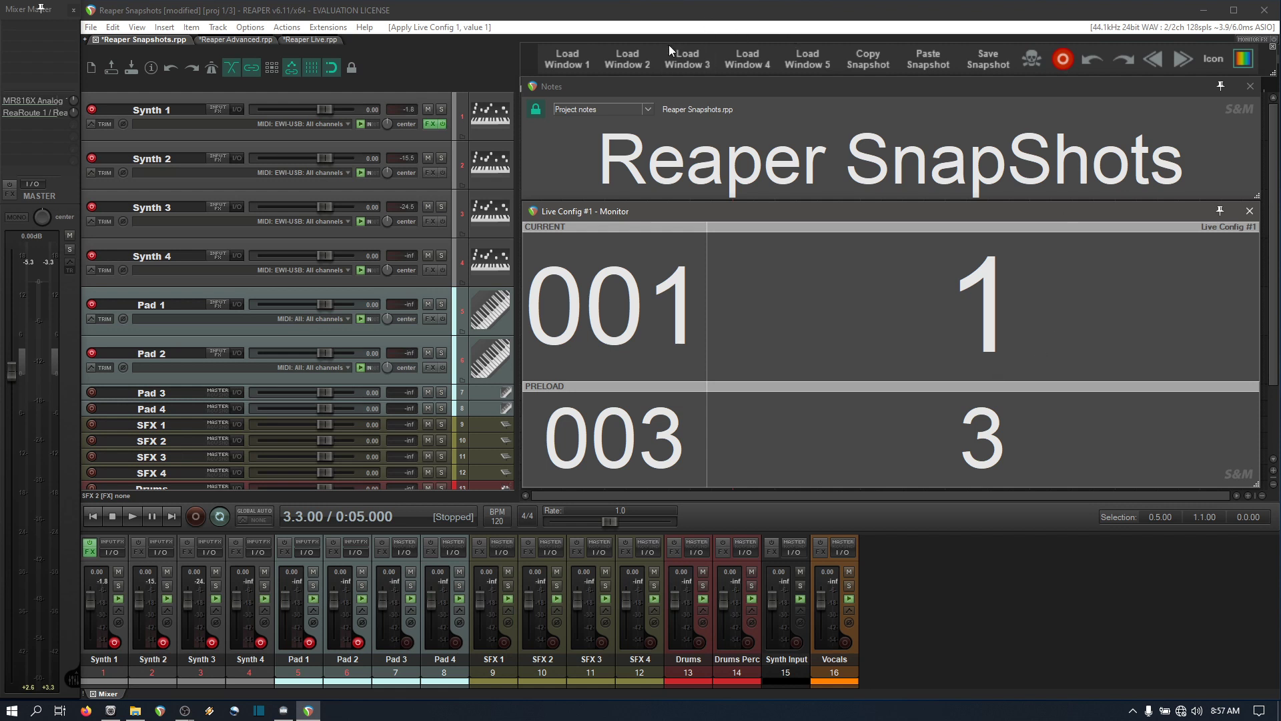
Return to window set 1 and switch to the OBS window.
{"action": "left_click", "coordinate": [578, 59]}
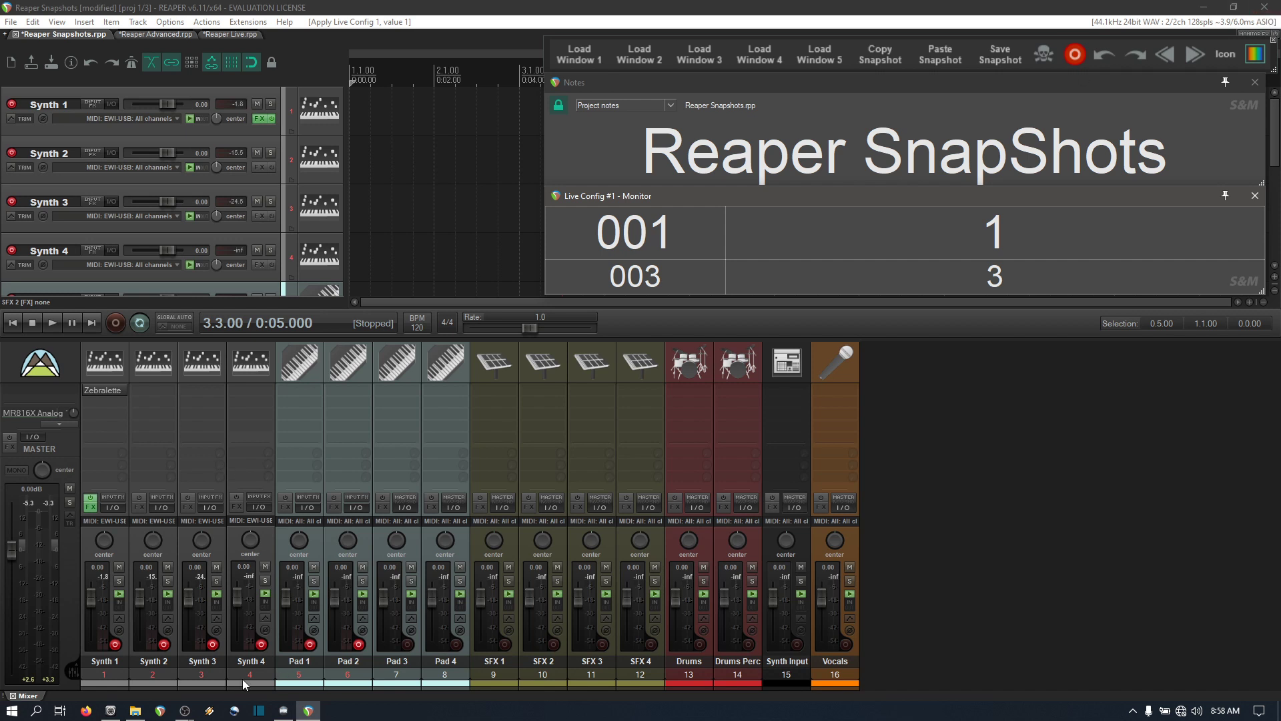
{"action": "mouse_move", "coordinate": [191, 718]}
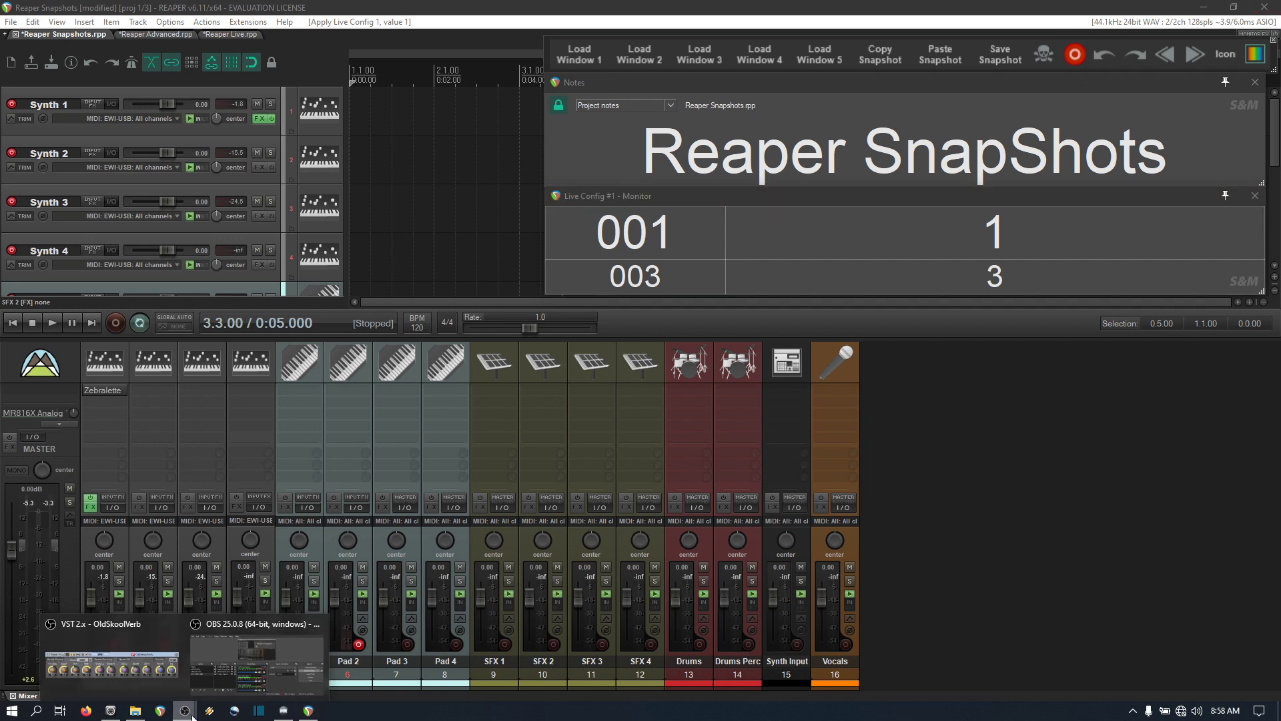
{"action": "left_click", "coordinate": [243, 630]}
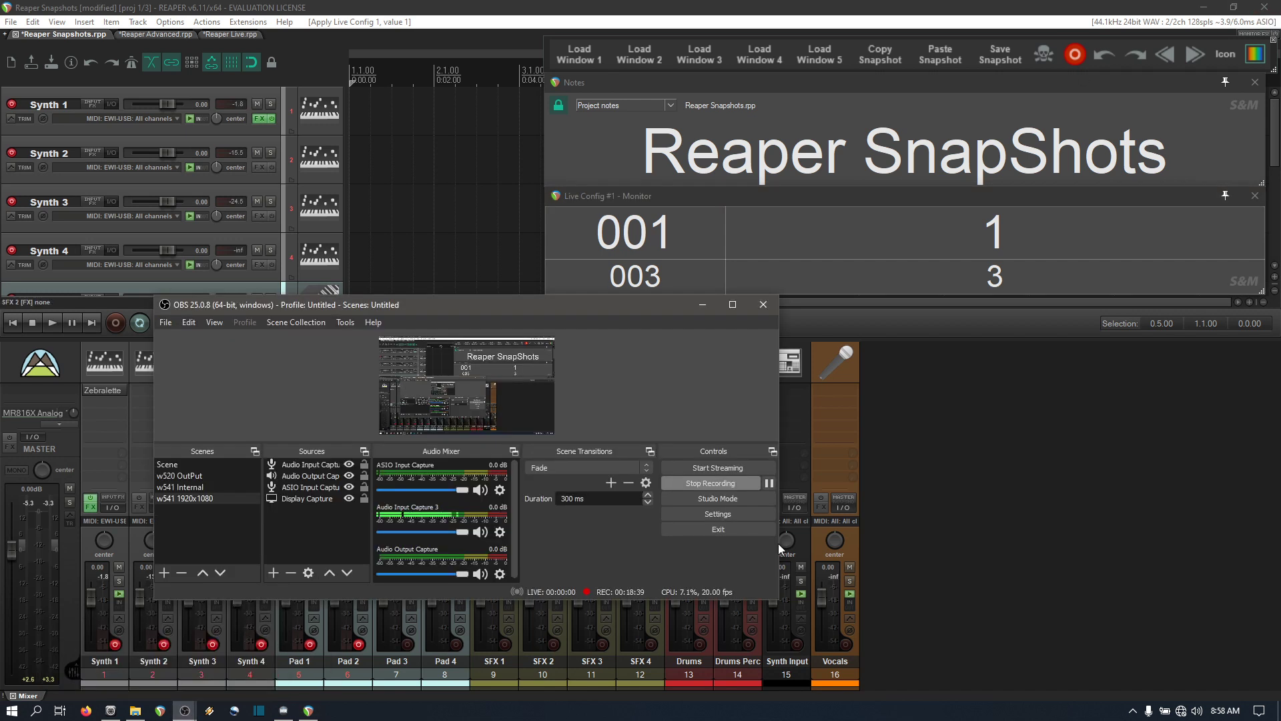